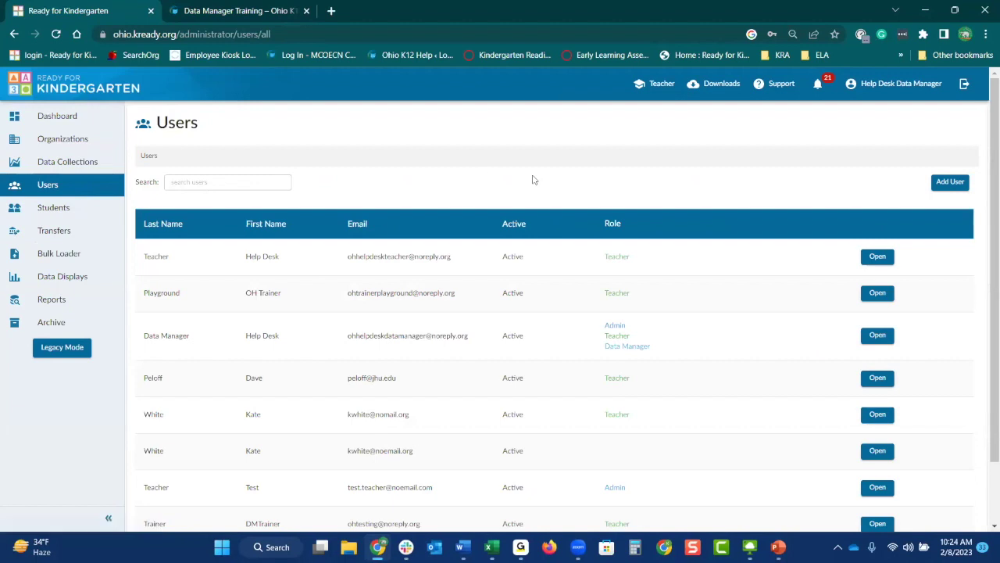
Step: Search the users list for 'sample' and open Teacher6 Sample's details
left_click(231, 180)
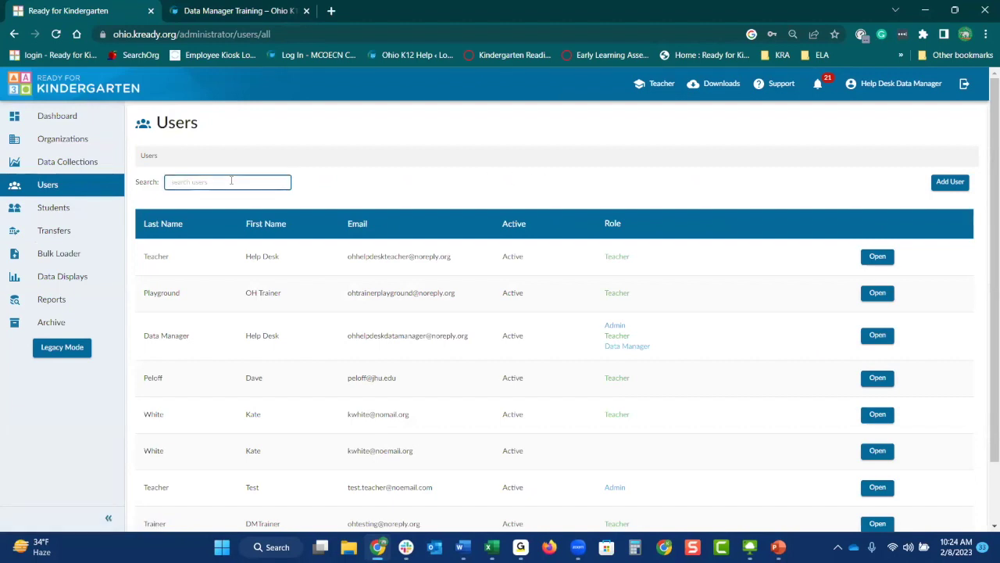
type("sample6")
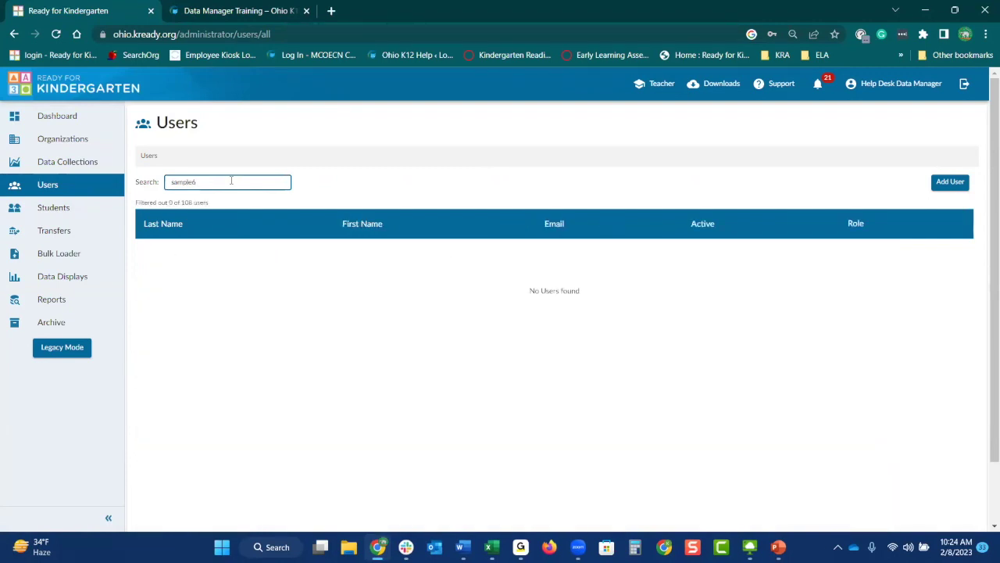
key("BackSpace")
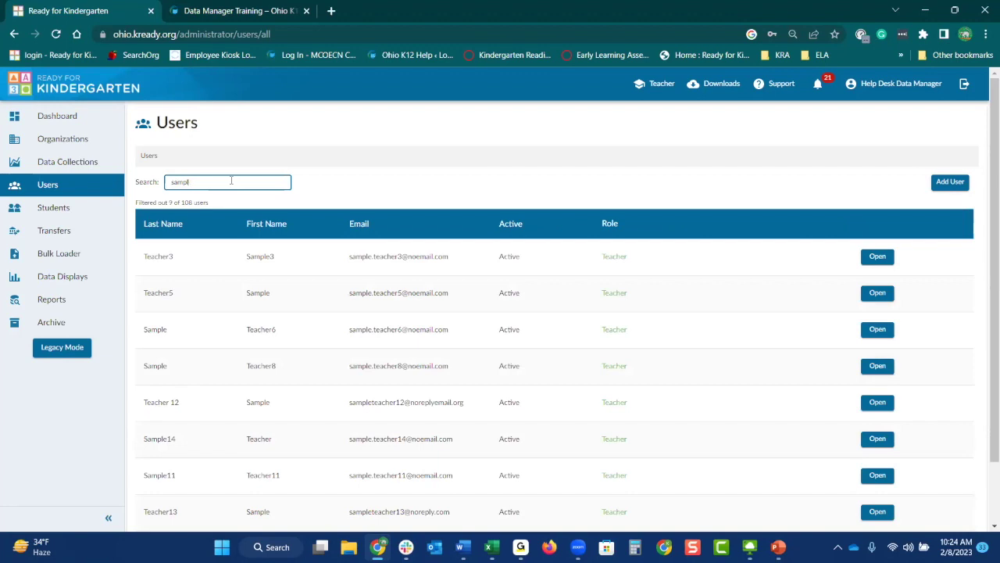
type("e")
left_click(878, 329)
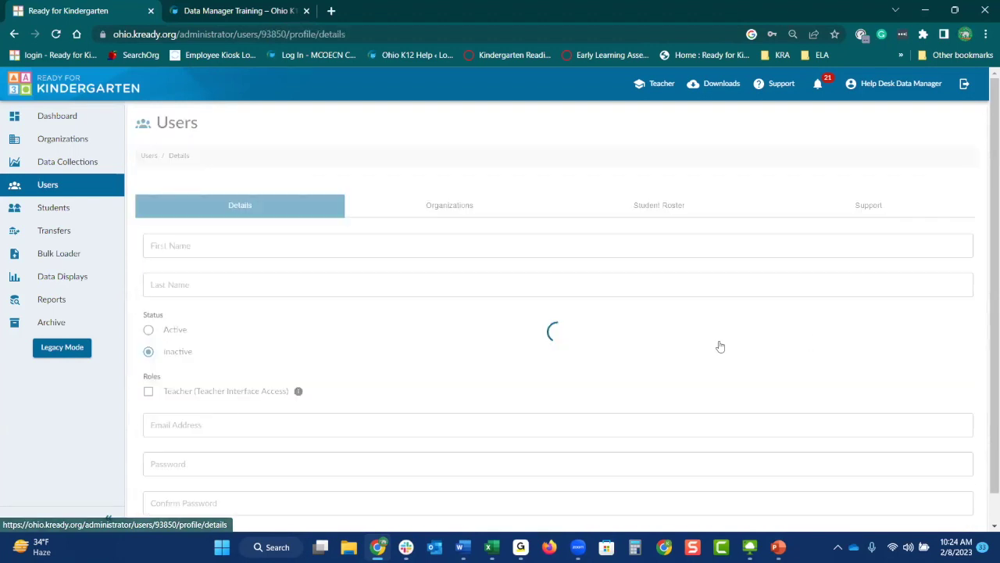
Step: Append 6 to the last name and the e-mail address, then save
left_click(199, 284)
left_click(200, 284)
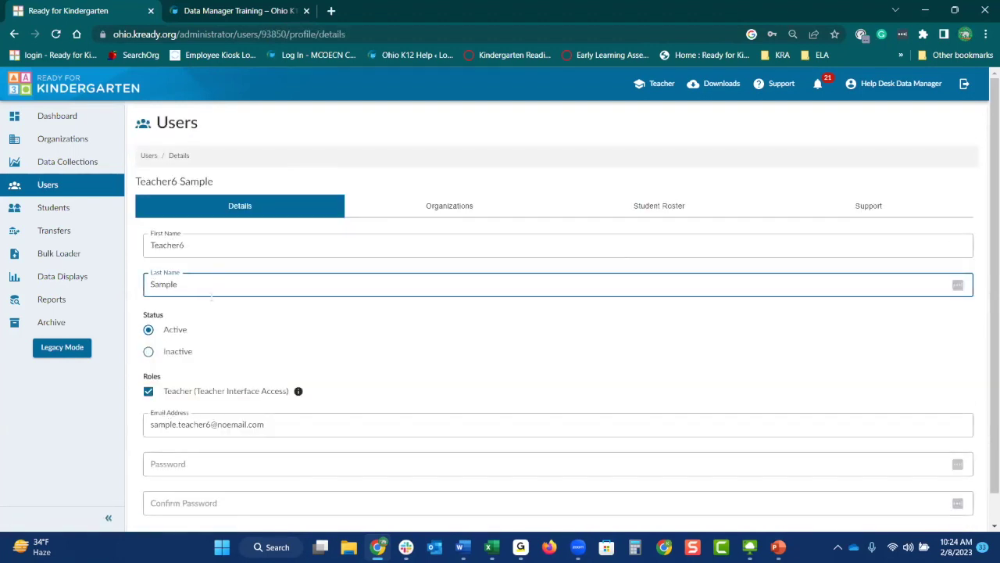
type("6")
left_click(177, 424)
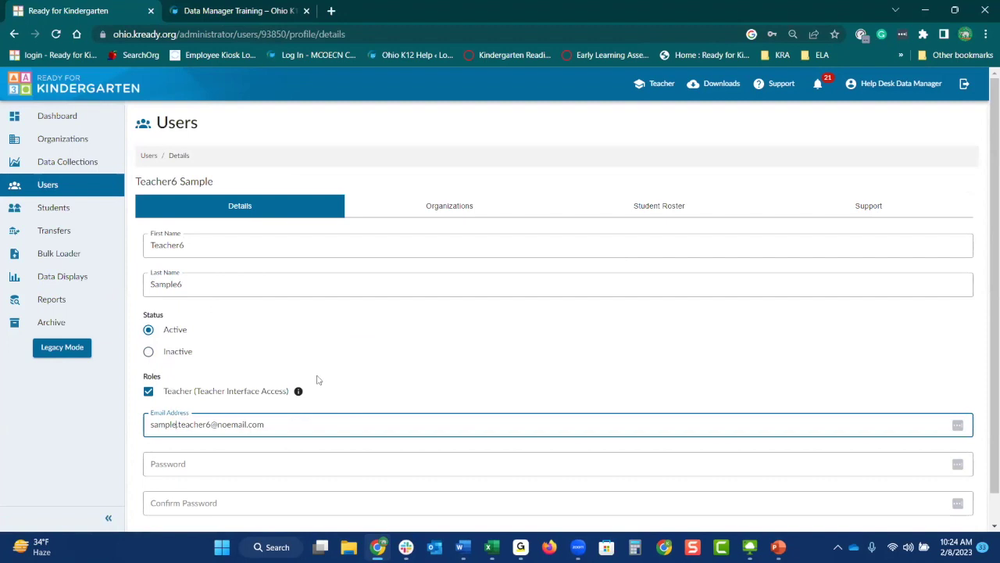
type("6.")
scroll(286, 384, "down", 1)
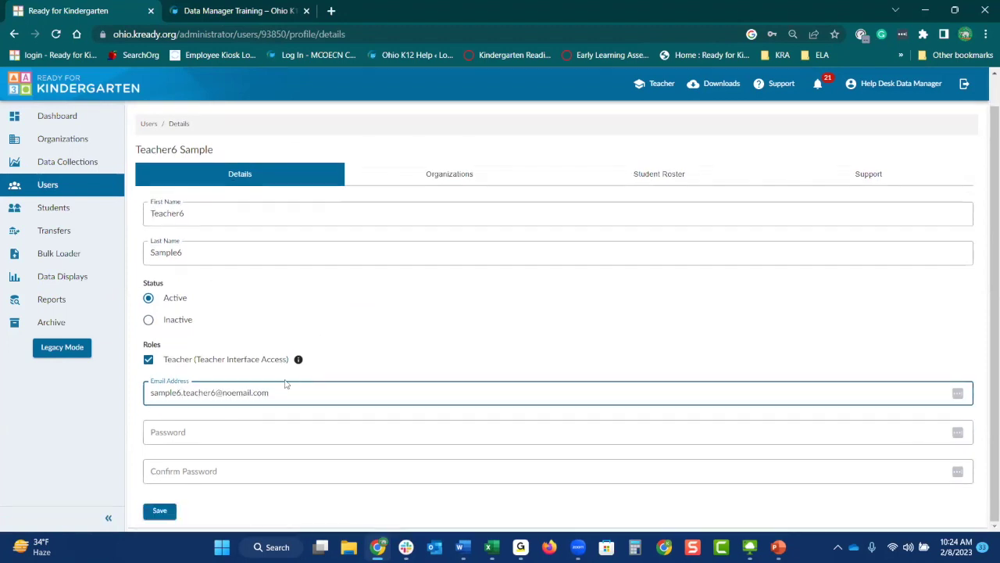
left_click(160, 512)
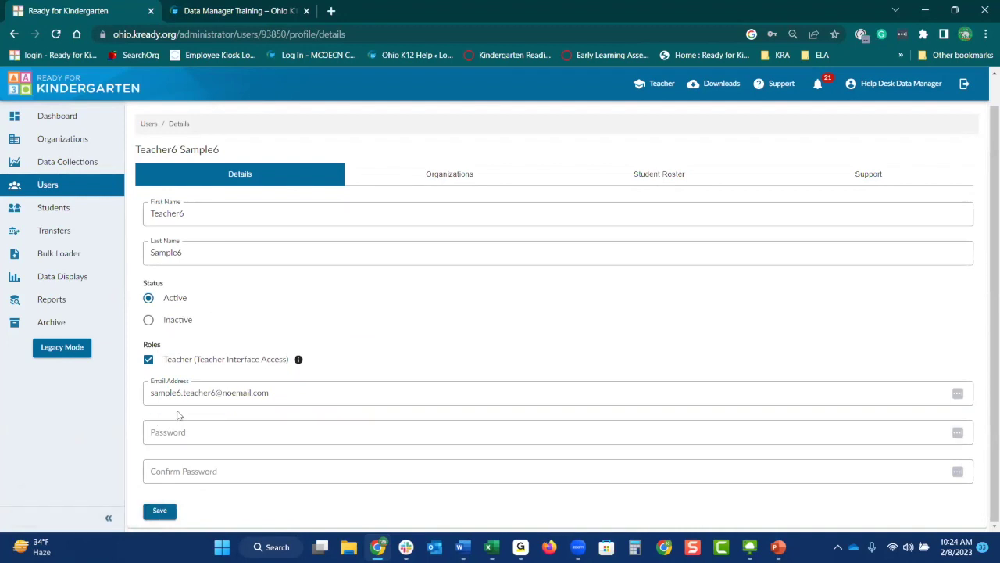
Step: Set the teacher account to Inactive and return to the Users list
left_click_drag(158, 393, 269, 393)
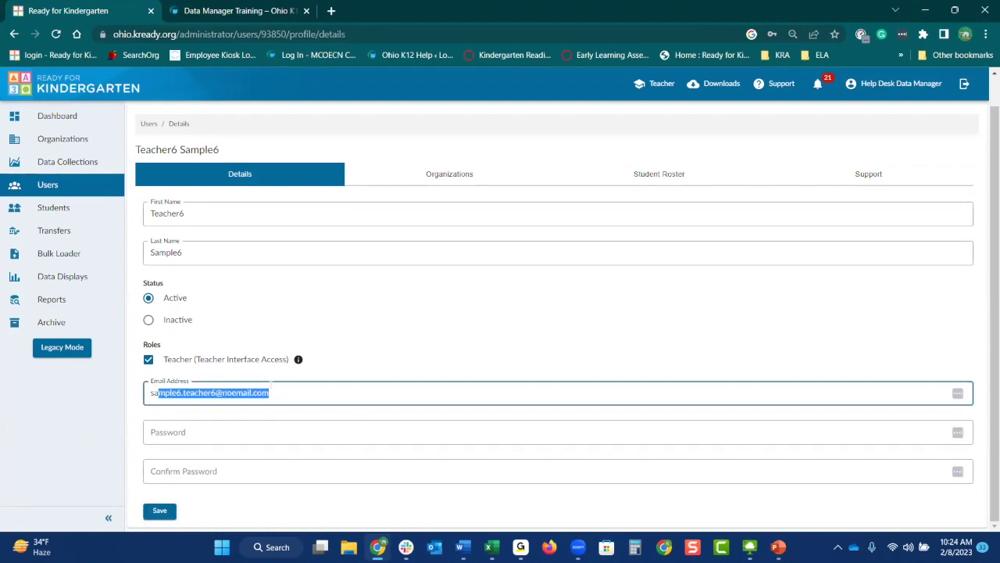
left_click(260, 326)
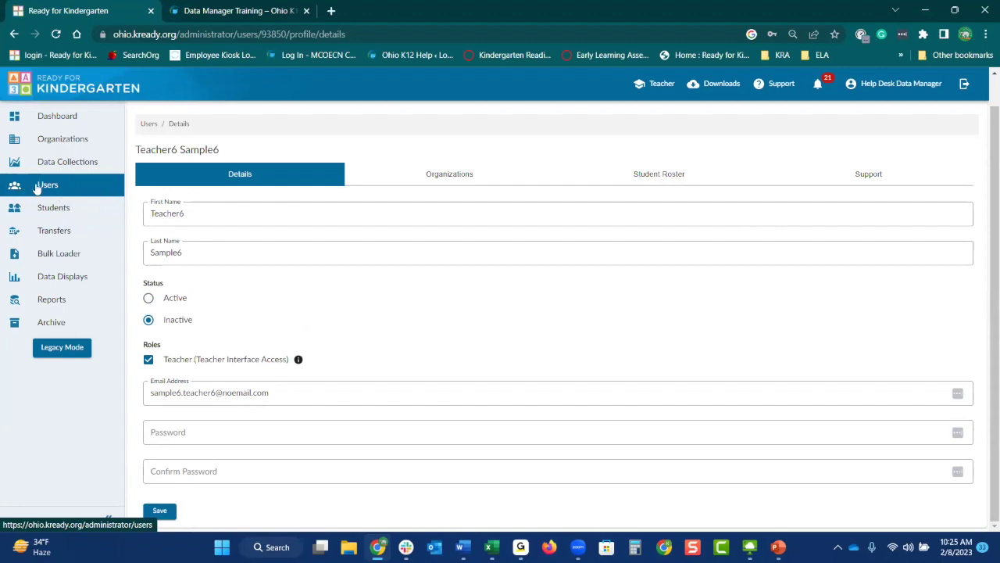
left_click(38, 190)
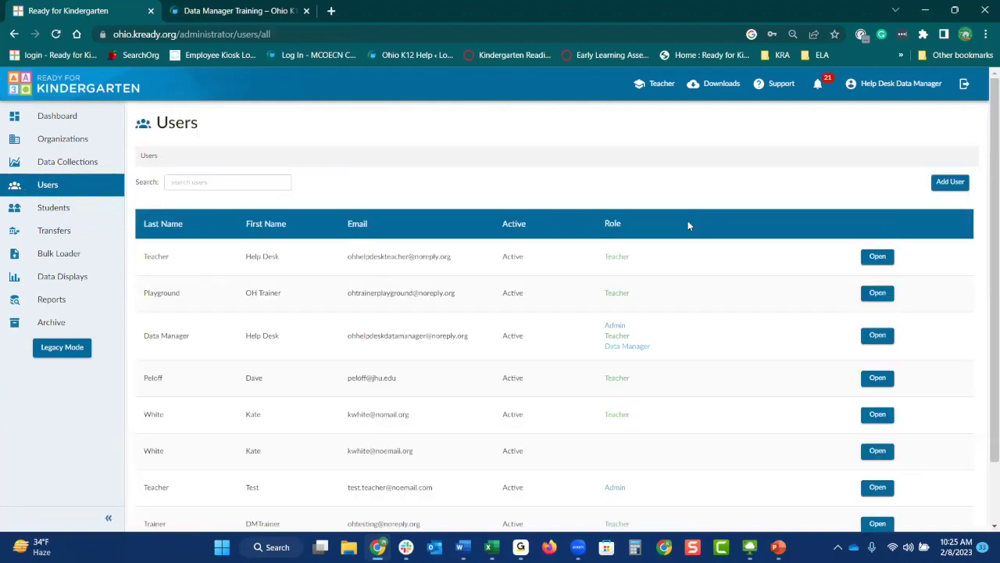
Step: Add user Teacher15 Sample at OH ELA Test Location with the Teacher role
left_click(955, 185)
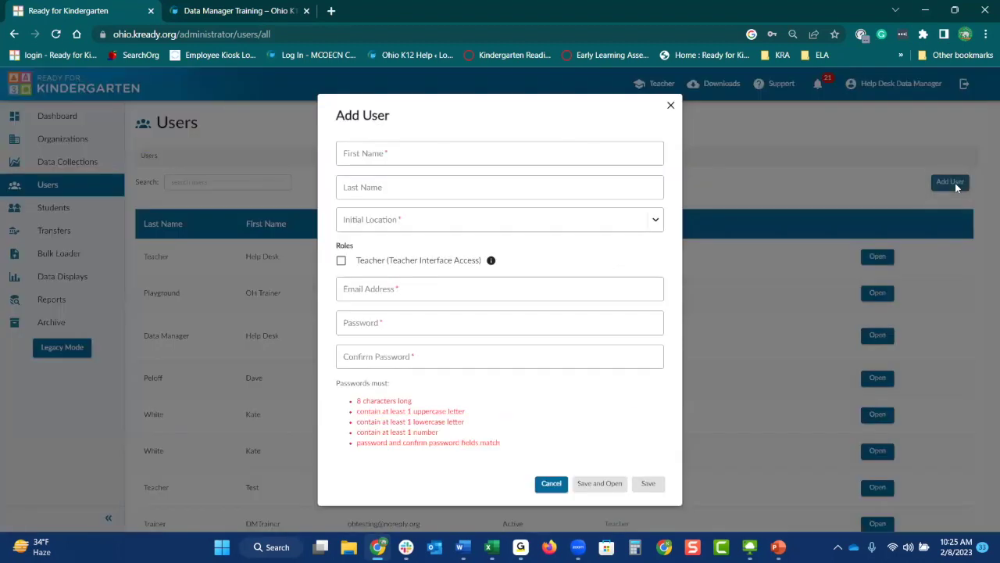
left_click(515, 150)
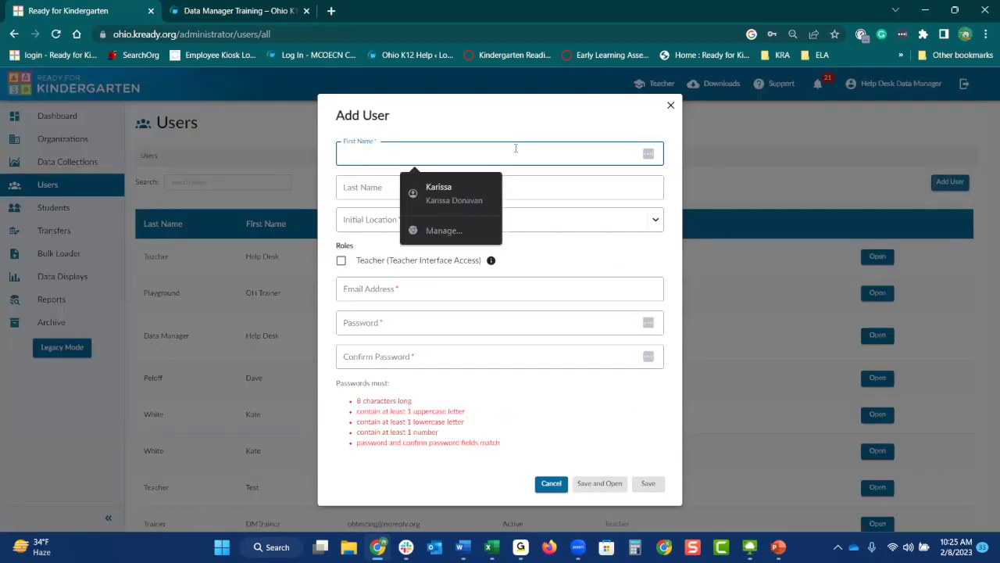
type("Teache")
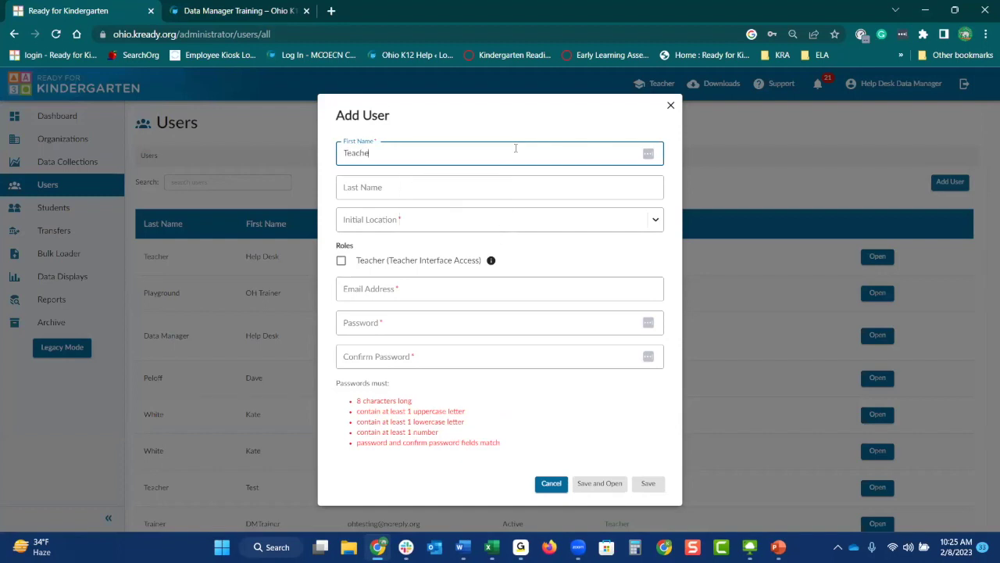
type("r15")
key("Tab")
type("Sample")
key("Tab")
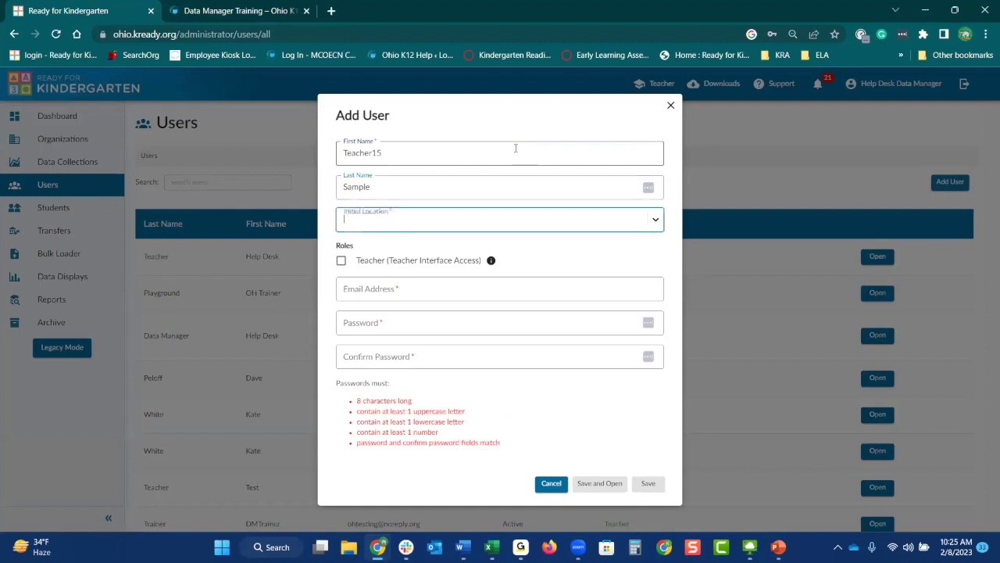
left_click(658, 228)
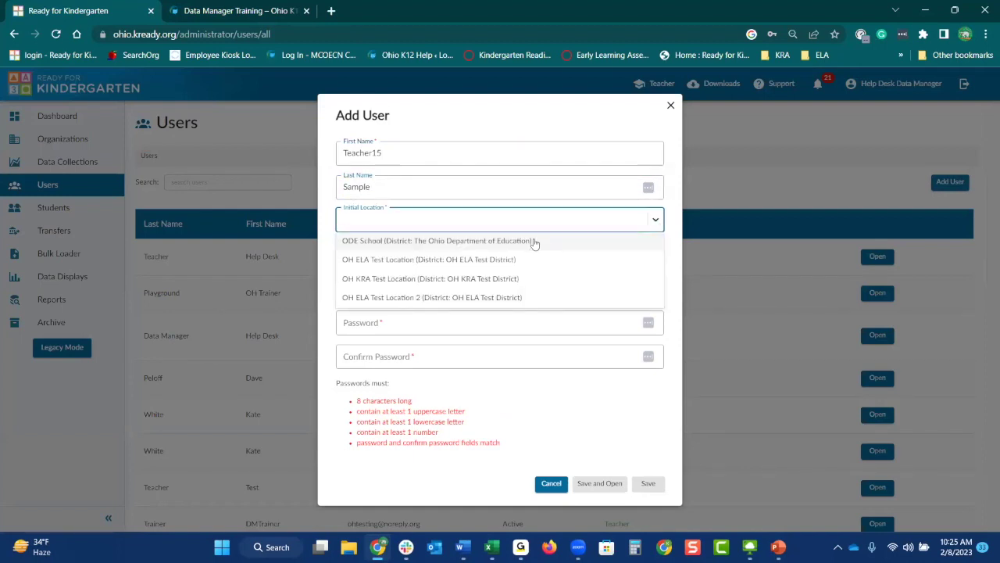
left_click(477, 261)
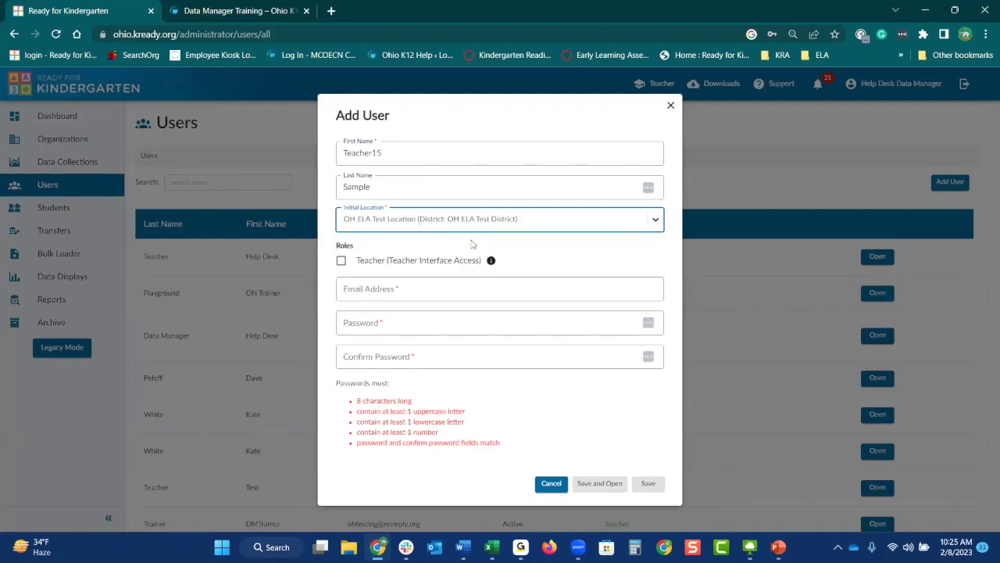
left_click(340, 261)
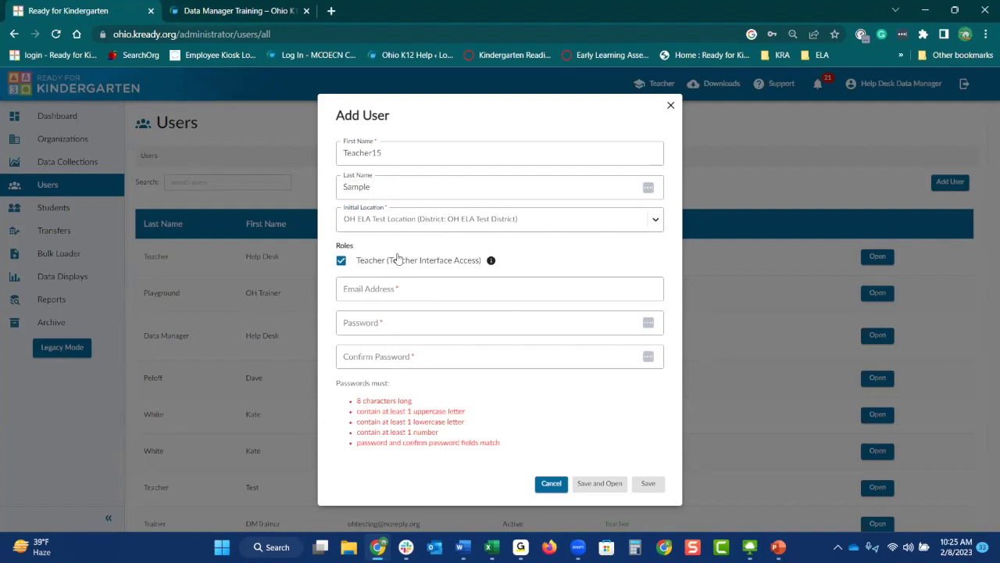
Step: Enter the new teacher's e-mail and matching password, then Save and Open
left_click(428, 283)
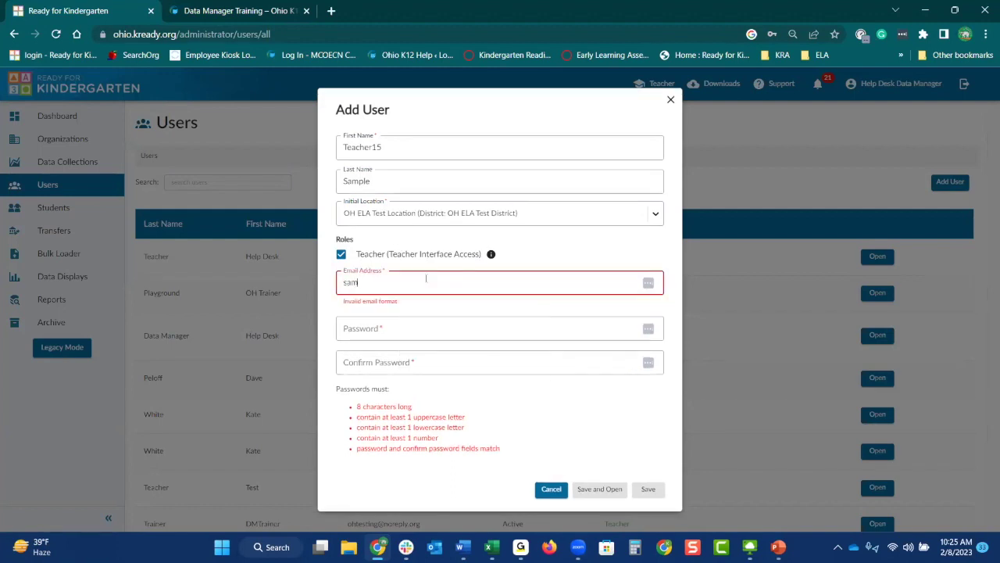
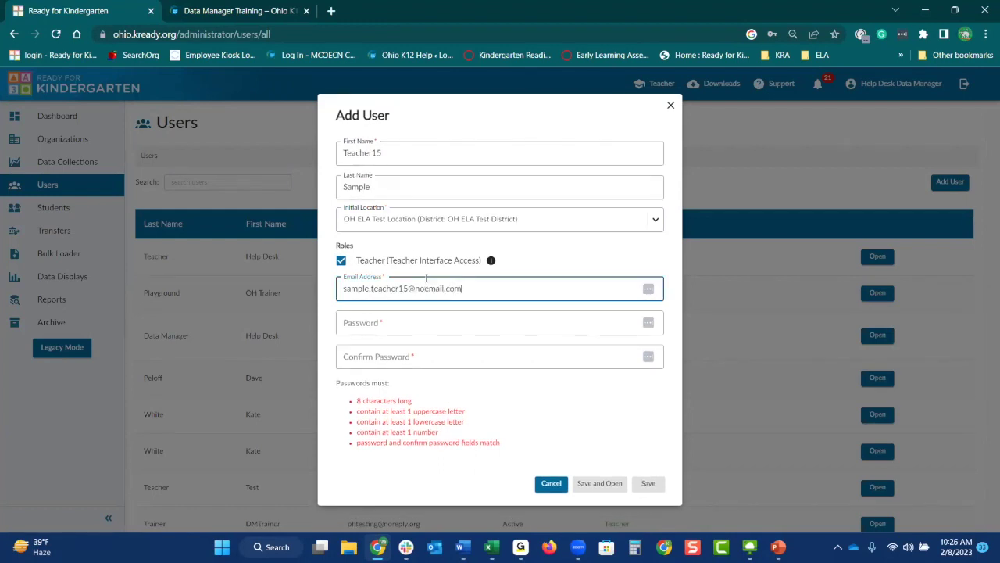
key("Tab")
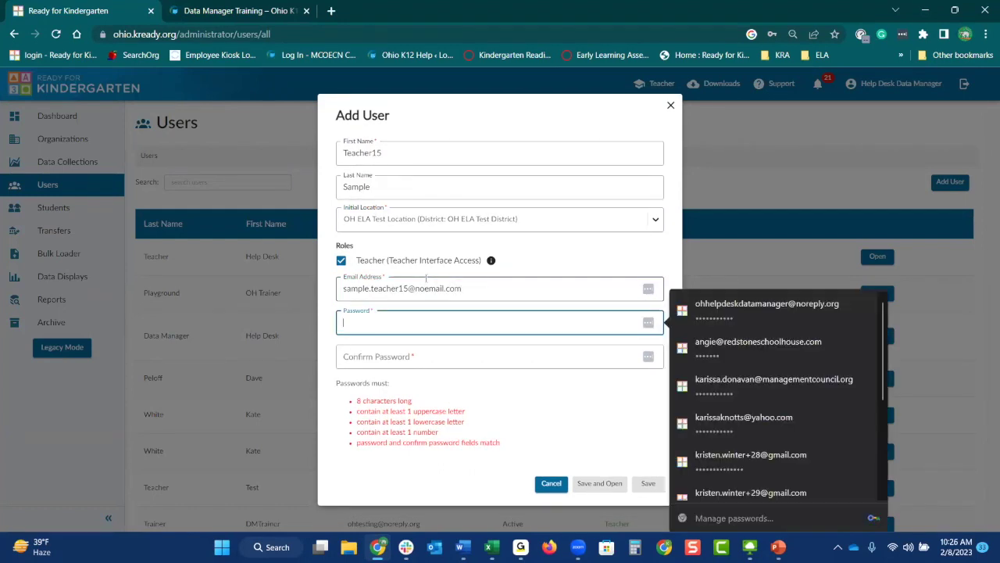
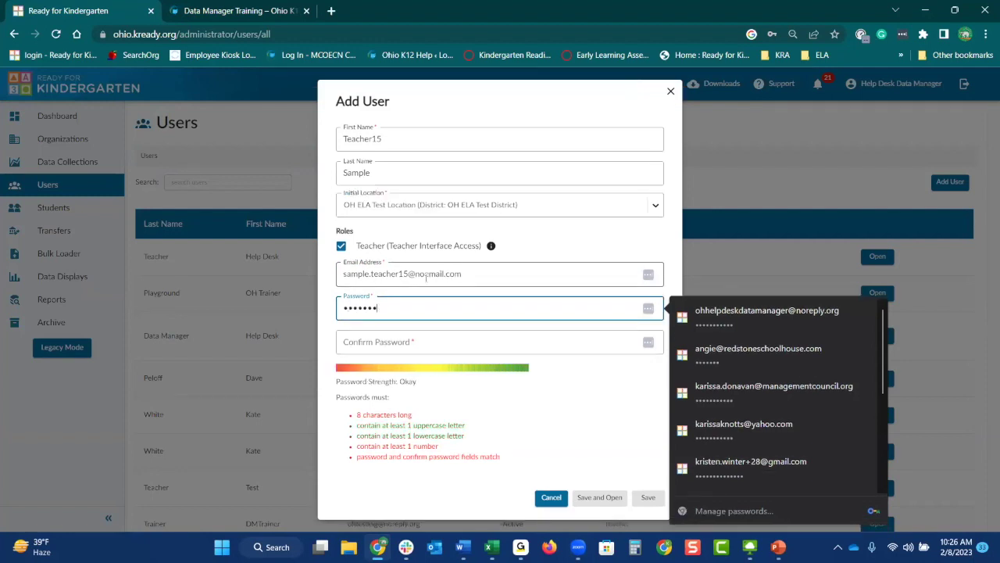
key("Tab")
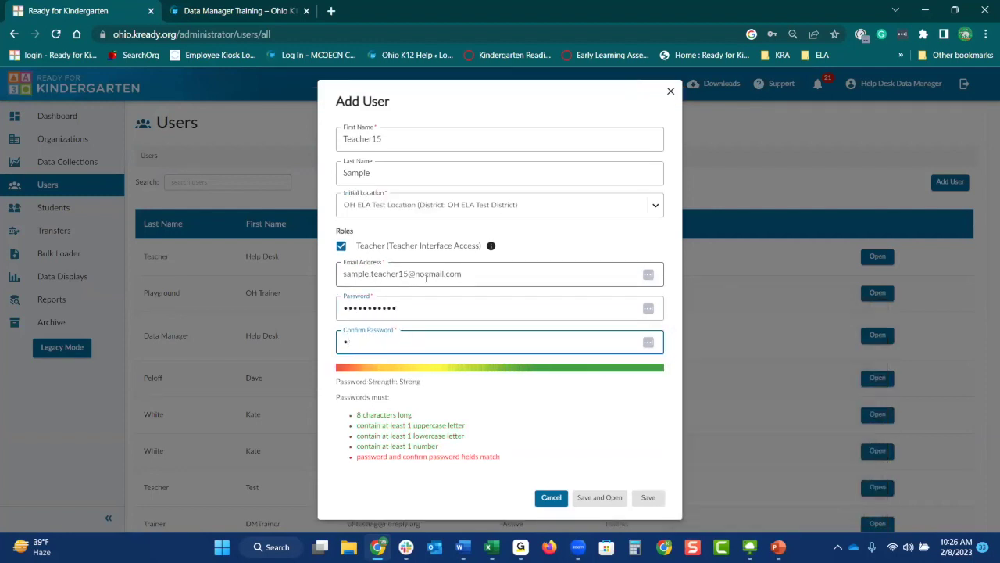
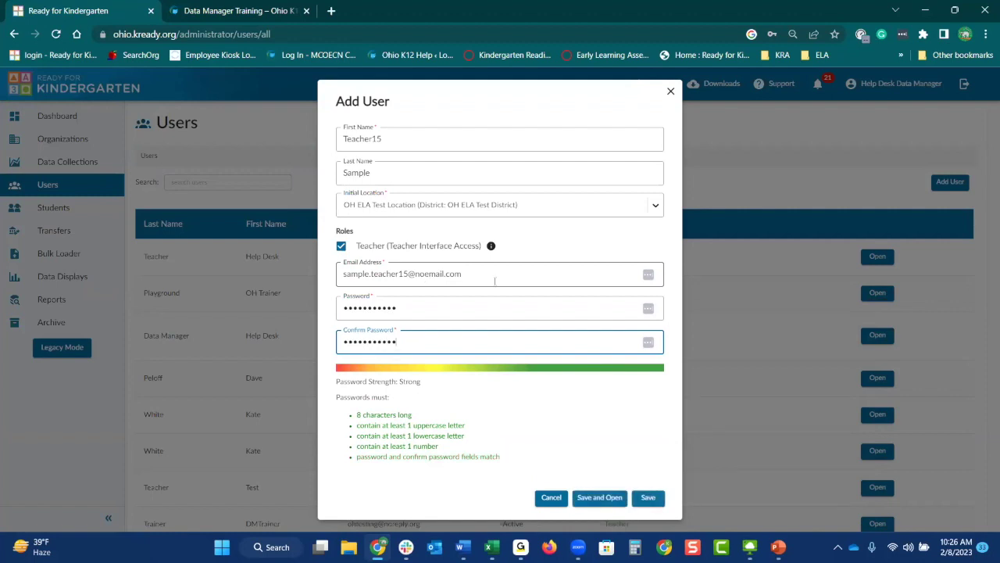
left_click(608, 502)
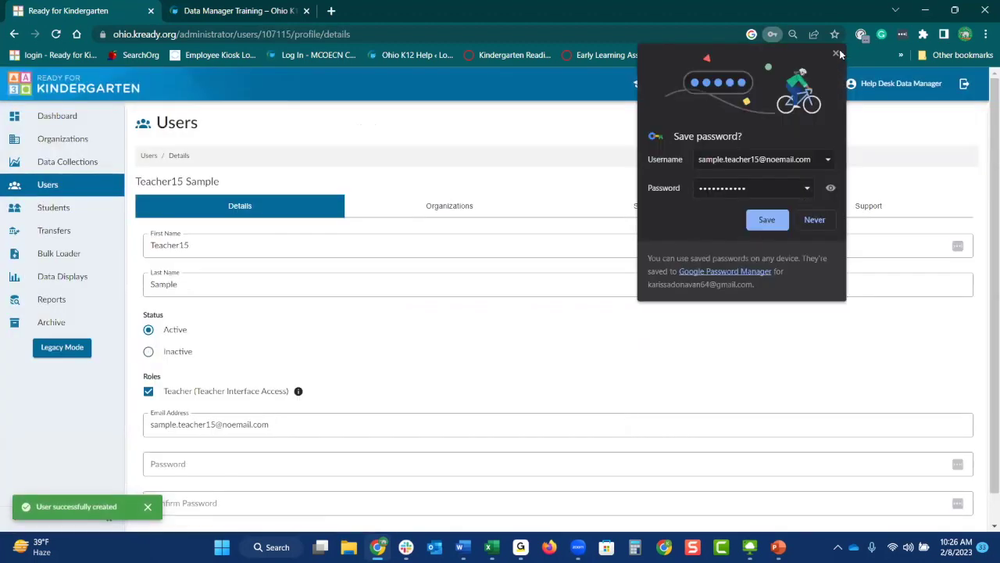
Step: List Teacher15 Sample's district organizations and open the District ID editor for OH ELA Test District
left_click(837, 53)
scroll(221, 404, "down", 1)
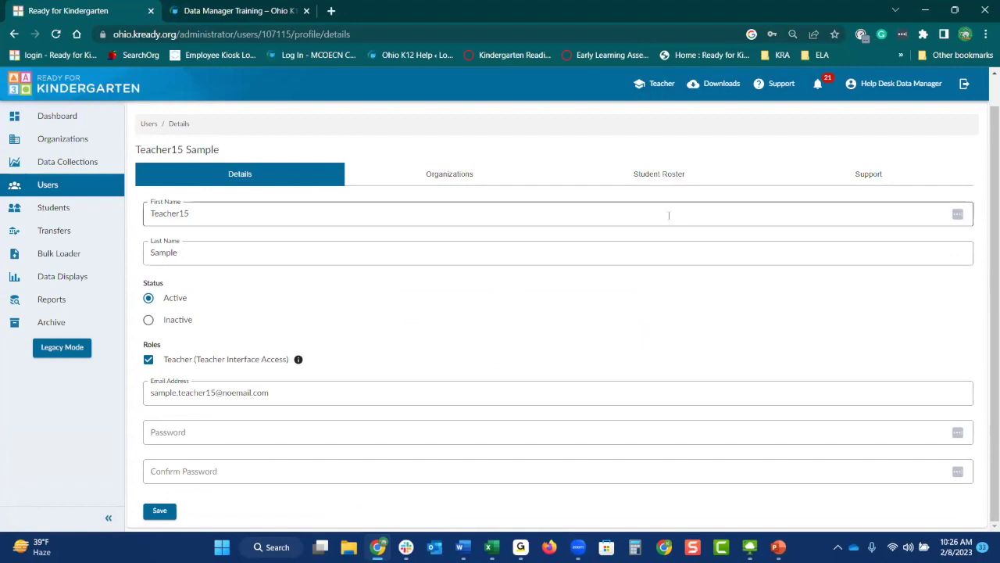
left_click(450, 177)
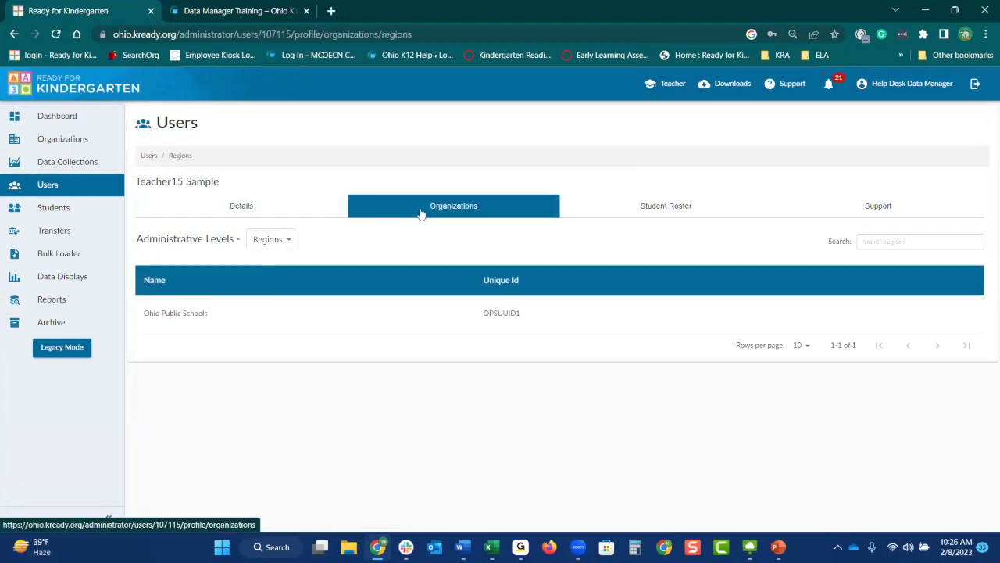
left_click(278, 241)
left_click(267, 261)
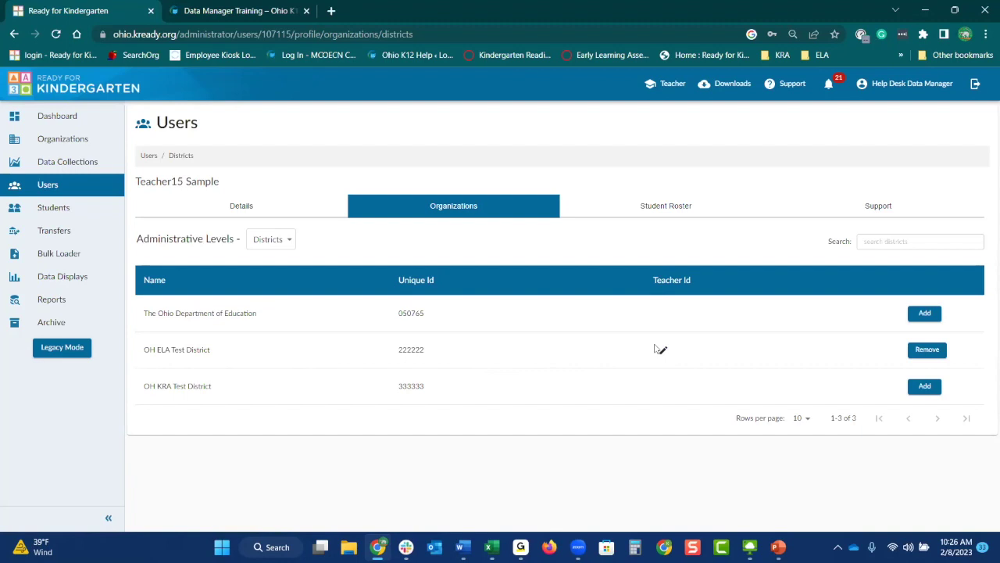
left_click(656, 353)
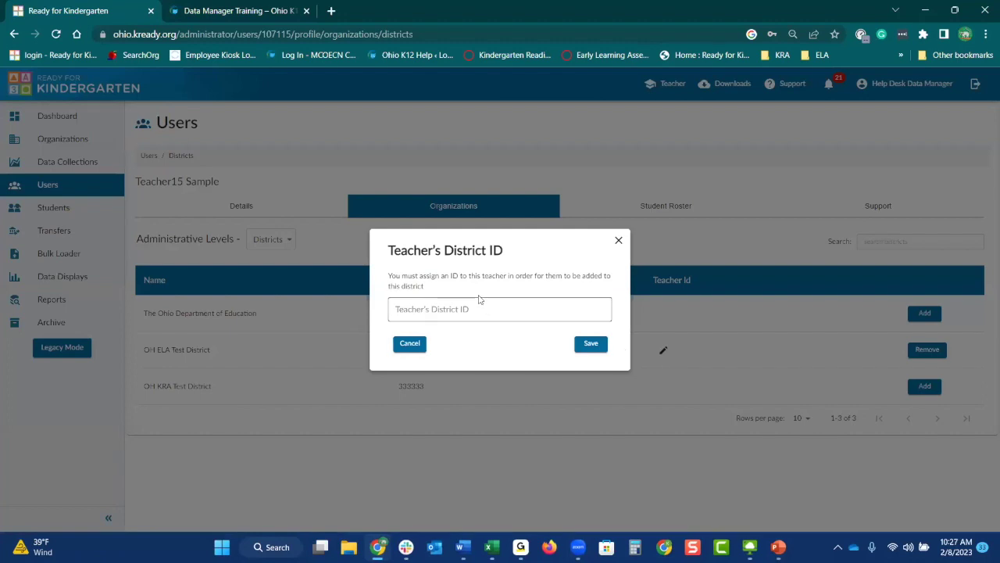
Step: Save the teacher's e-mail address as their District ID for OH ELA Test District
left_click(435, 305)
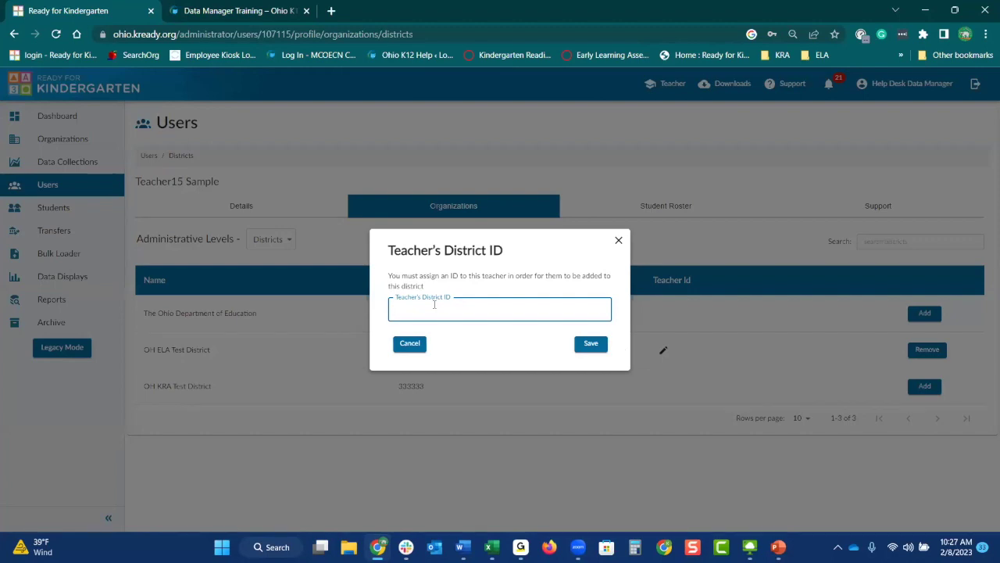
type("sample.teacher")
type("ail.com")
left_click(591, 343)
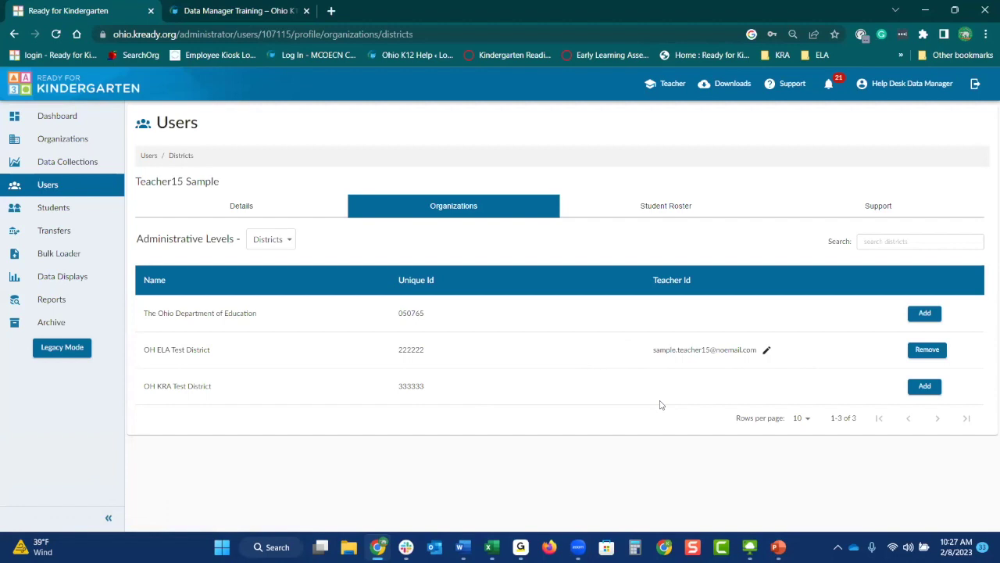
key("alt+Tab")
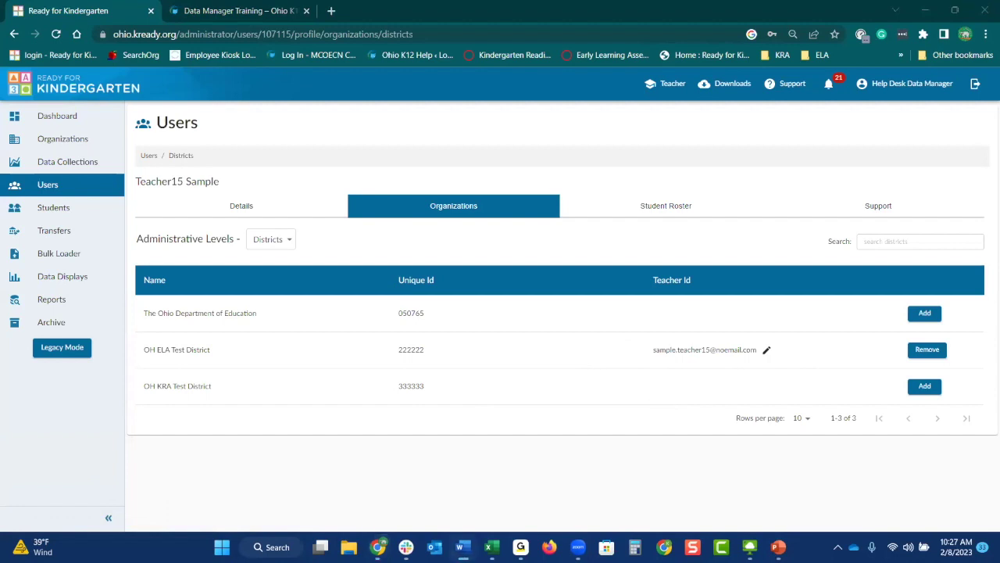
Step: Drill from Organizations through OH ELA Test District to OH ELA Test Location's students
left_click(63, 211)
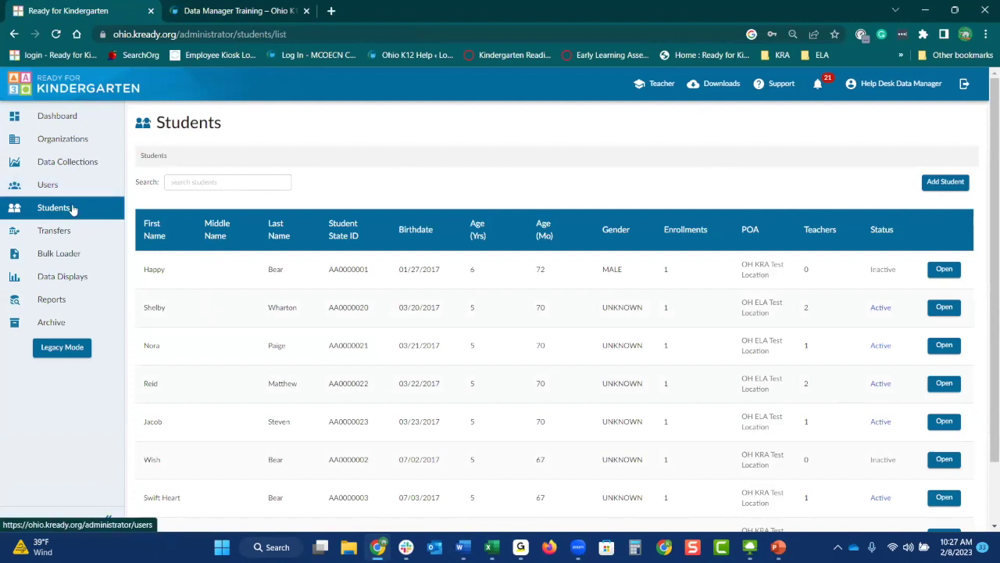
left_click(70, 147)
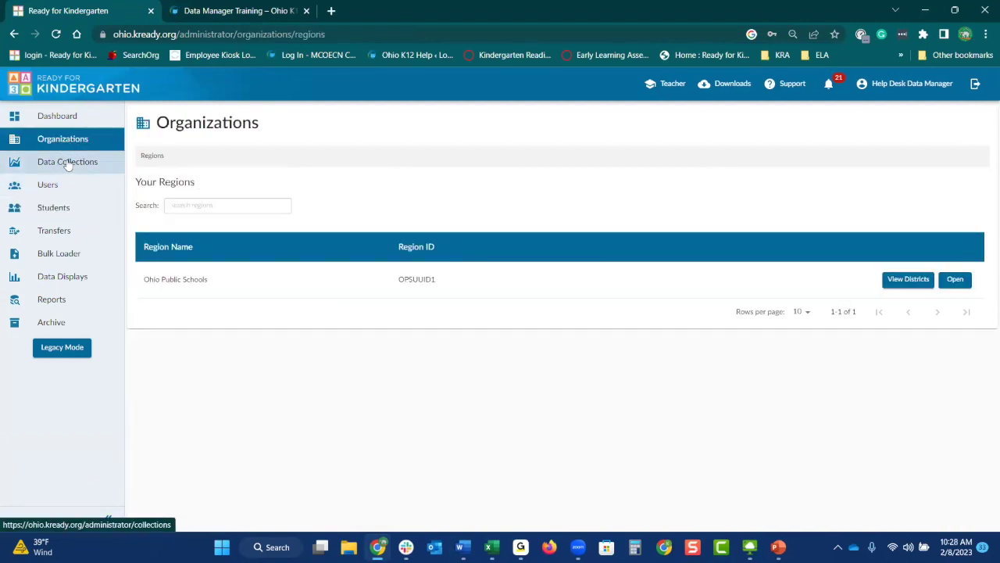
left_click(913, 283)
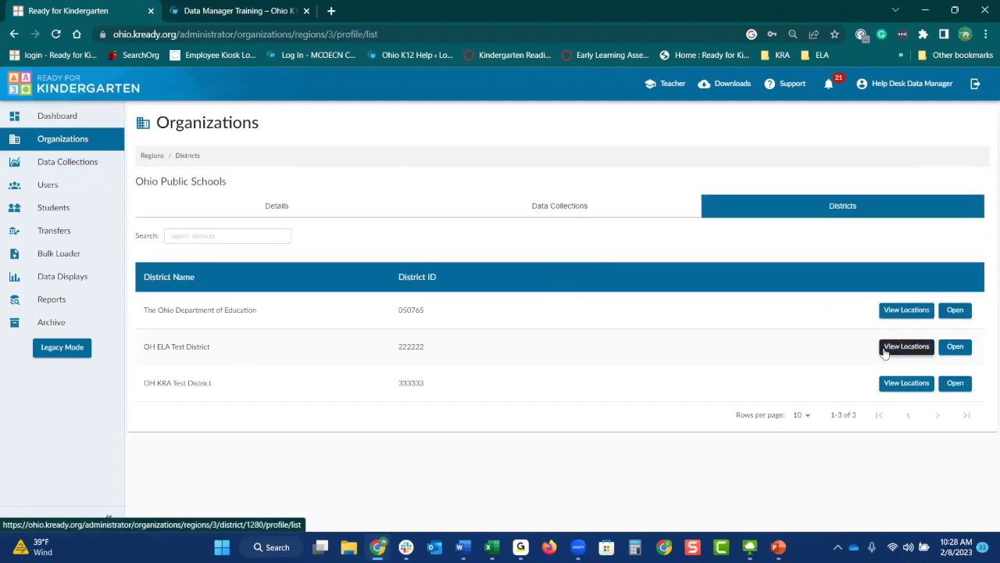
left_click(886, 351)
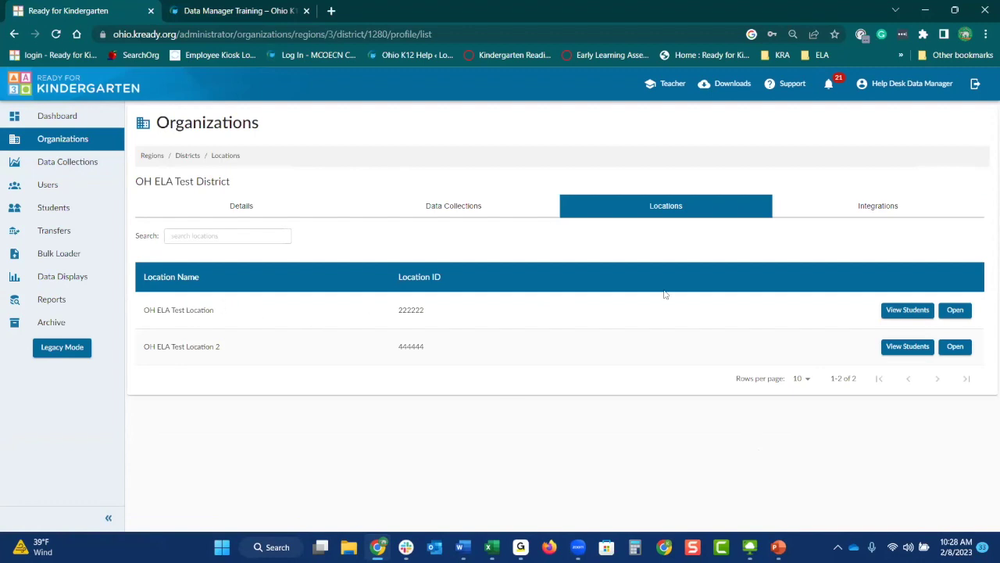
left_click(922, 314)
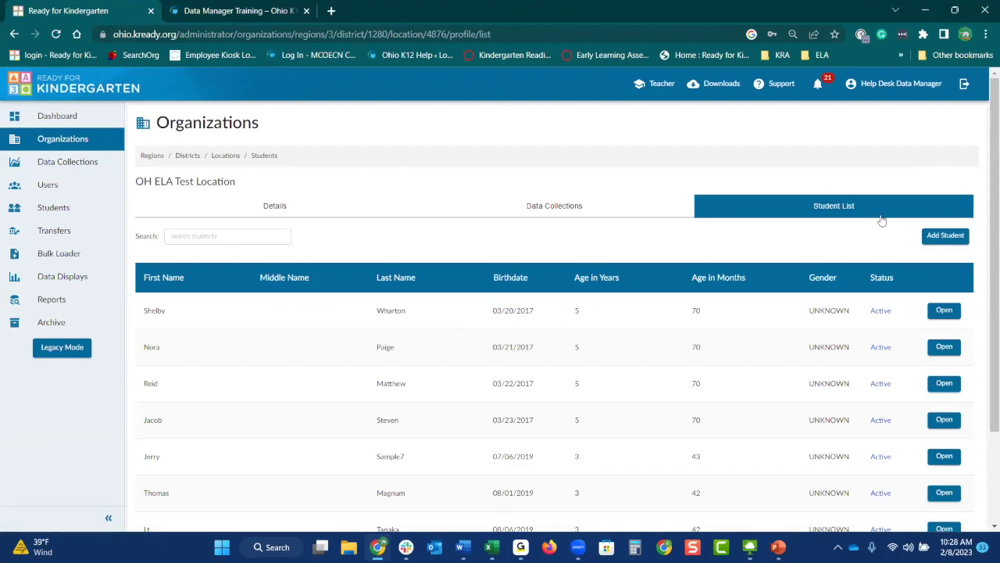
Step: Start a new student with their state ID, first name and last name
left_click(938, 243)
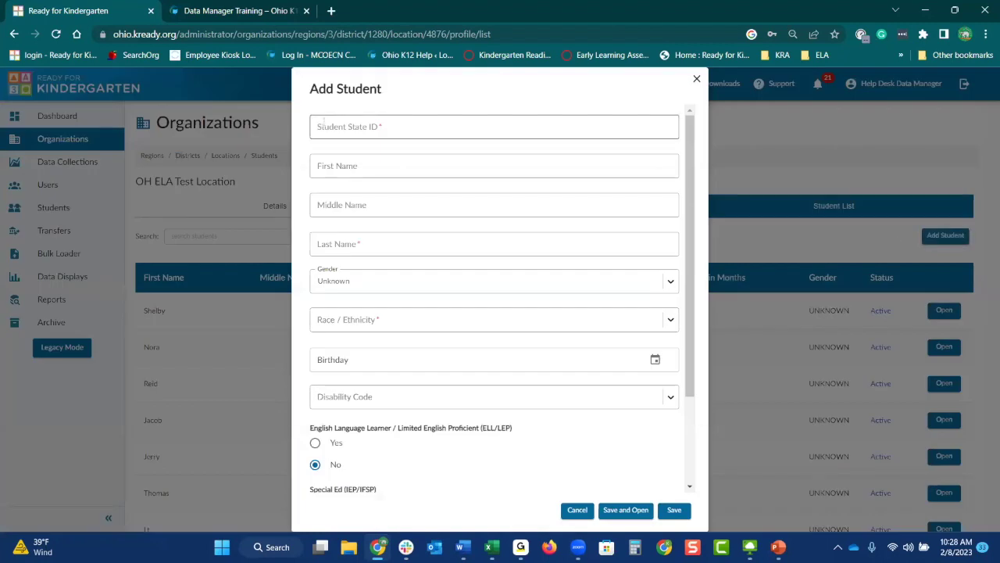
left_click(325, 123)
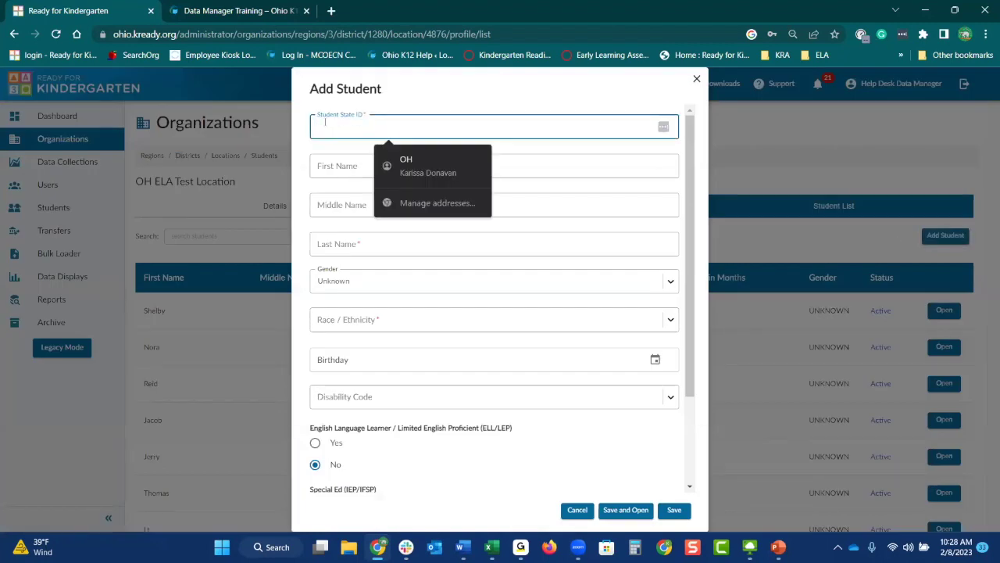
type("A00000")
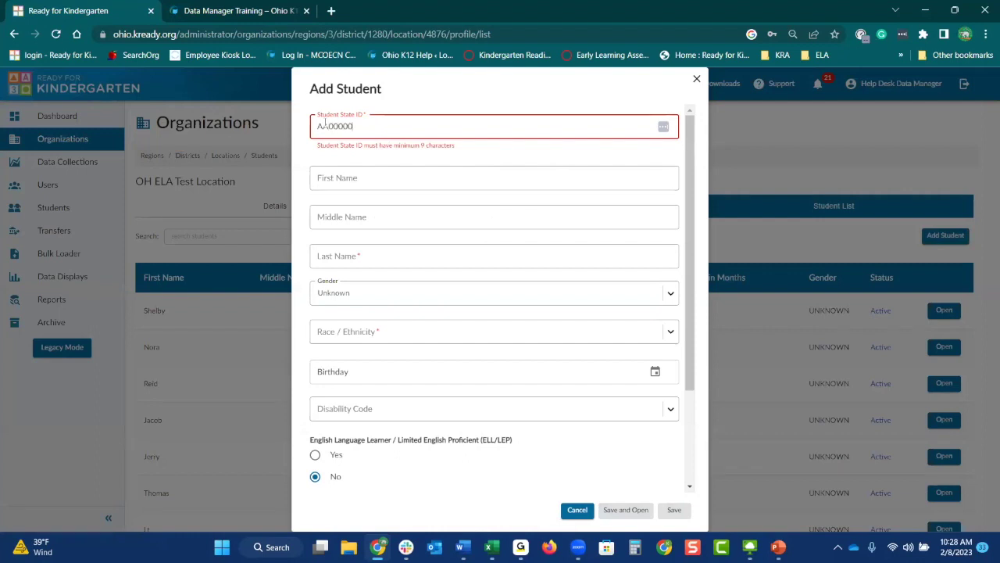
type("044")
key("Tab")
type("Z")
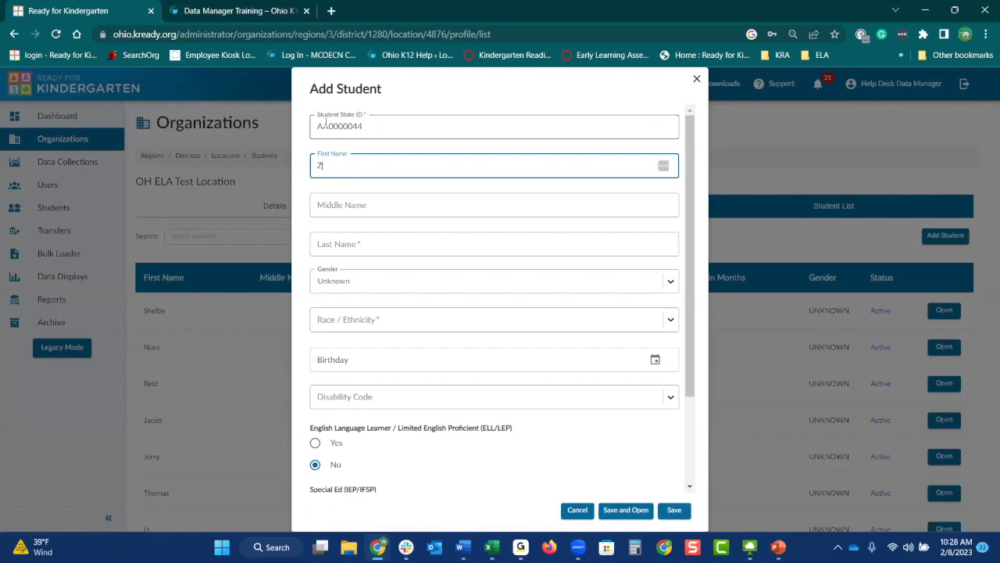
key("Tab")
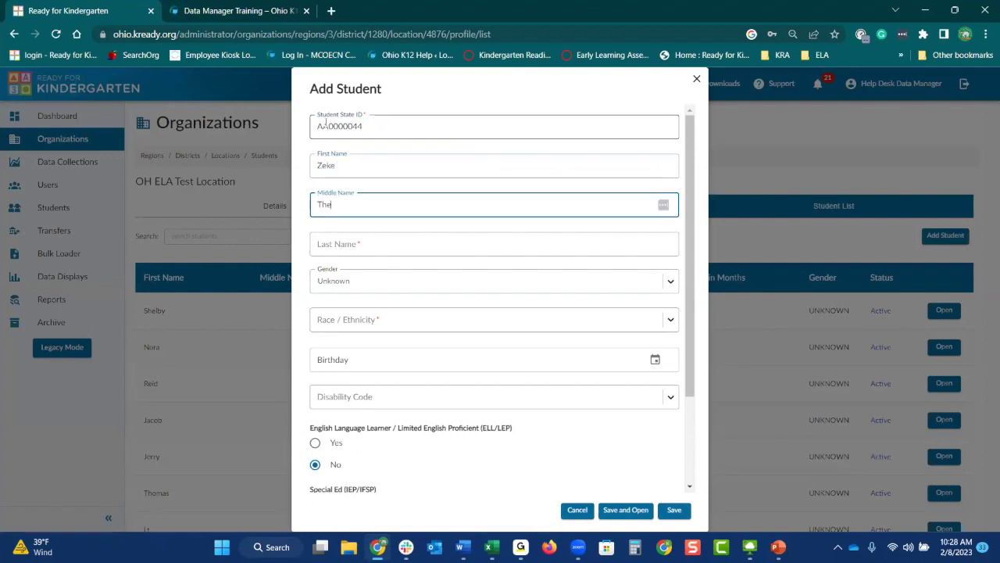
key("Tab")
type("Dog")
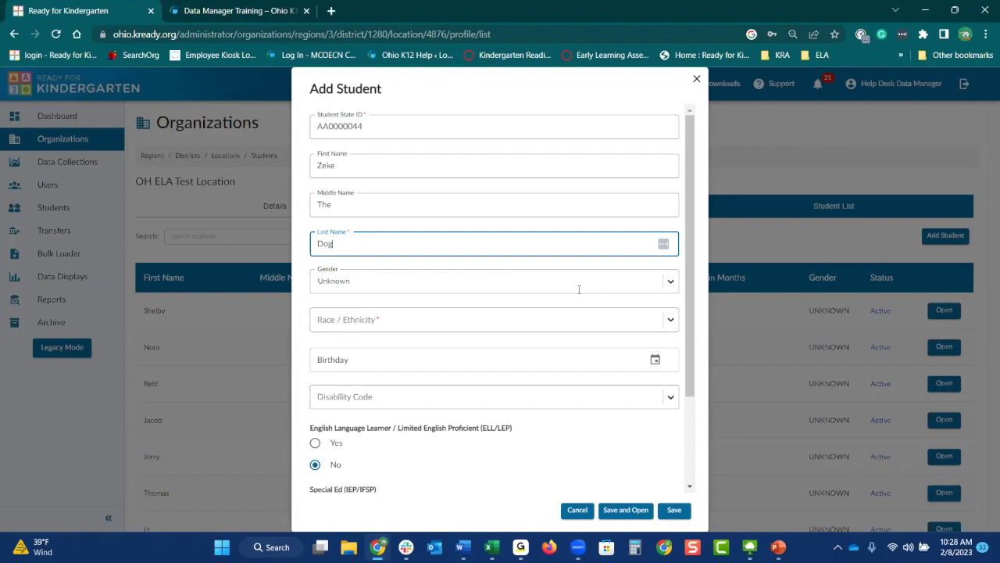
Step: Set gender to Male and ethnicity to Multi-racial, and begin the birthday
left_click(670, 283)
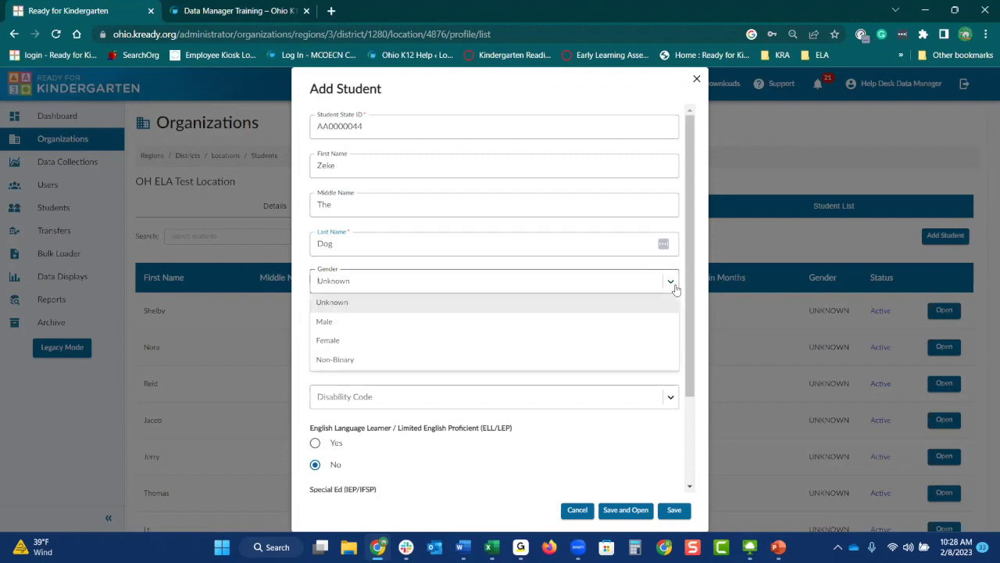
left_click(355, 325)
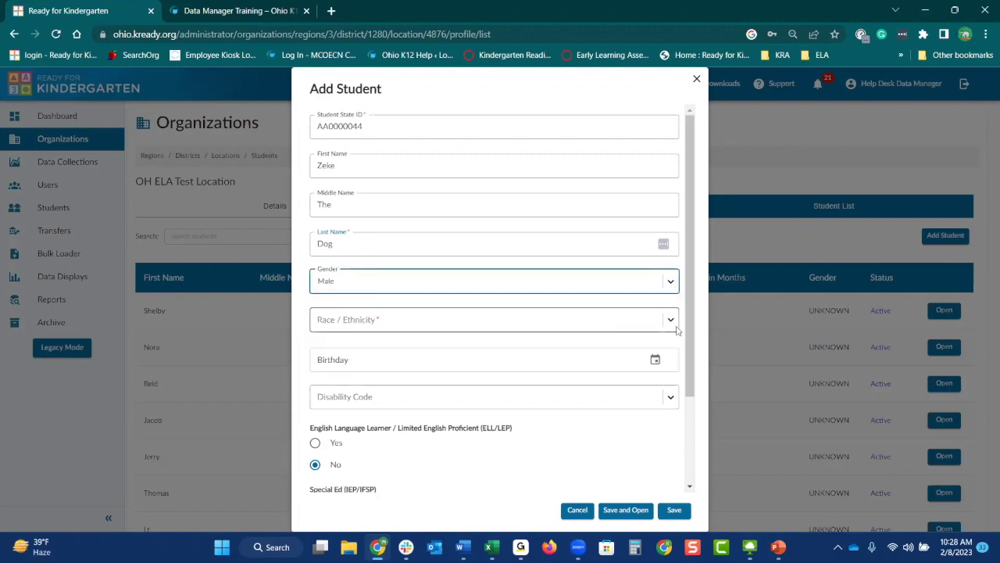
left_click(364, 321)
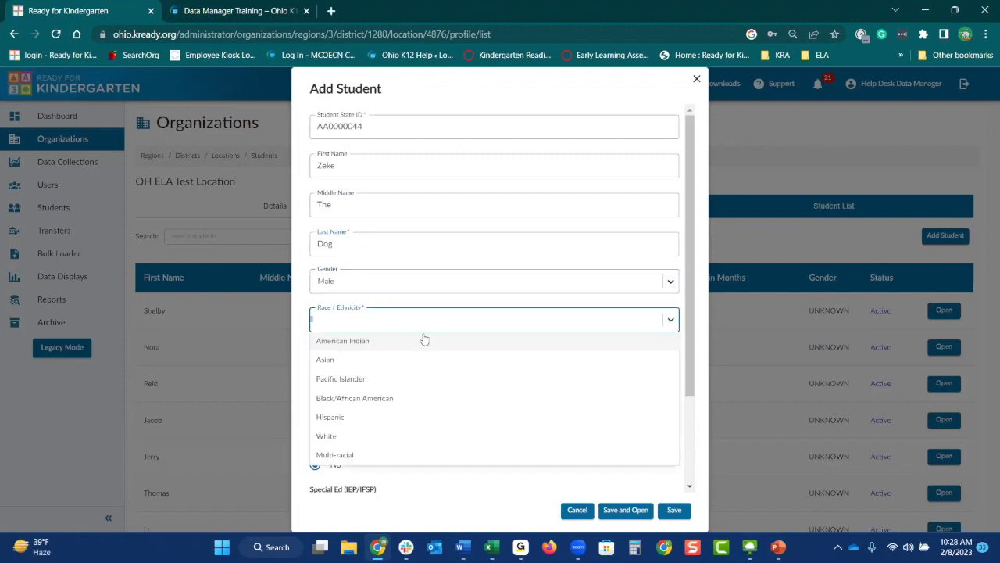
left_click(420, 454)
left_click(598, 362)
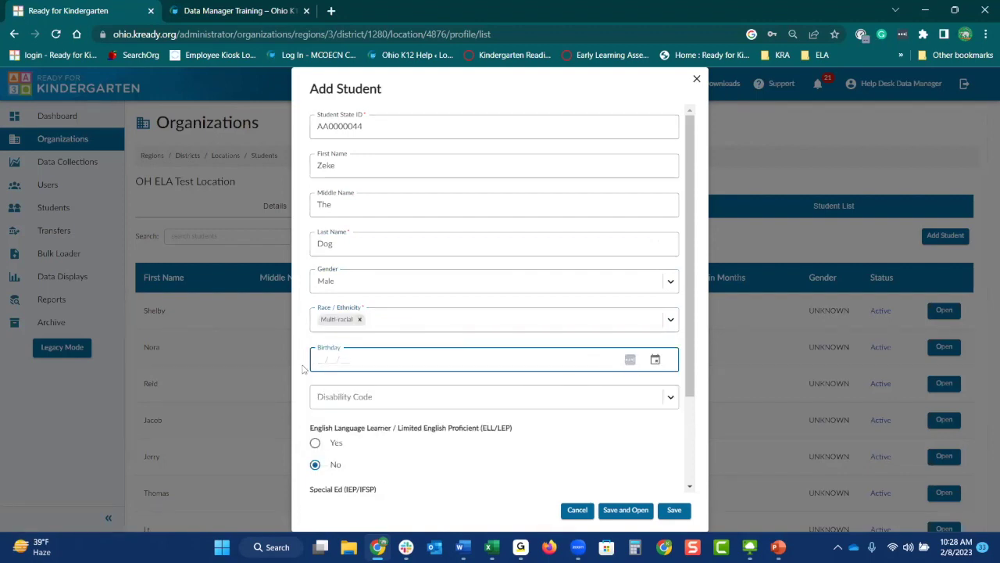
type("08/17/")
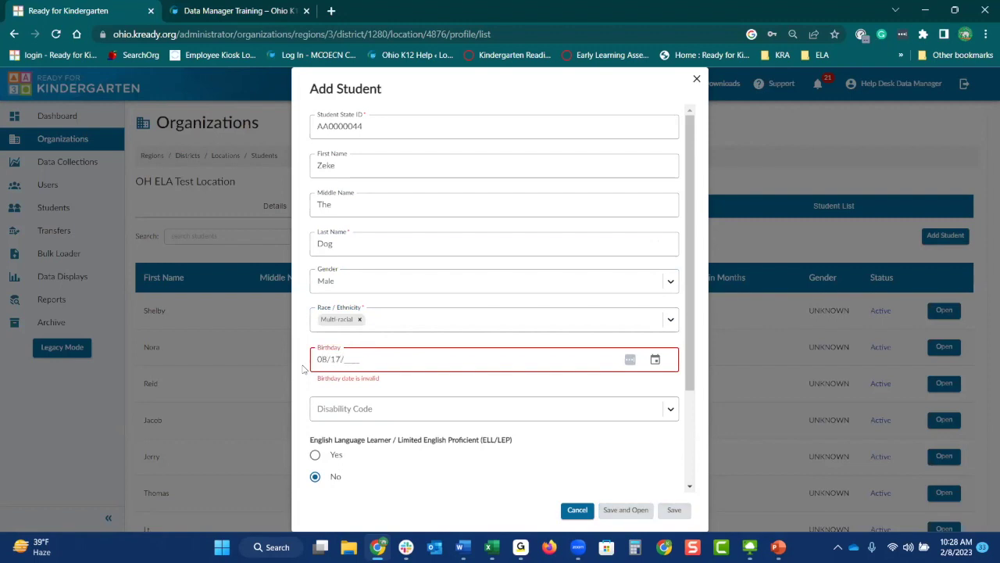
type("2019")
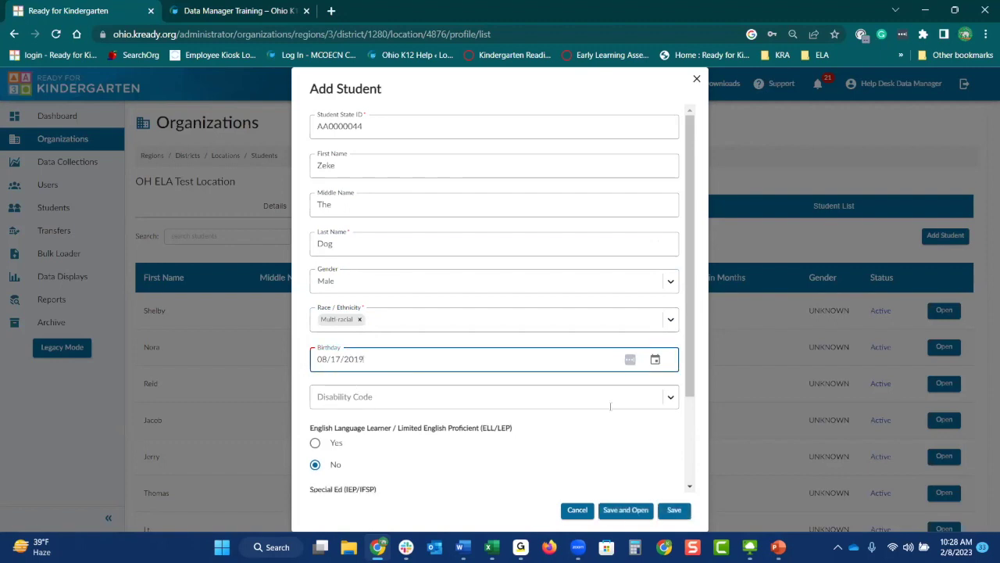
scroll(618, 406, "down", 3)
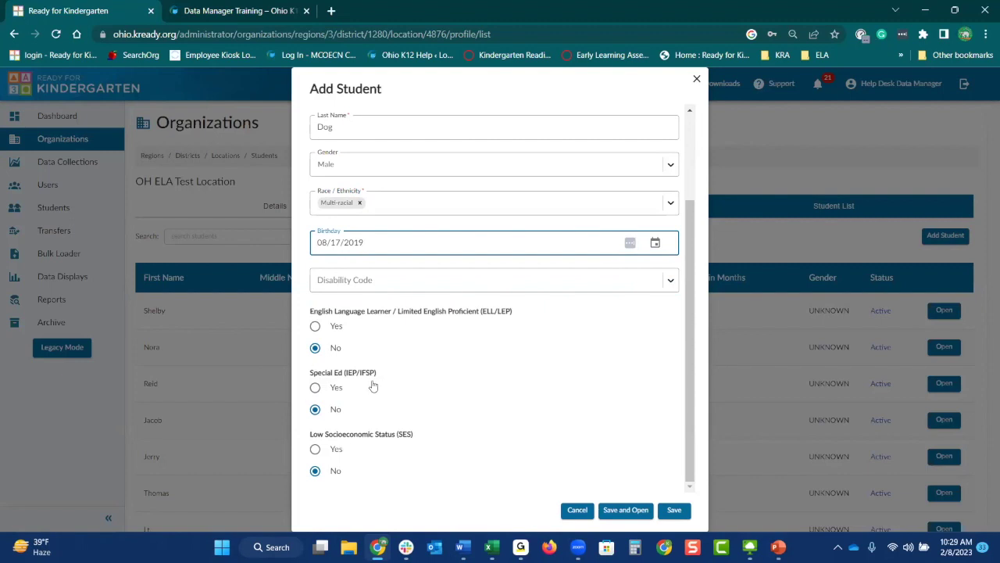
left_click(315, 388)
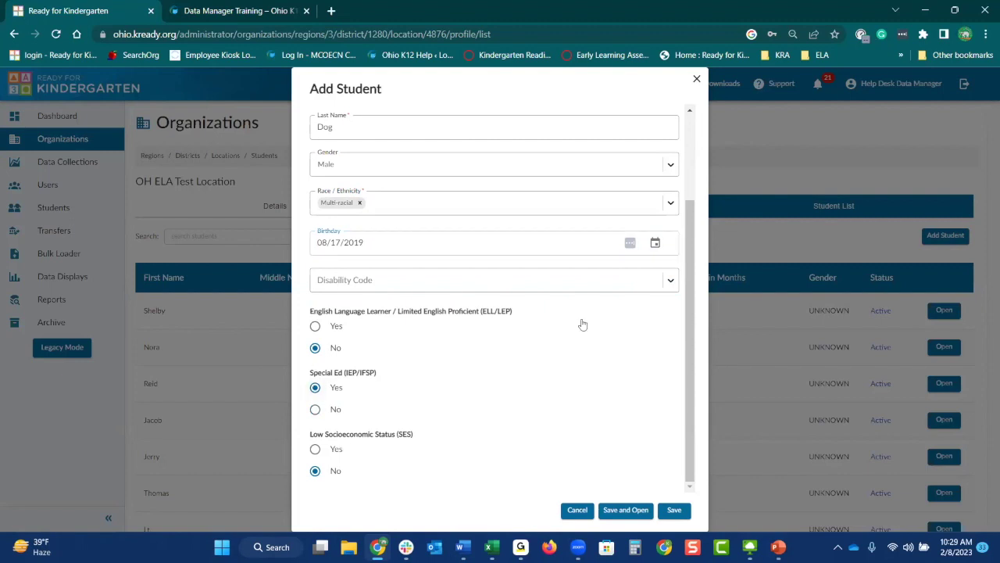
left_click(669, 282)
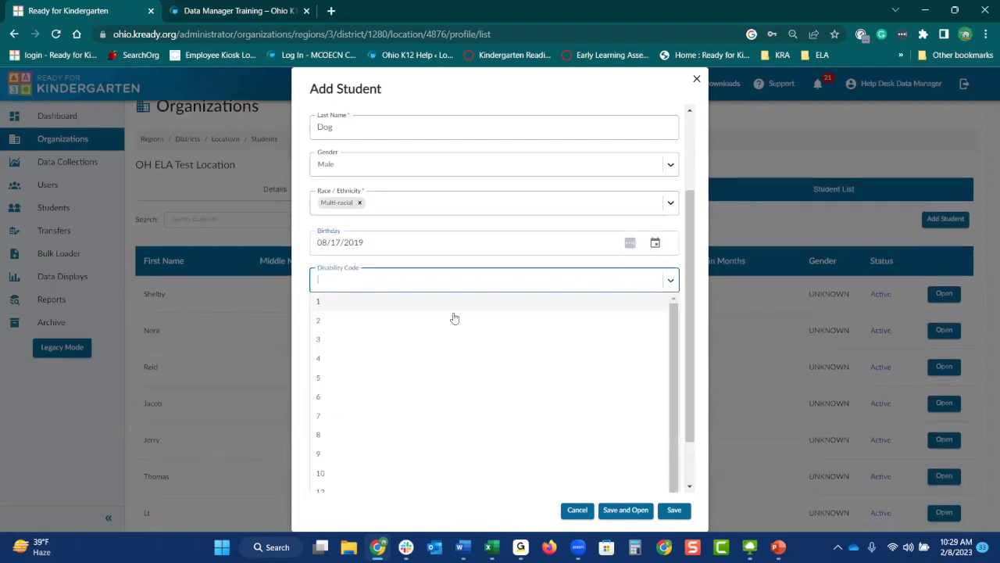
left_click(377, 395)
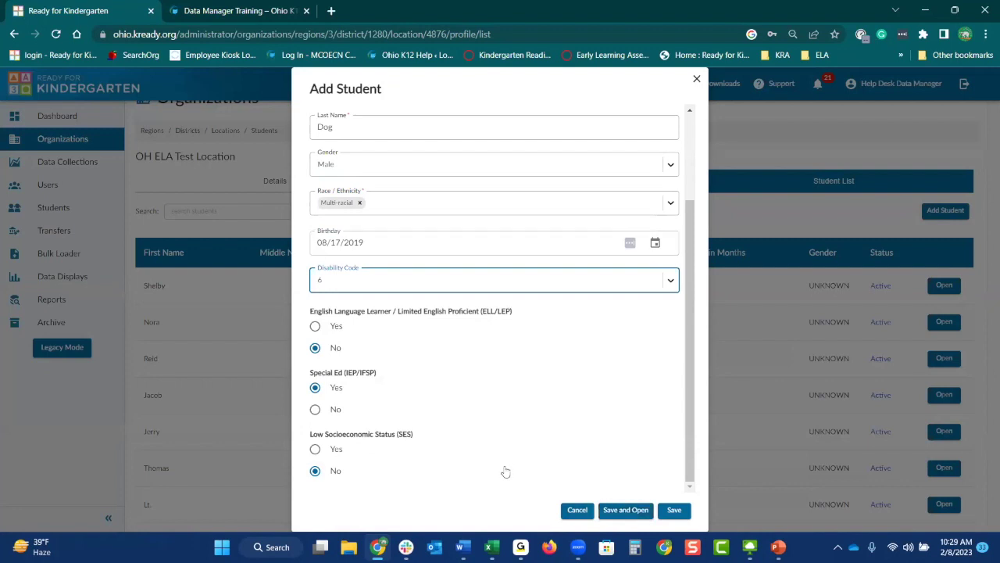
scroll(504, 428, "up", 1)
scroll(504, 426, "up", 3)
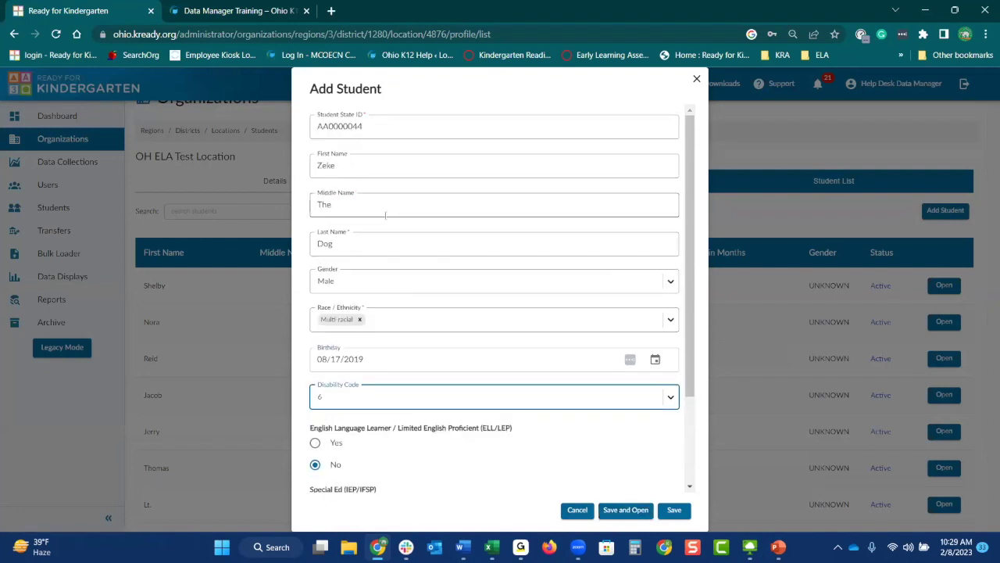
scroll(430, 325, "down", 3)
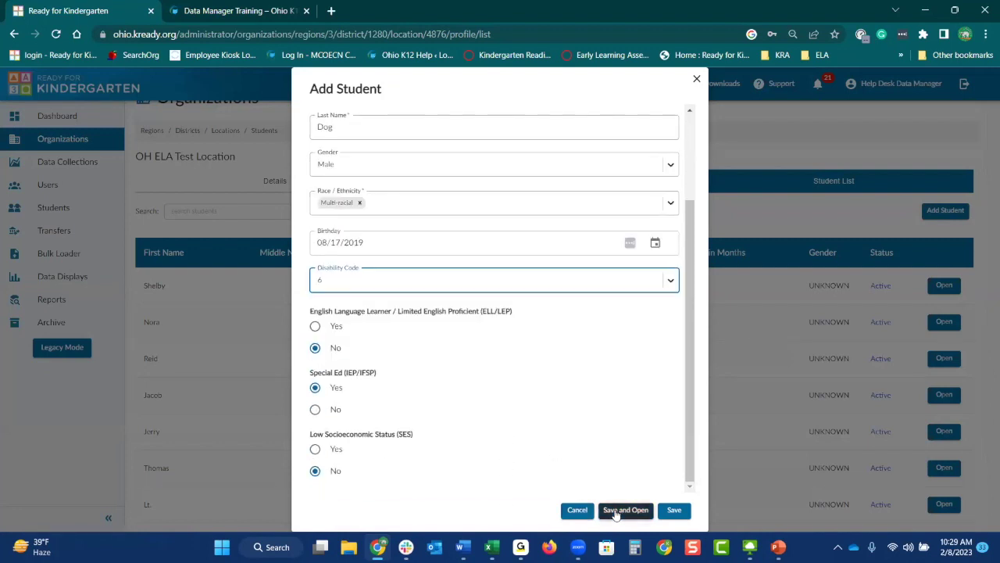
left_click(613, 508)
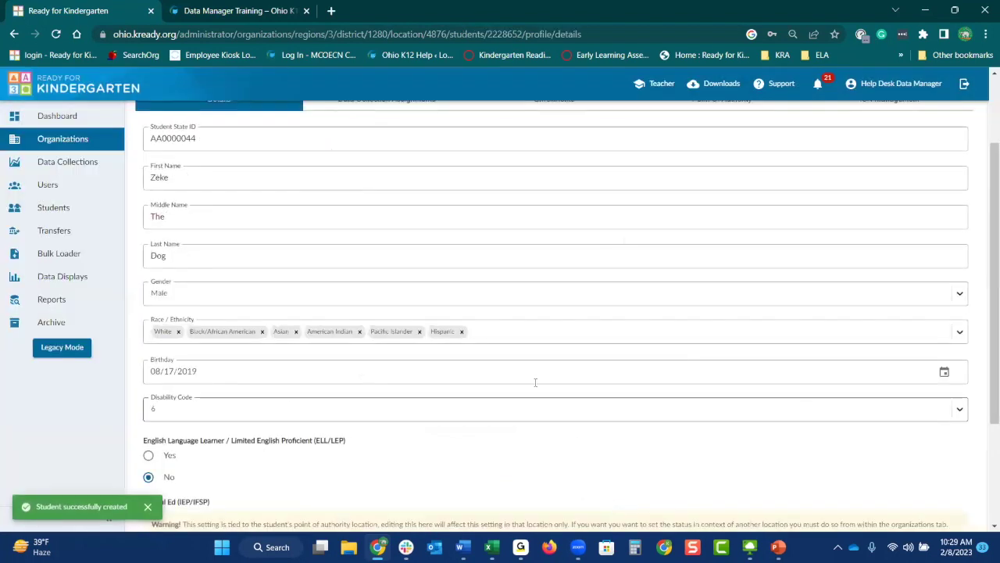
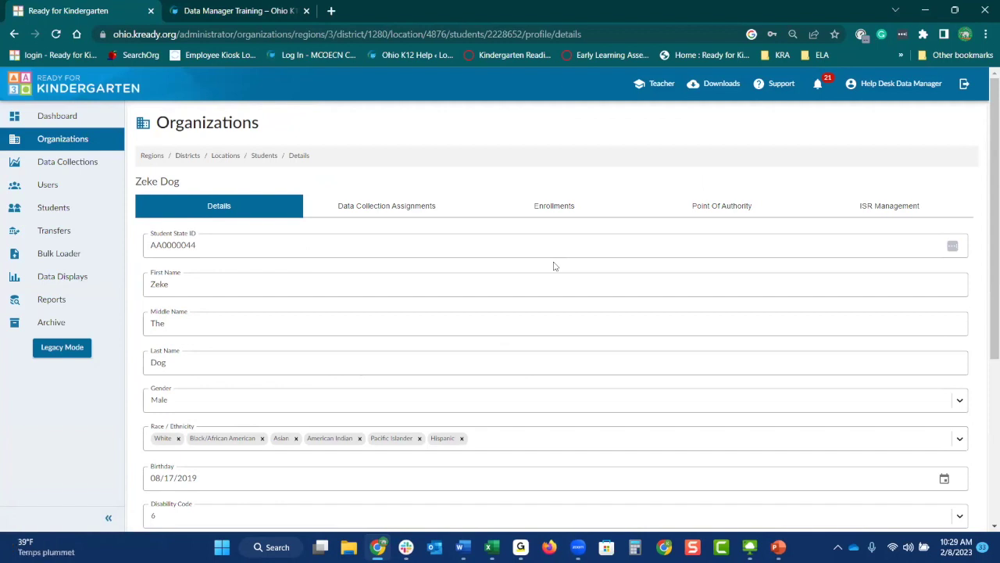
Step: Search a teacher by first name and assign them to the student's OH ELA Test Location enrollment
left_click(558, 212)
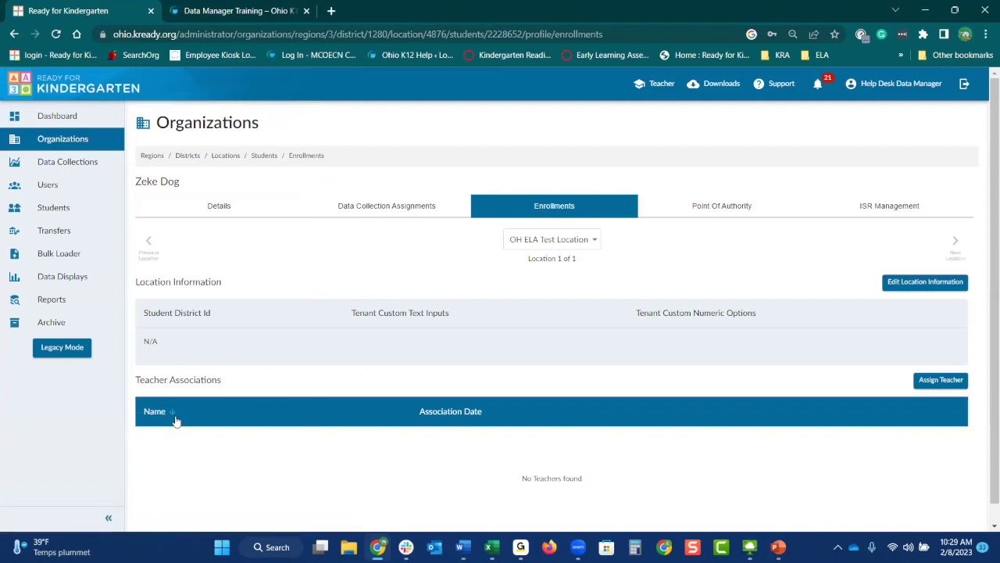
left_click(928, 386)
left_click(389, 139)
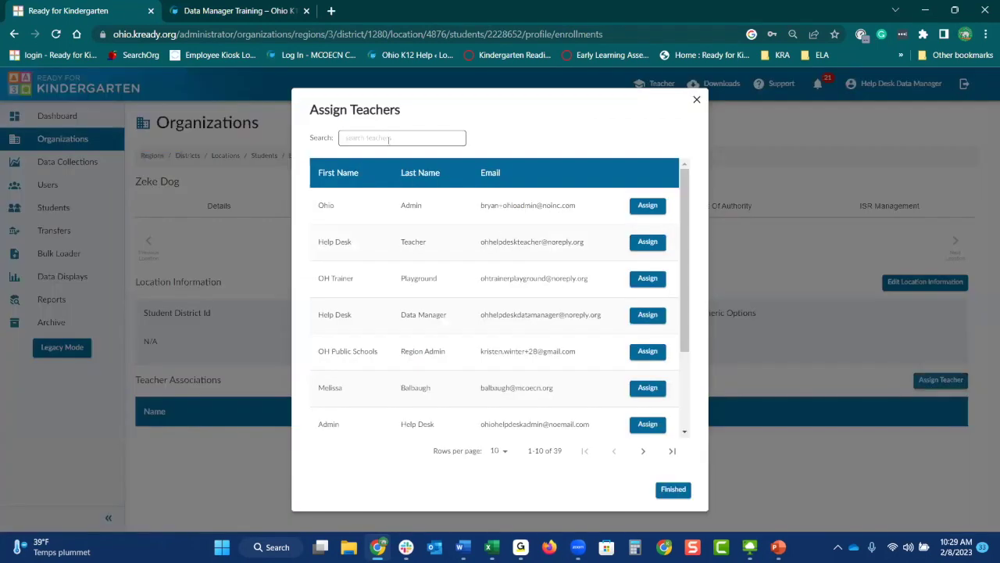
left_click(389, 139)
type("kari")
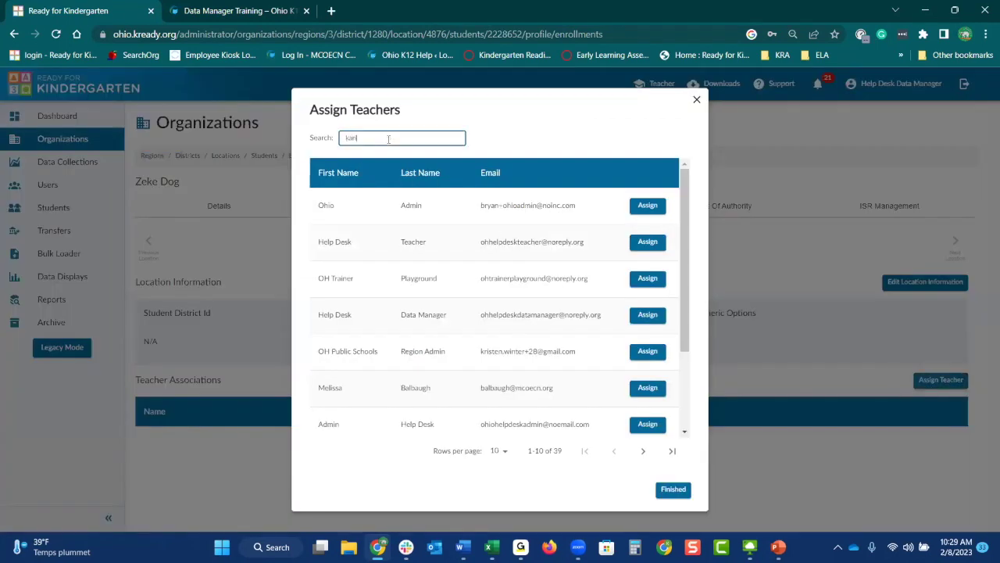
type("ss")
double_click(388, 140)
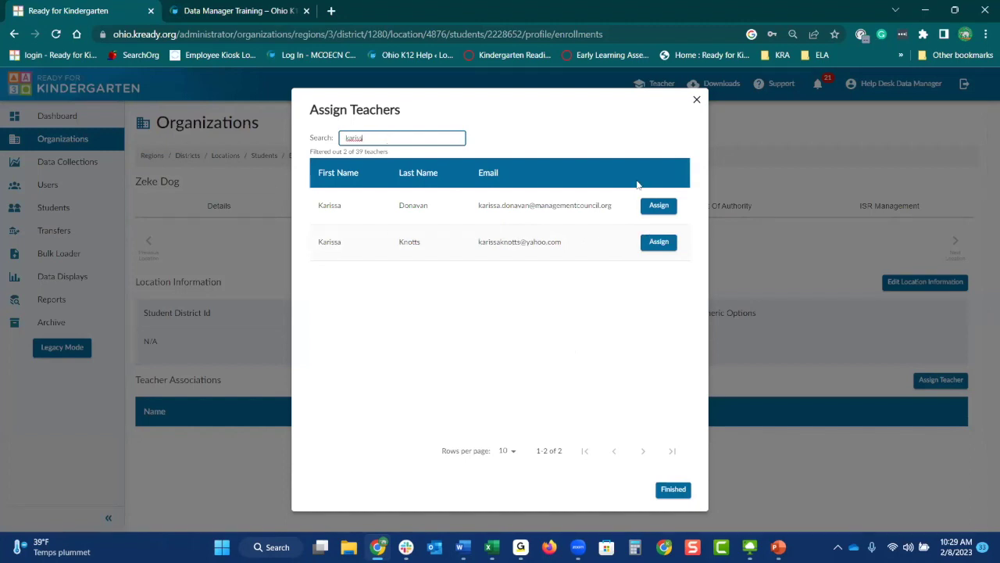
left_click(666, 216)
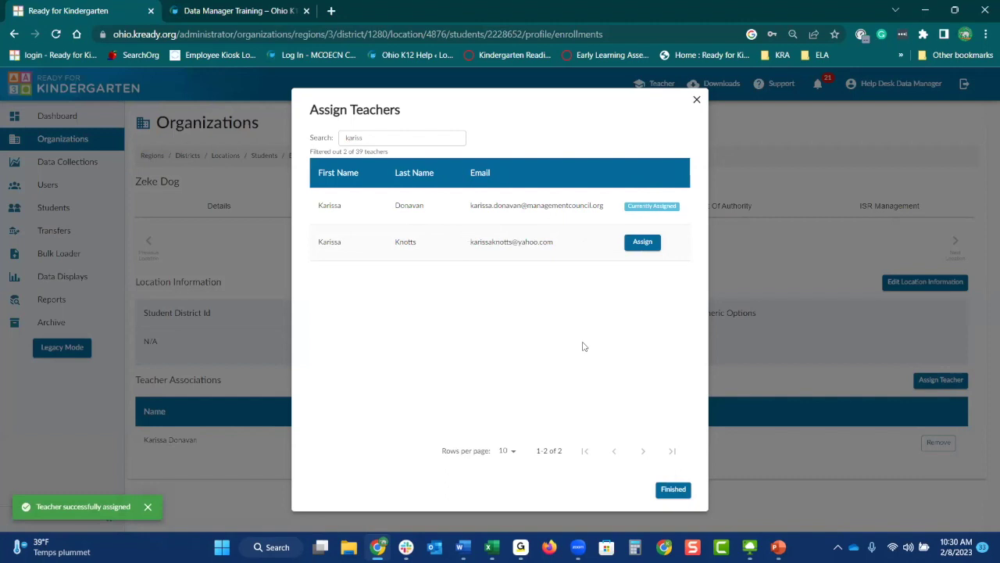
left_click(672, 490)
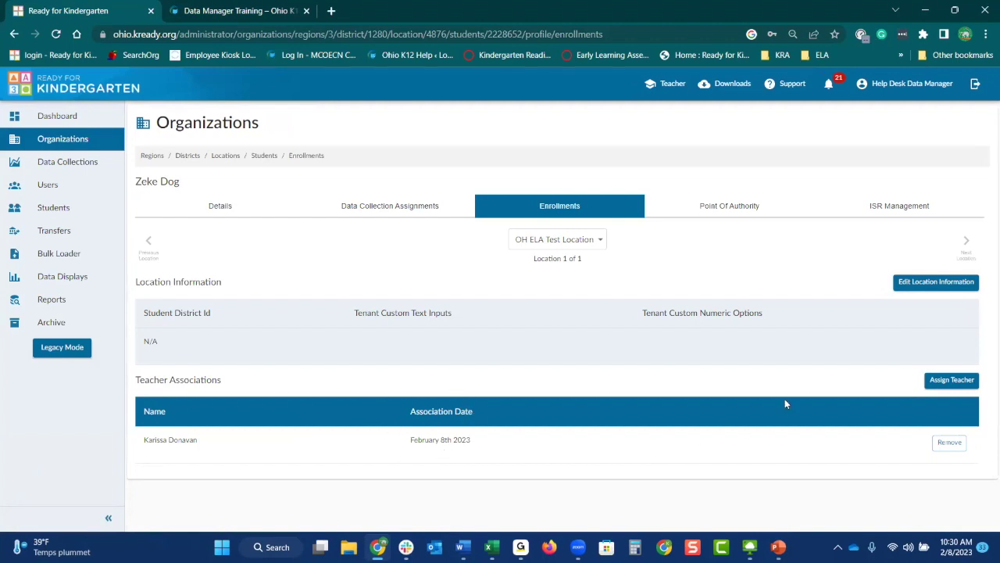
Step: Assign the Winter 2022-2023 Early Learning Assessment data collection to the student
left_click(423, 209)
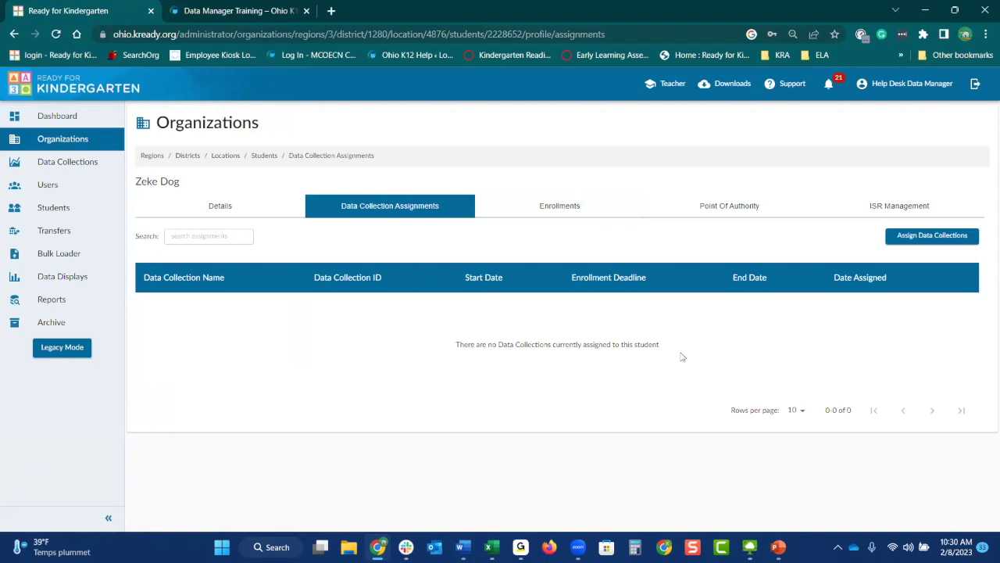
left_click(922, 240)
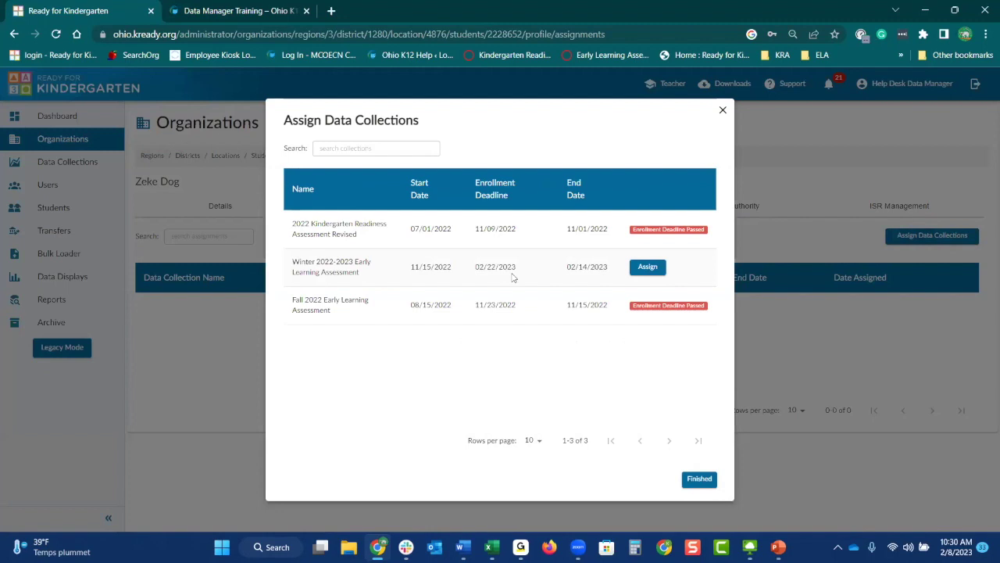
left_click(648, 267)
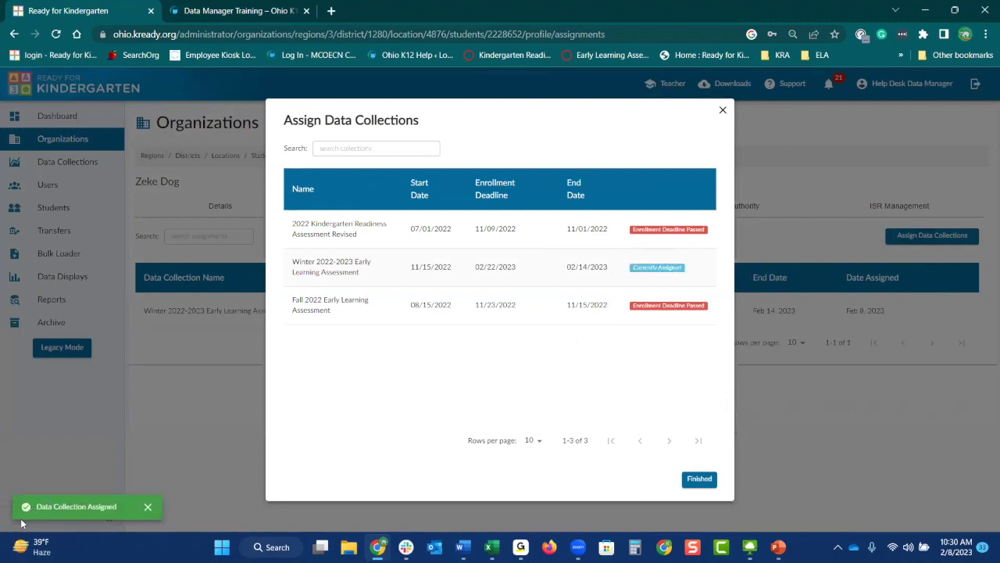
left_click(699, 479)
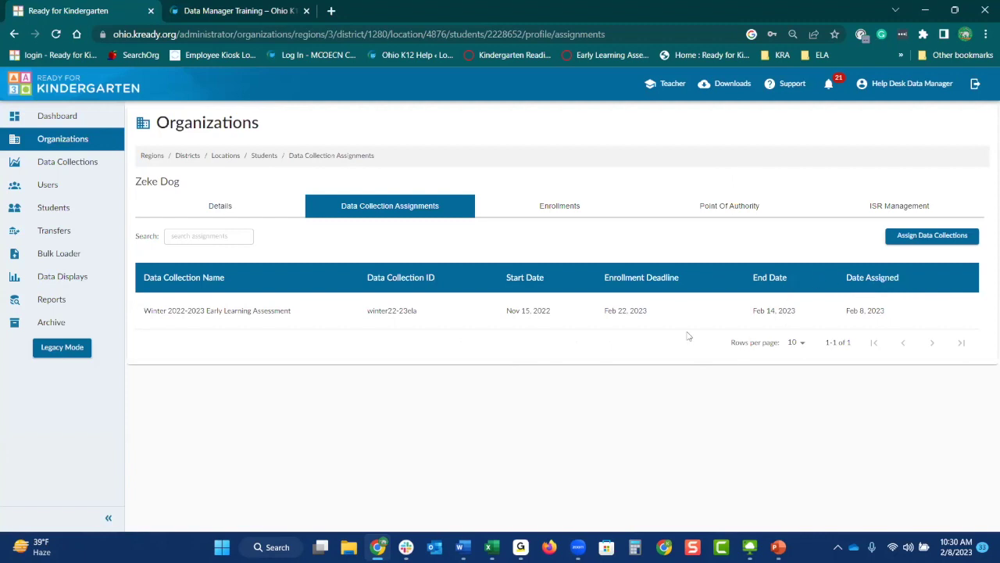
Step: Open the fourth student's record from the Students list and view its enrollments
left_click(42, 211)
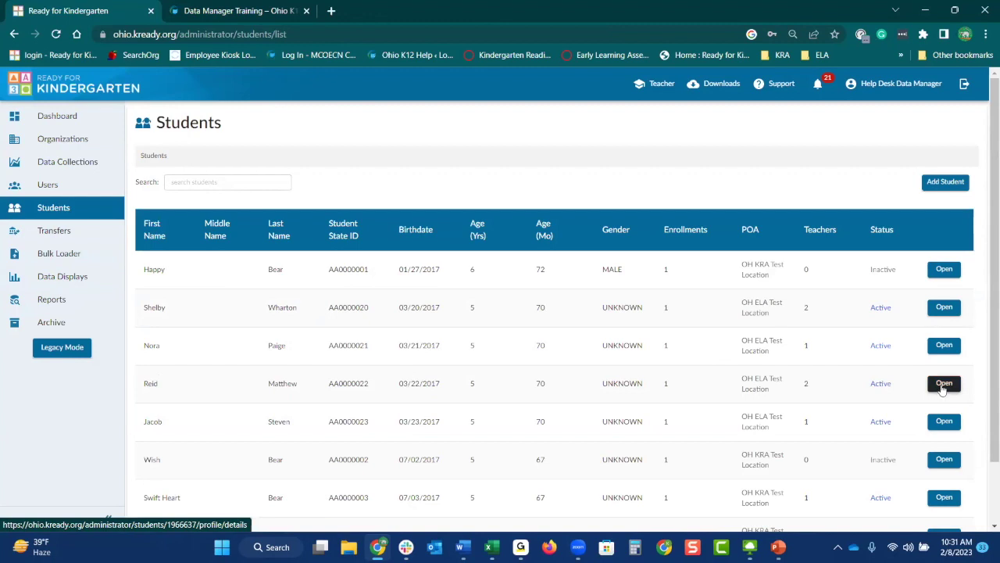
left_click(942, 385)
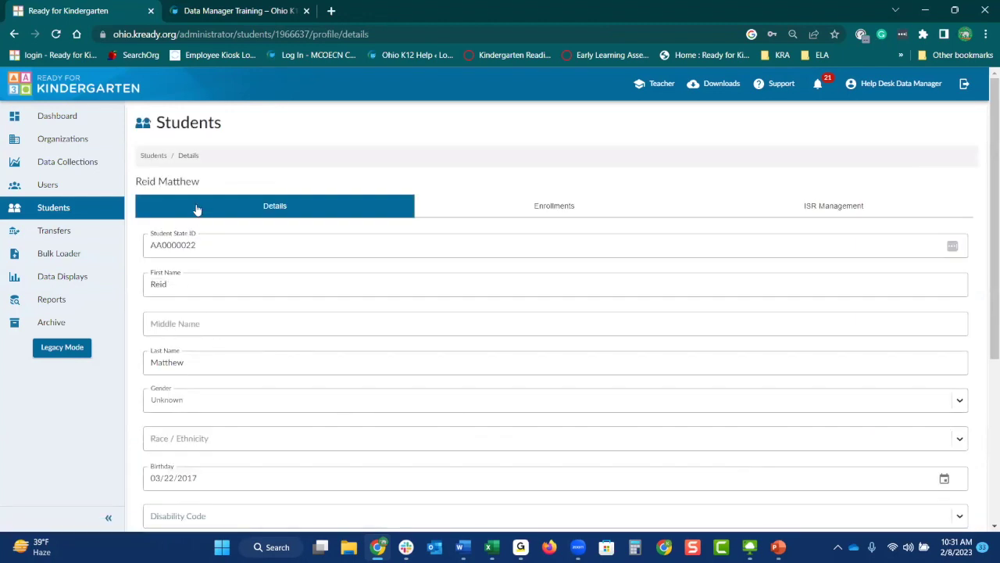
left_click(495, 212)
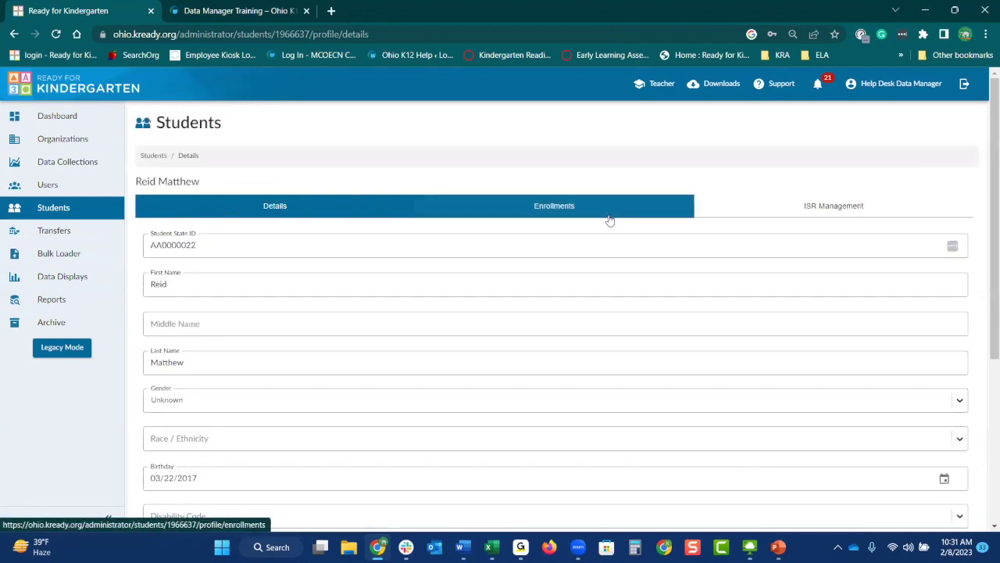
left_click(549, 211)
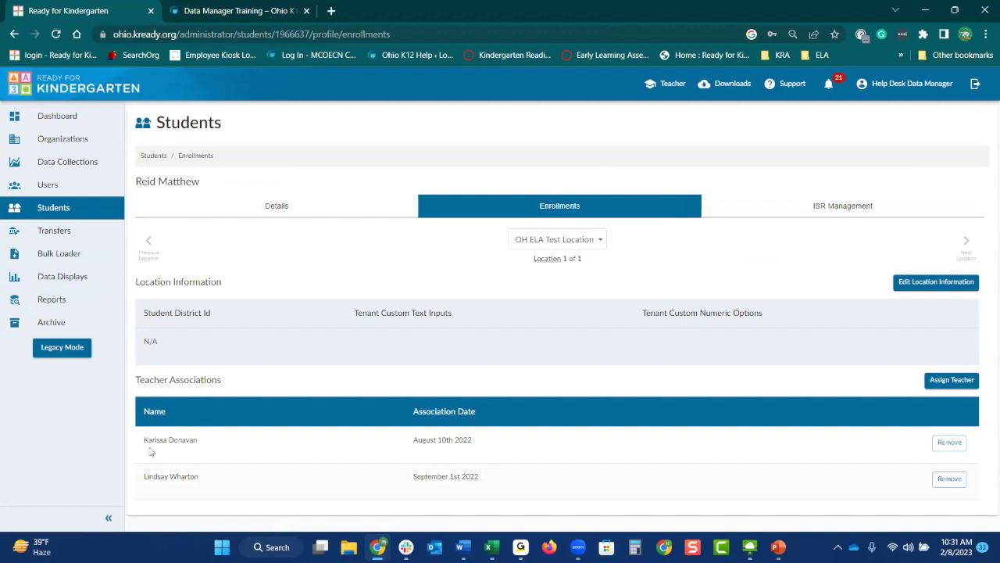
Step: Remove both associated teachers from the enrollment, confirming each removal
left_click_drag(143, 440, 239, 447)
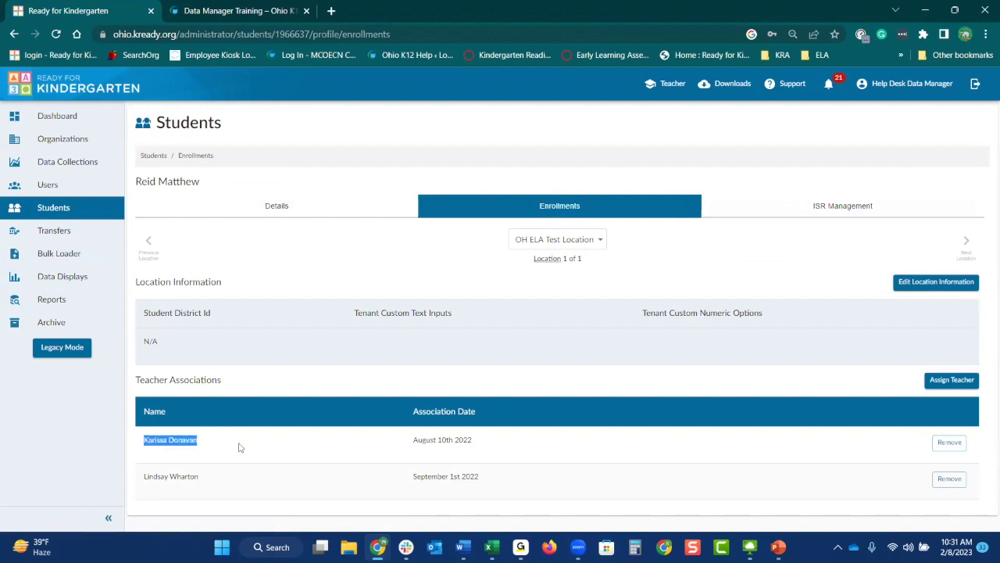
left_click(957, 448)
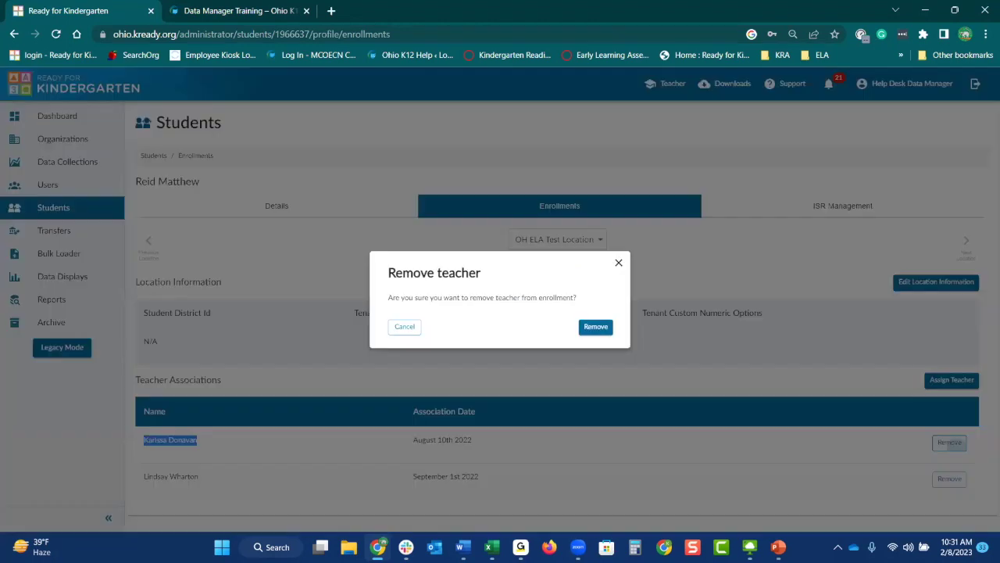
left_click(603, 329)
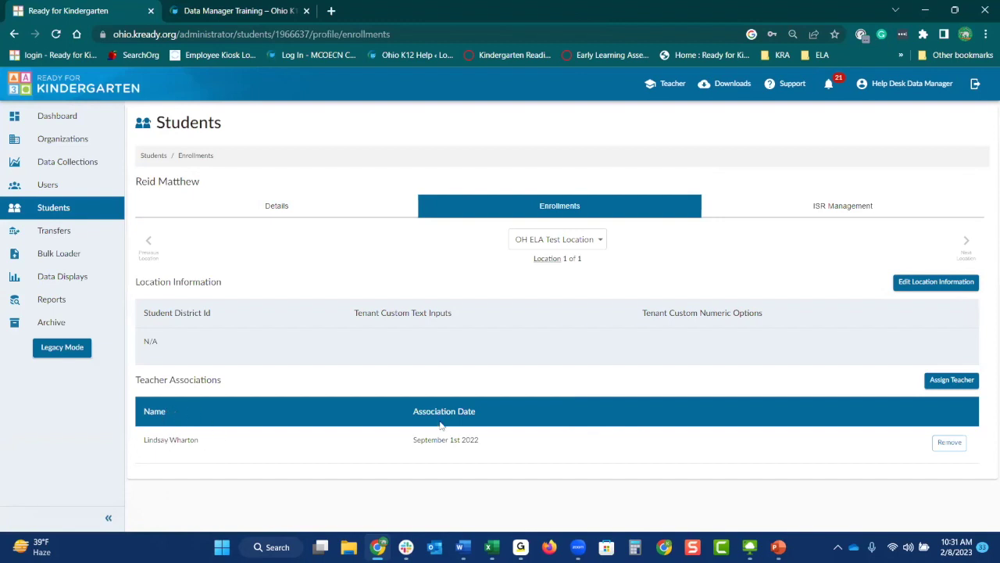
left_click(944, 443)
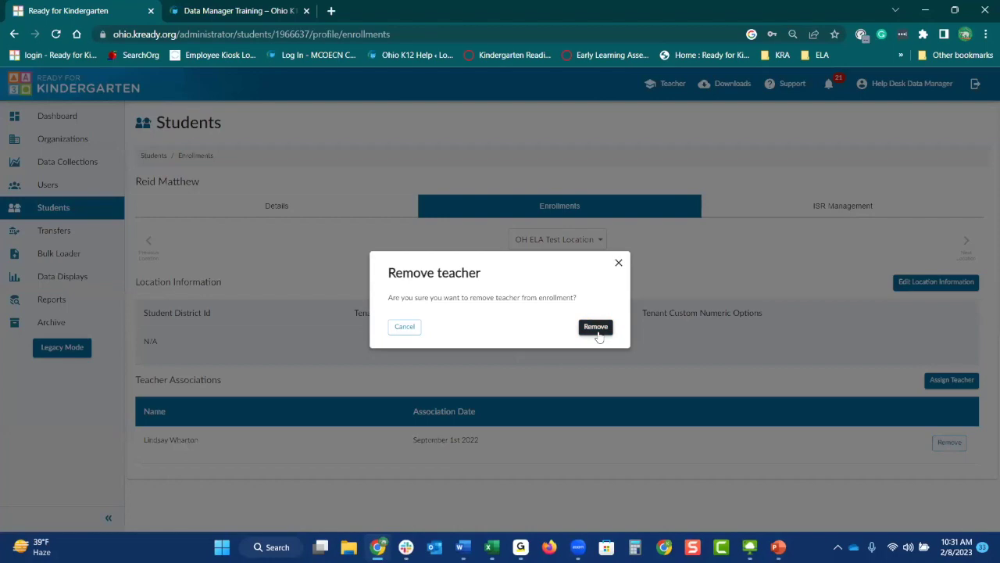
left_click(597, 330)
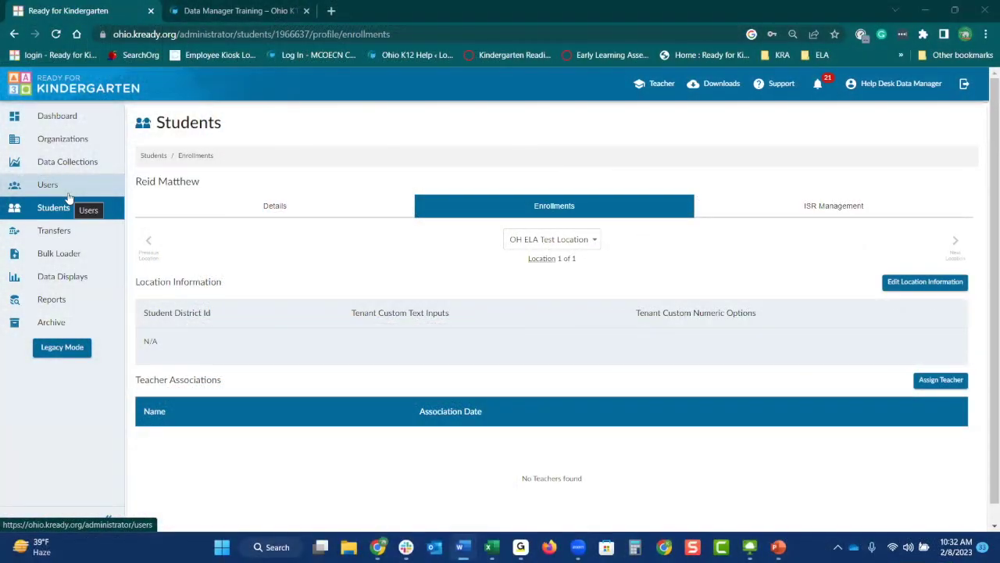
Step: Review the Bulk Loader upload history and the automated bulk uploads
left_click(59, 257)
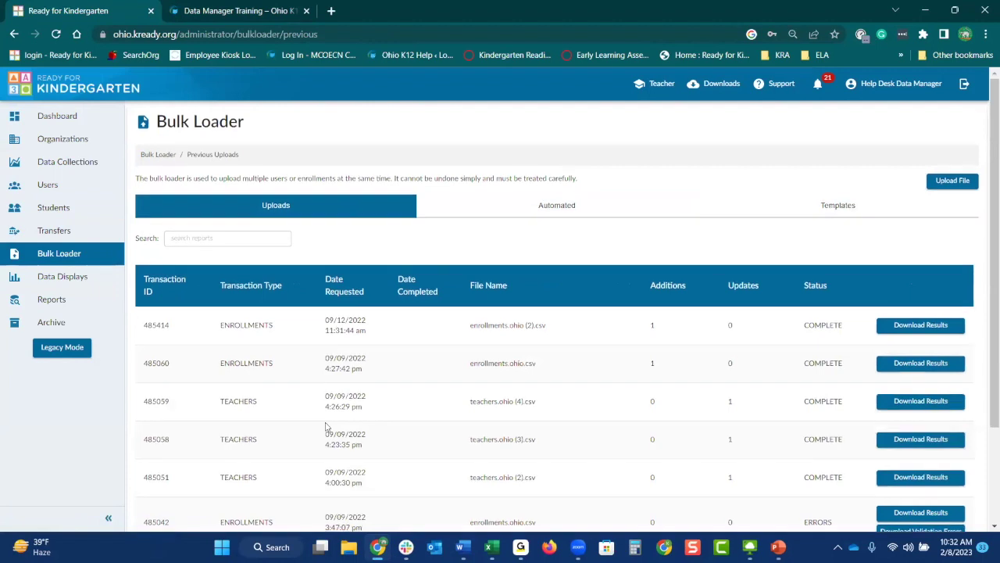
scroll(328, 428, "down", 2)
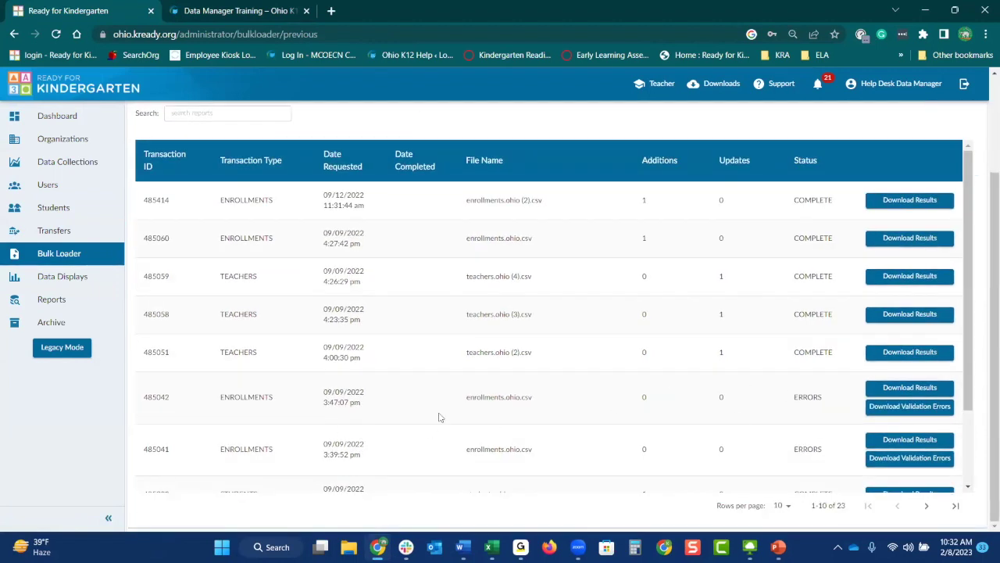
scroll(782, 420, "down", 1)
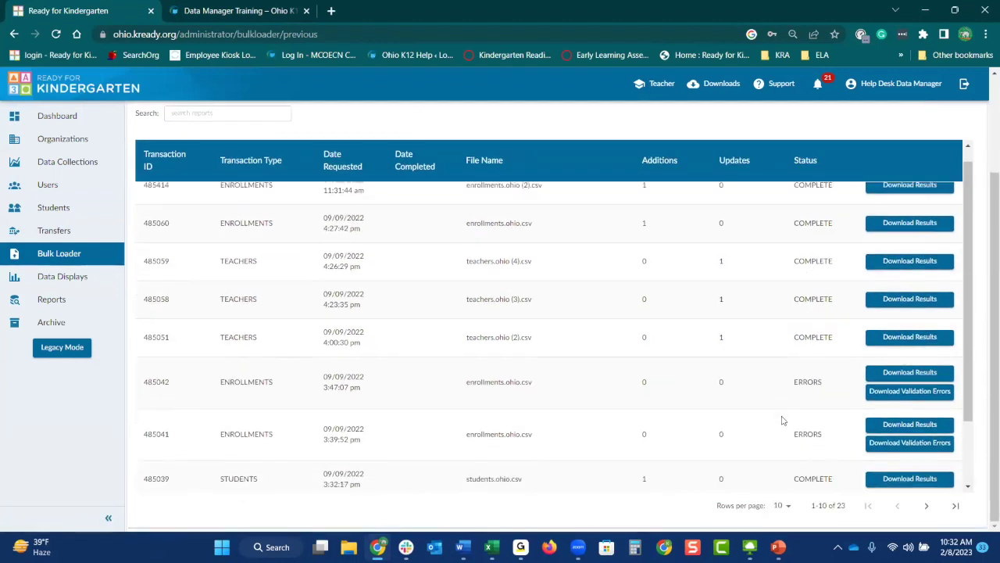
scroll(697, 403, "up", 3)
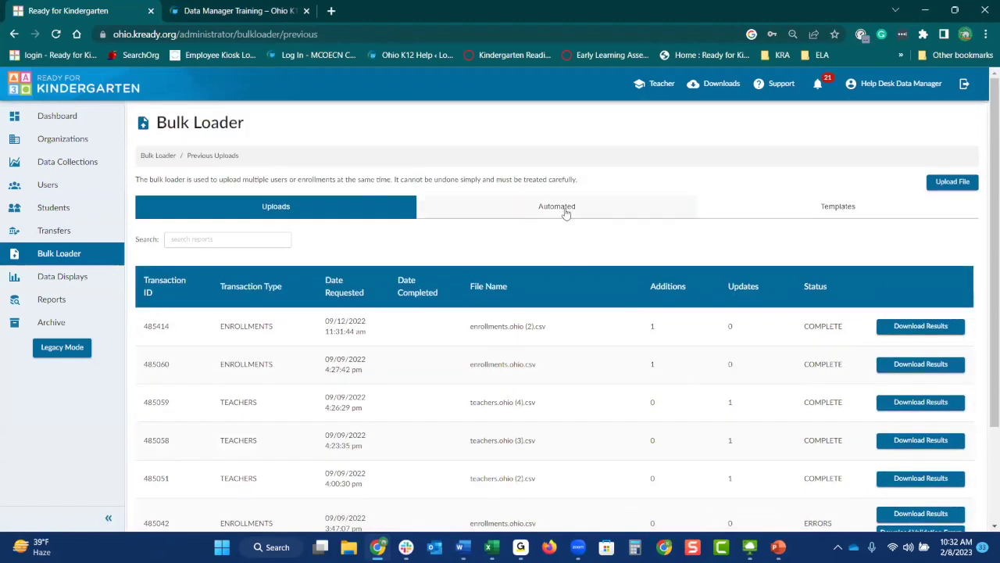
left_click(564, 210)
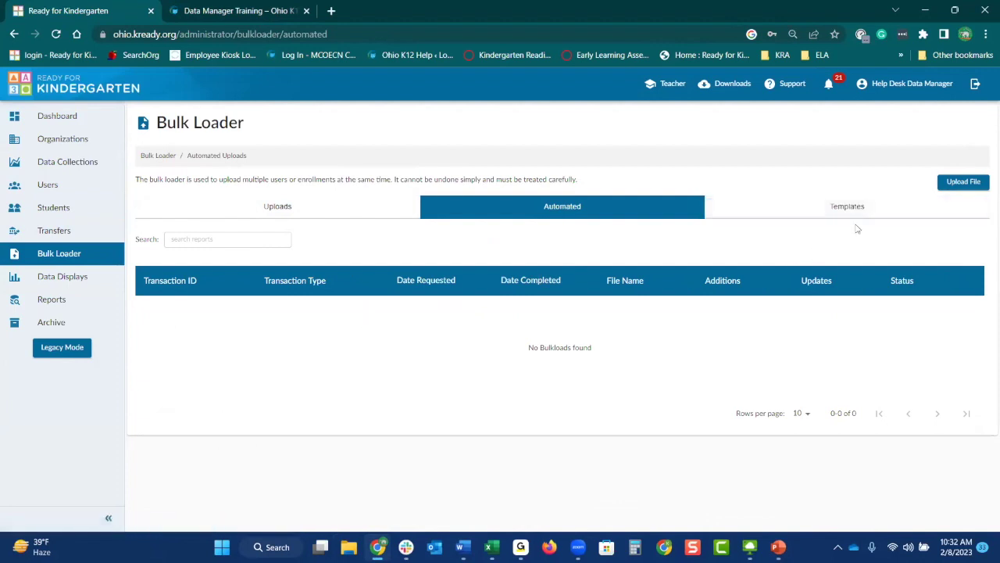
left_click(266, 217)
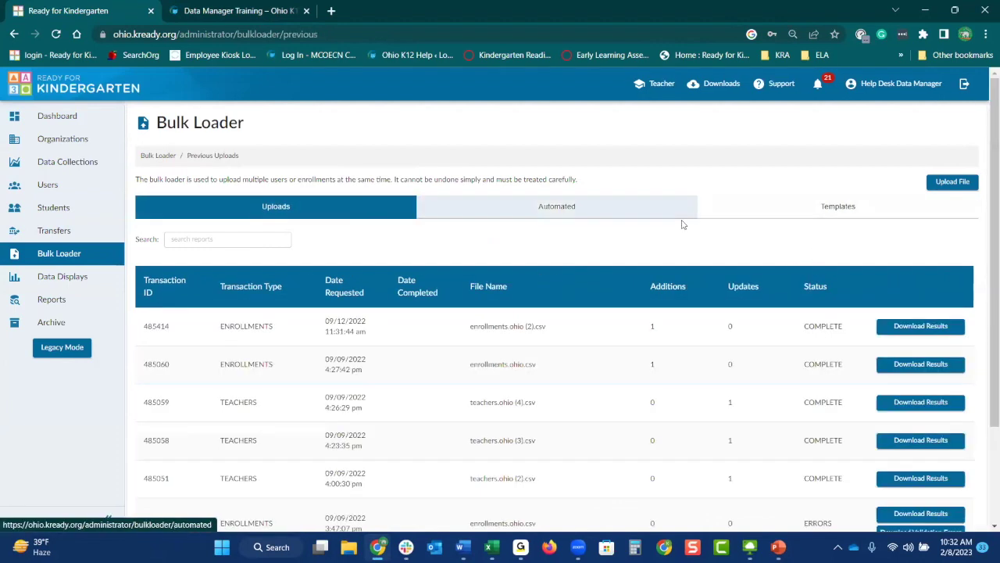
Step: Download the Teachers all-fields CSV template and open it in Excel
left_click(833, 213)
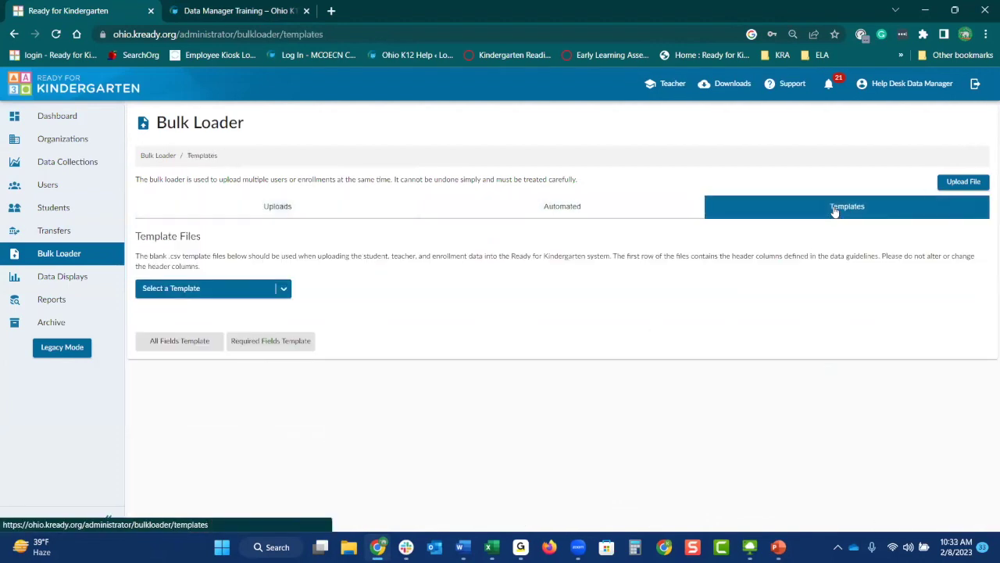
left_click(286, 291)
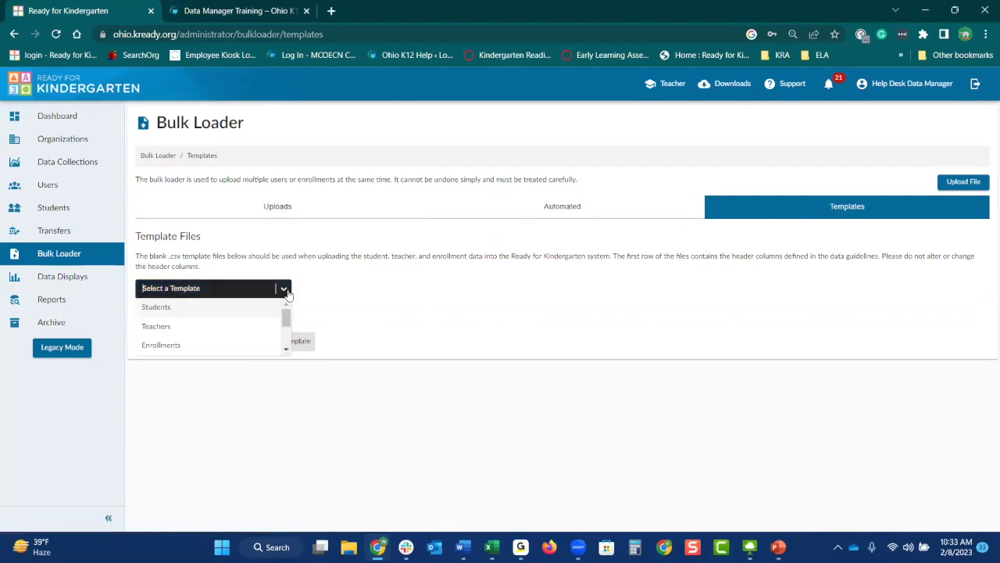
left_click(218, 326)
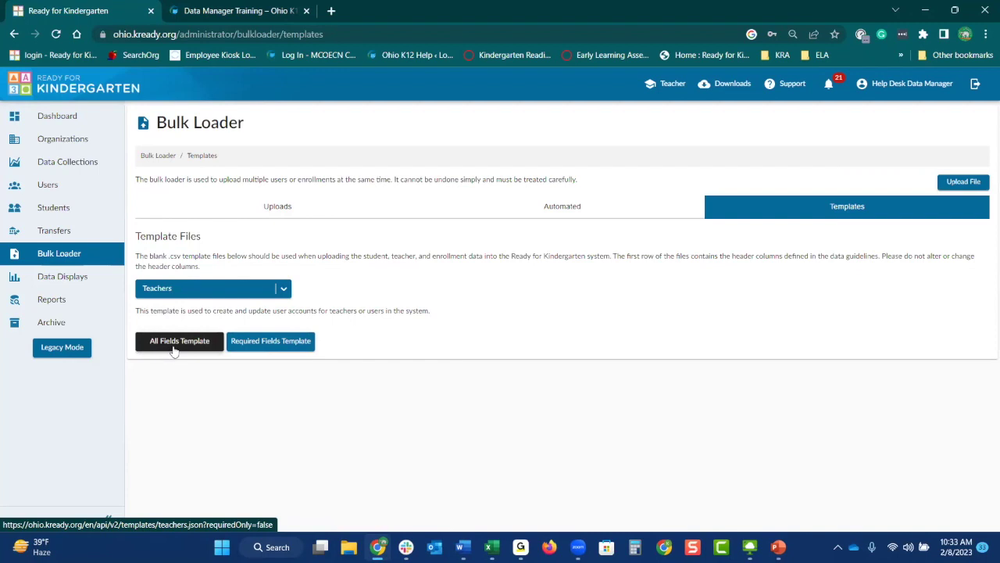
left_click(173, 351)
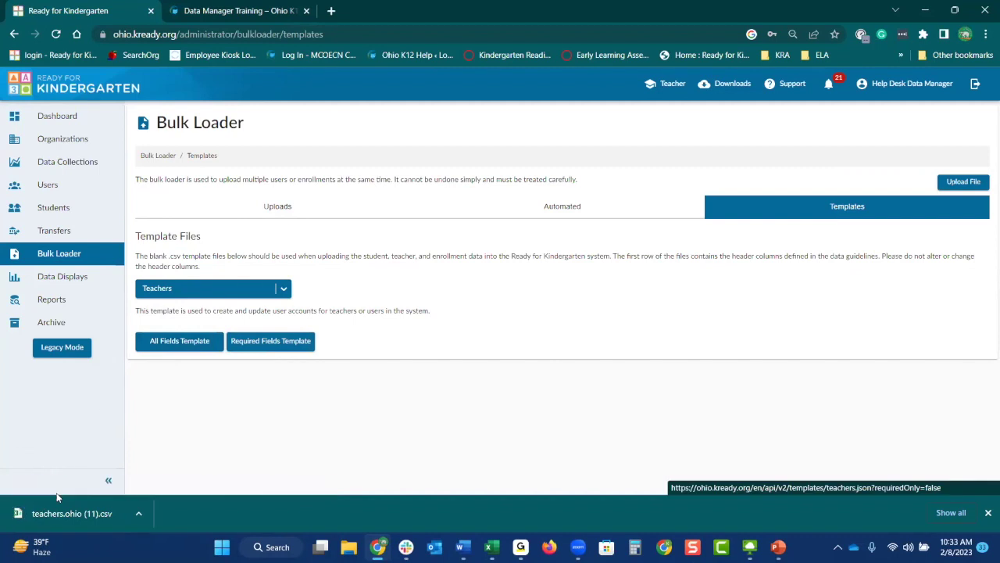
left_click(53, 514)
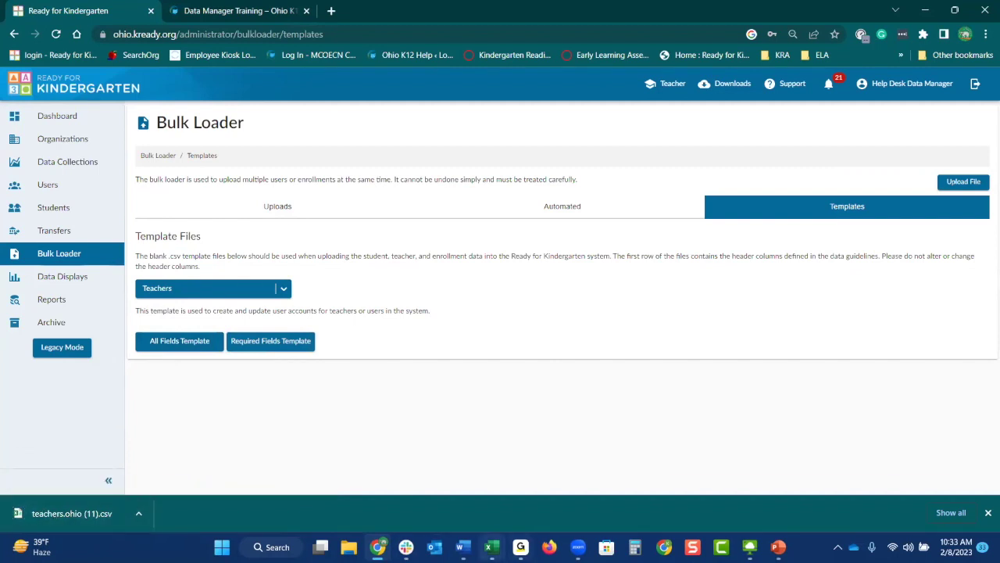
mouse_move(491, 547)
left_click(387, 491)
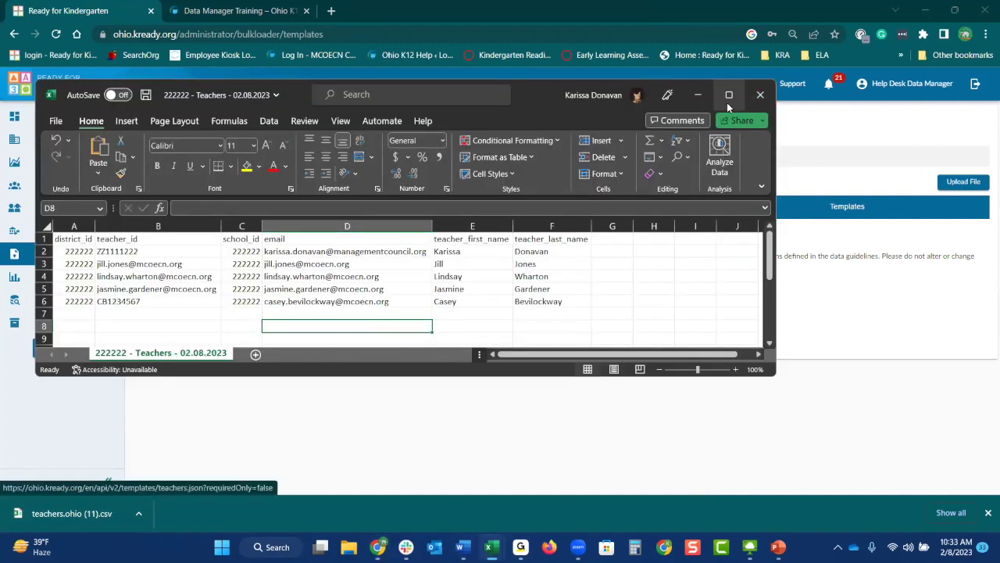
Step: Maximize the Teachers spreadsheet window and zoom the sheet to 120%
double_click(727, 102)
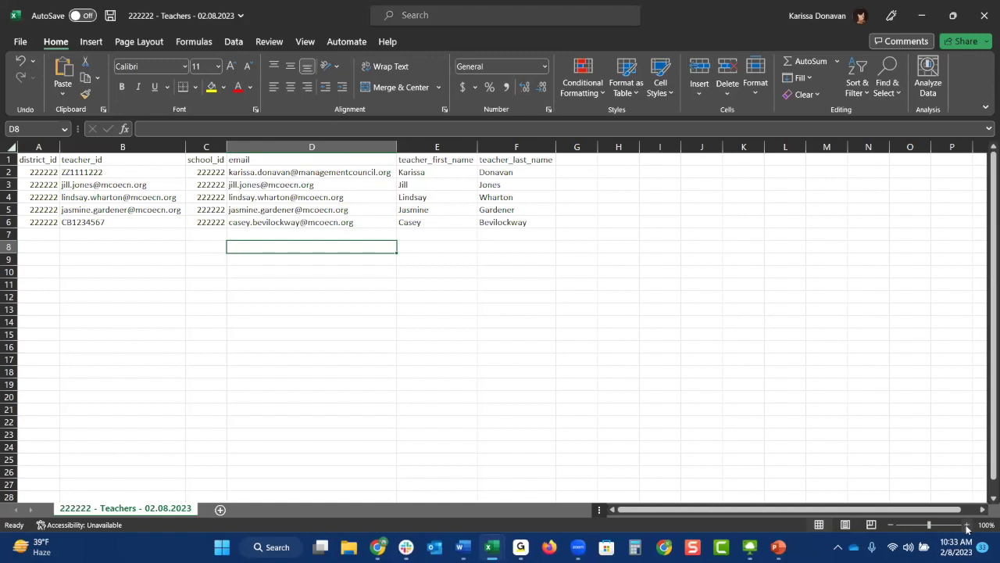
left_click(966, 524)
left_click(967, 524)
left_click(432, 359)
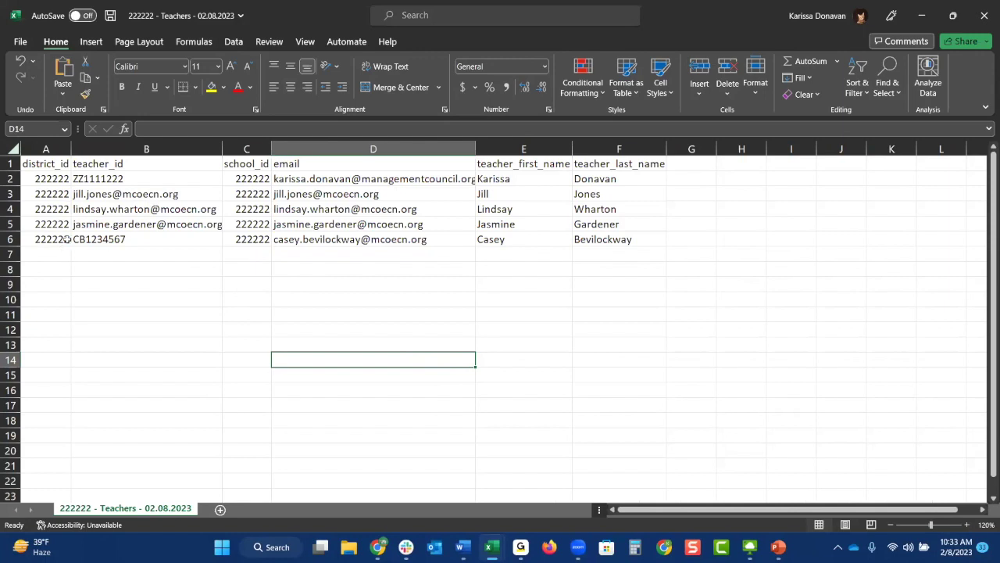
Step: Enter test district ID 011111 in A7, see it stored as 11111, and select column A
left_click(52, 258)
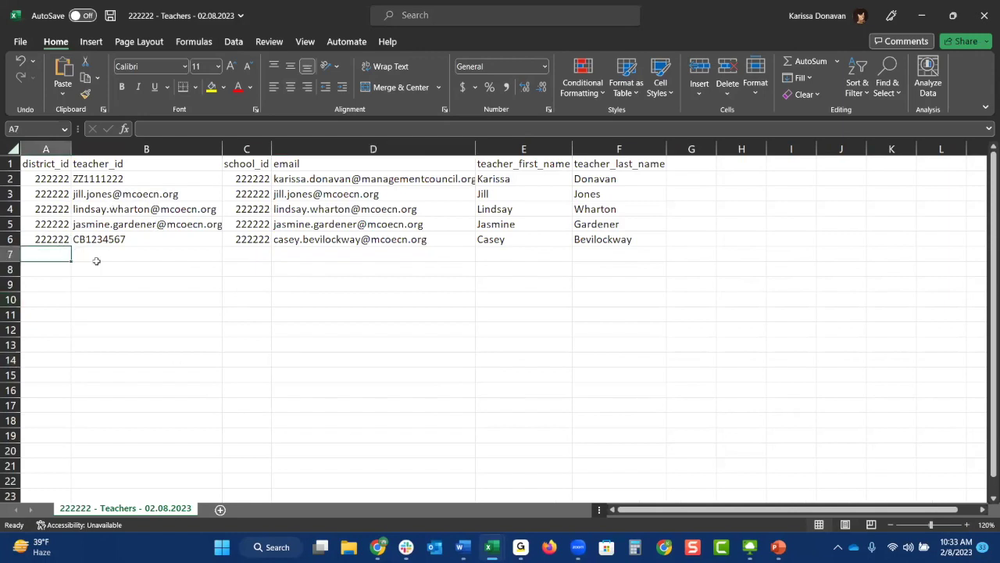
type("0111")
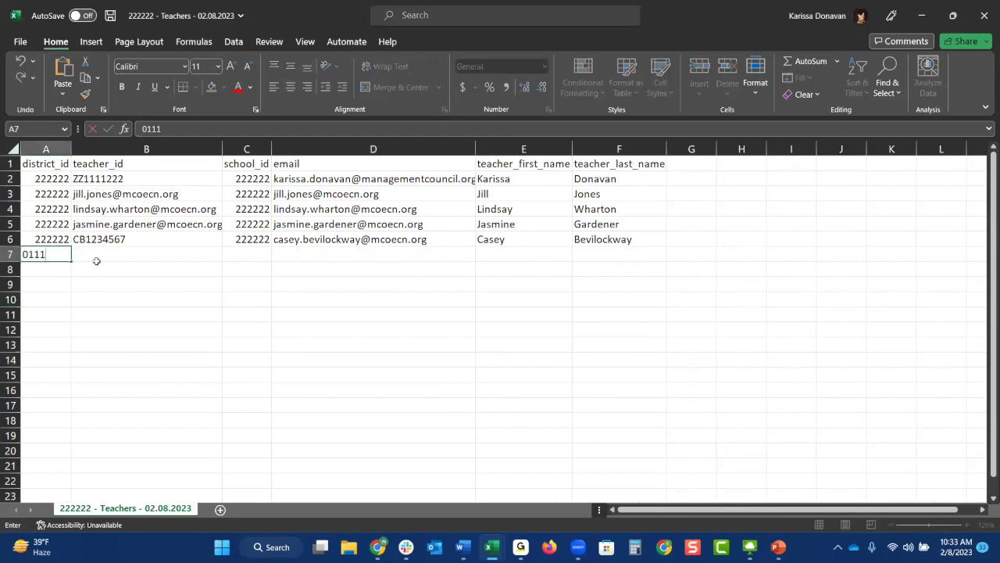
type("11")
key("Return")
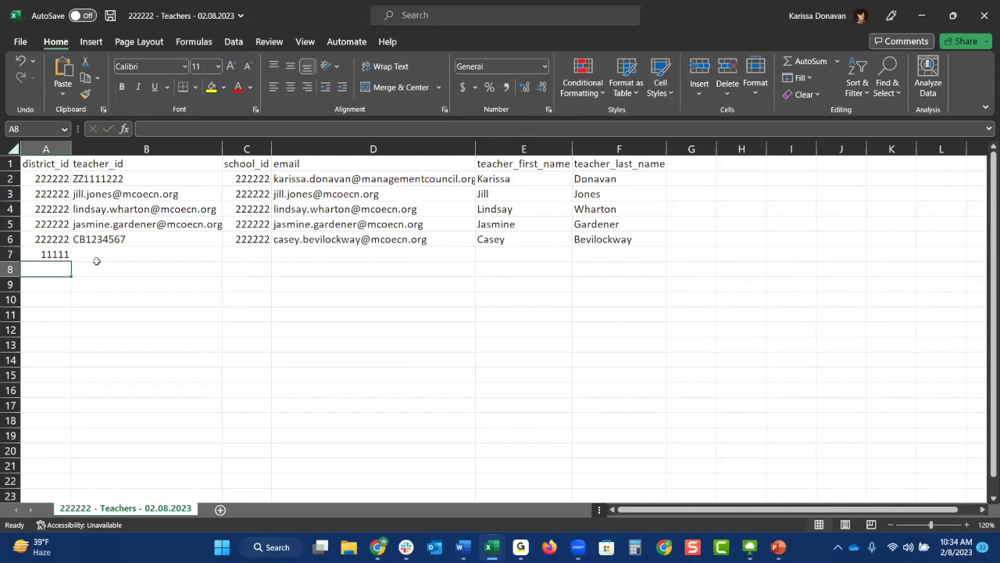
key("Up")
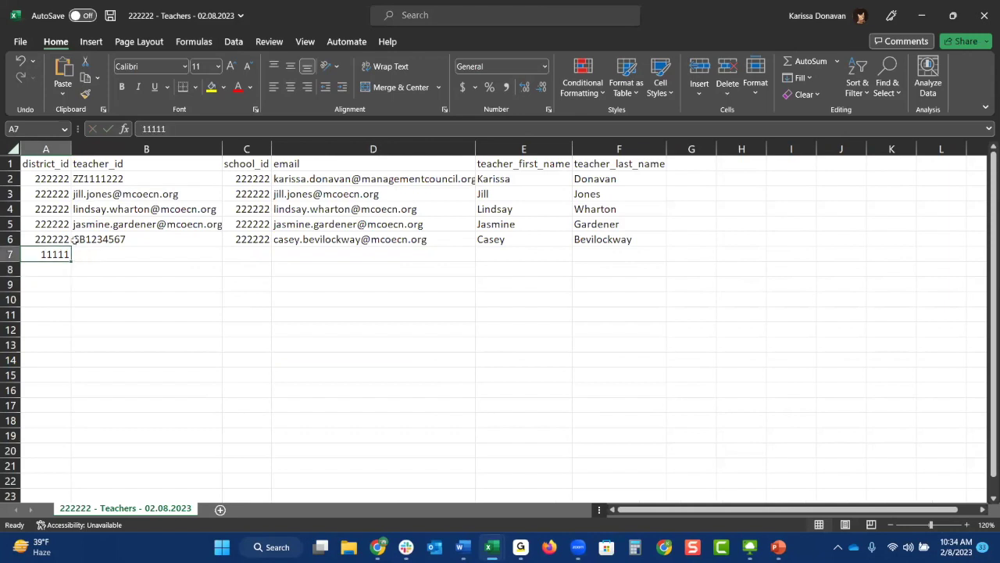
left_click(47, 149)
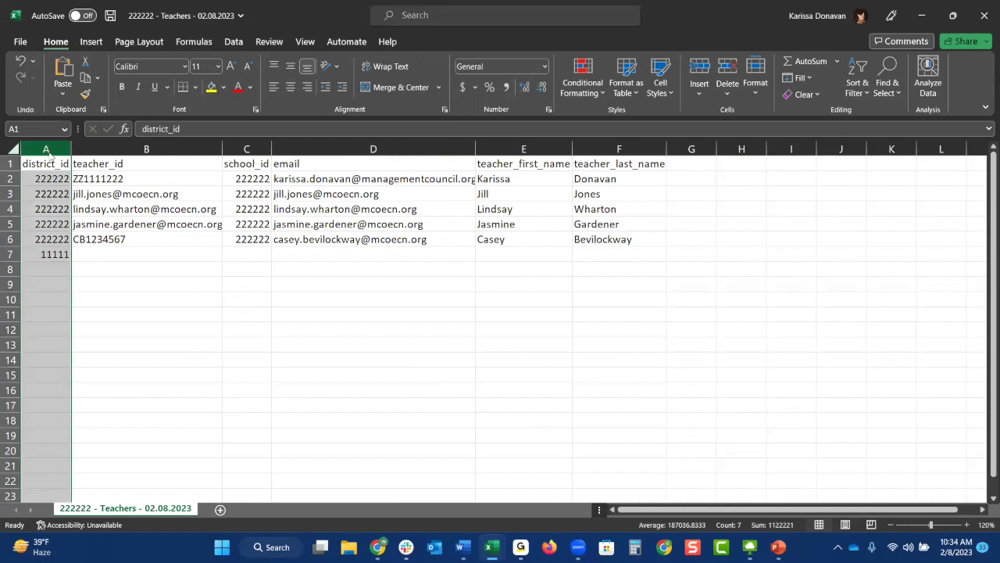
Step: Give column A the 000000 custom number format and check A7 shows 011111
right_click(46, 149)
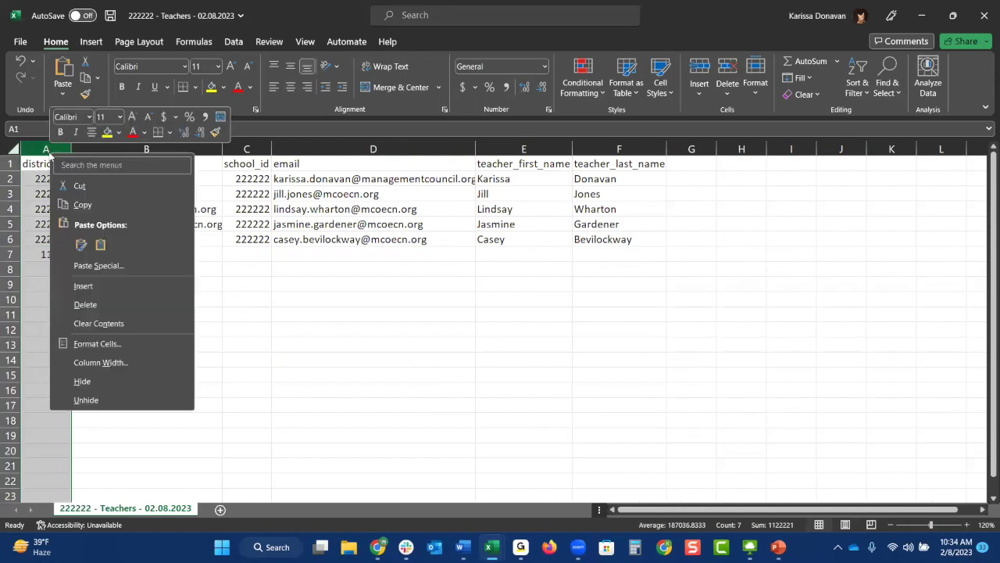
left_click(124, 344)
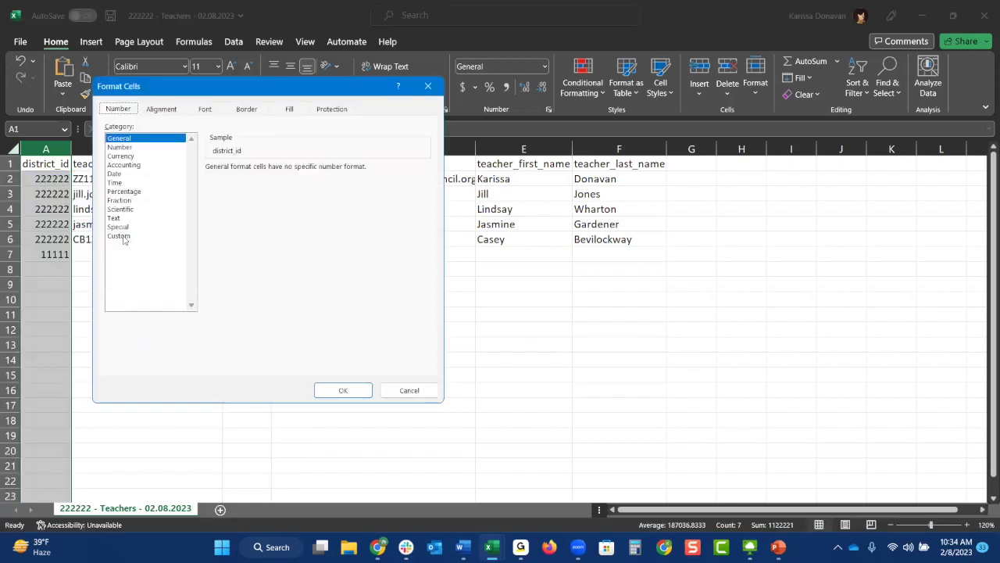
left_click(124, 237)
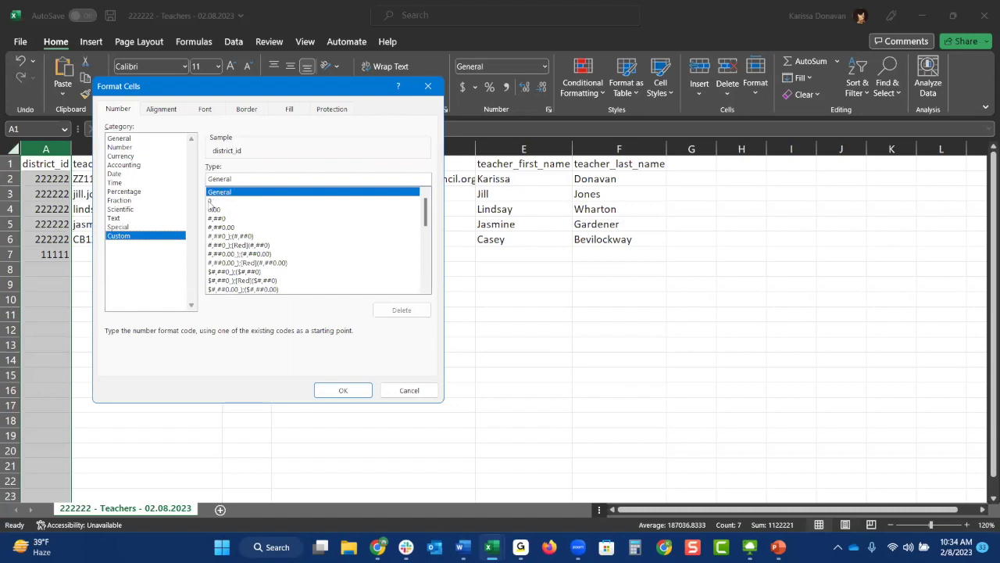
left_click(210, 202)
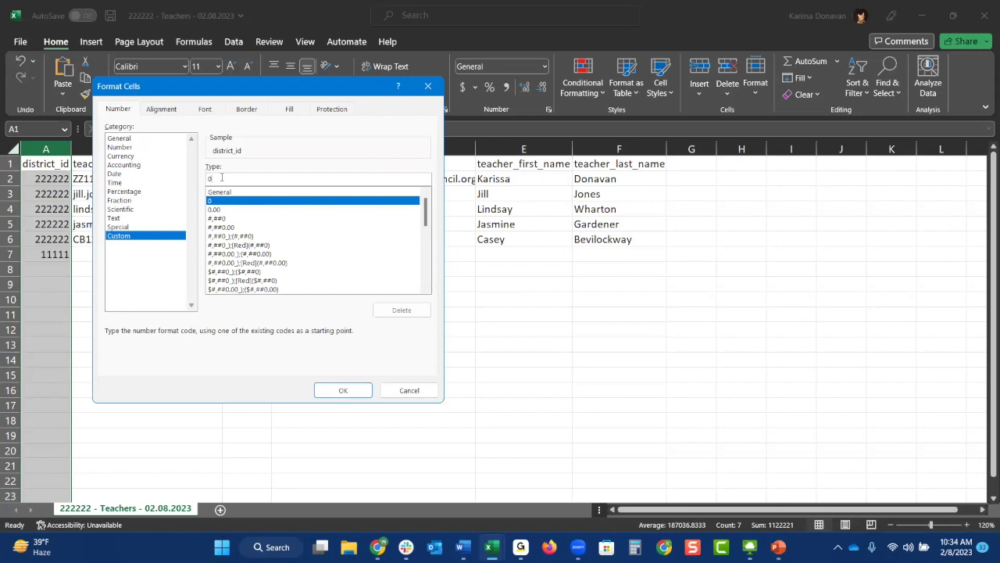
type("00000")
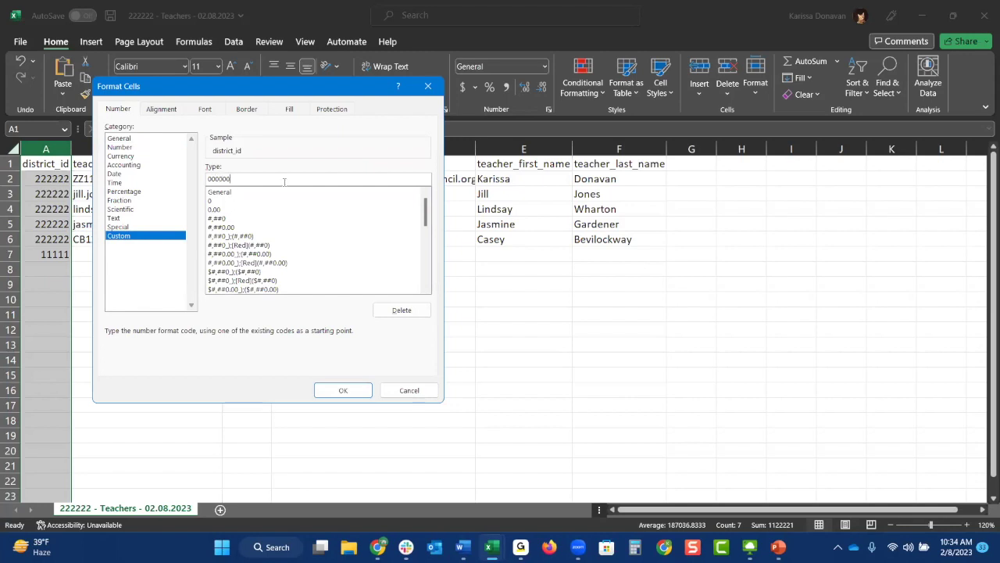
left_click(348, 389)
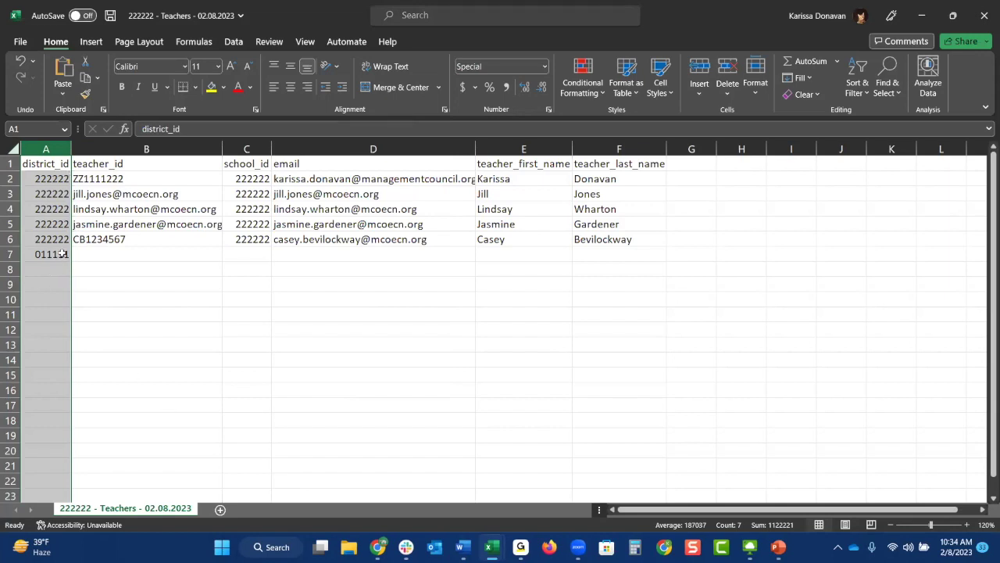
left_click(62, 254)
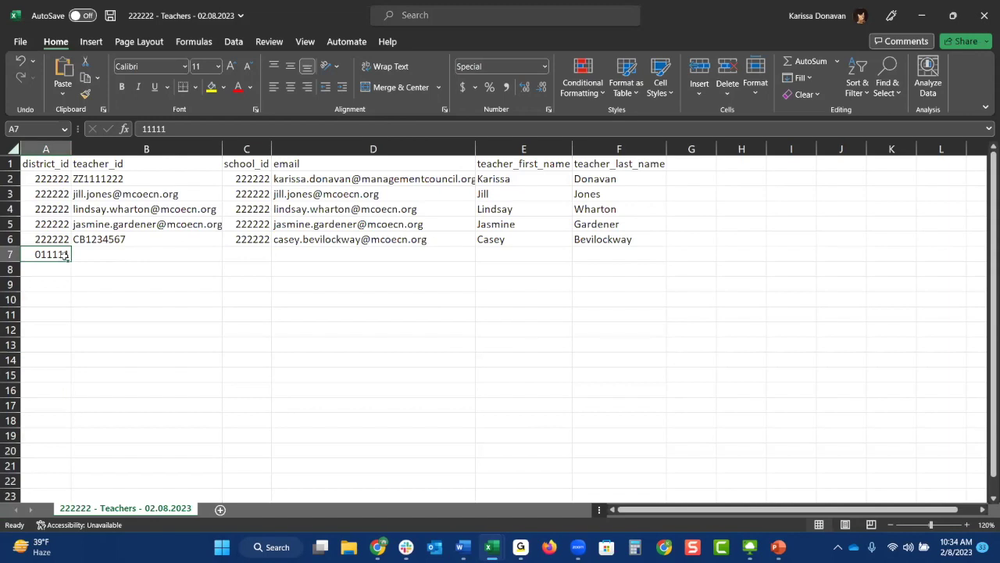
Step: Inspect the school_id column's number format and cancel without changes
left_click(66, 147)
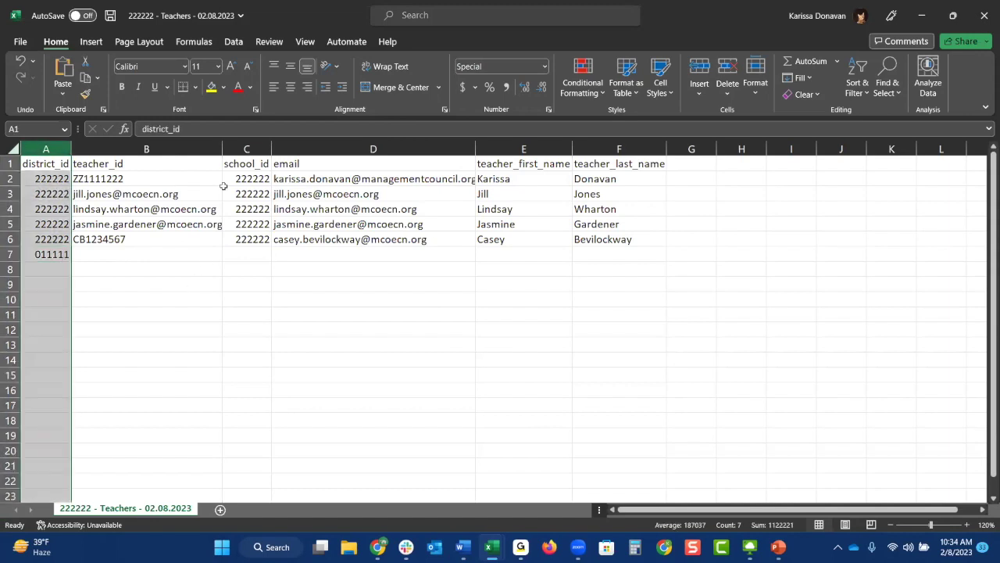
left_click(249, 148)
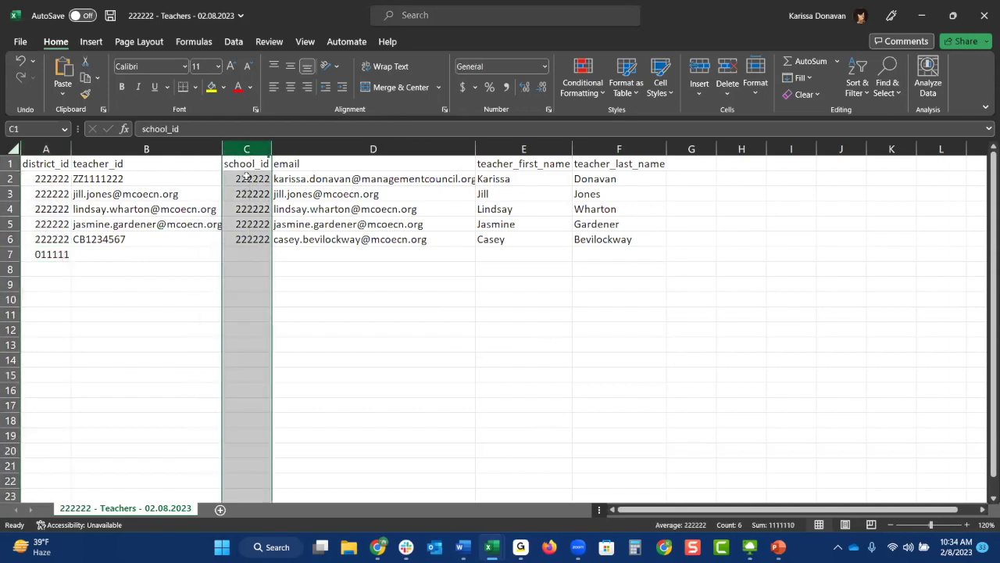
right_click(259, 156)
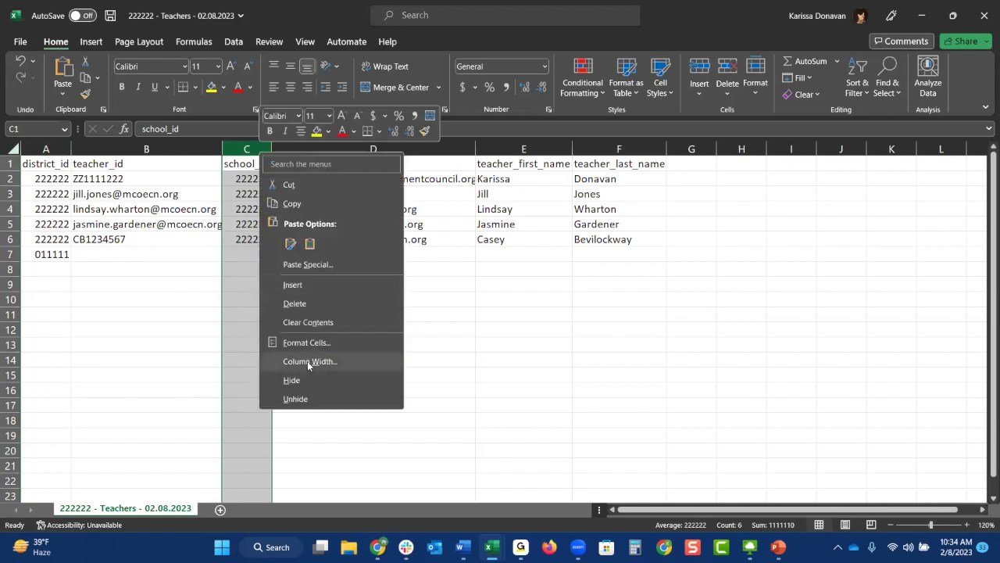
left_click(321, 342)
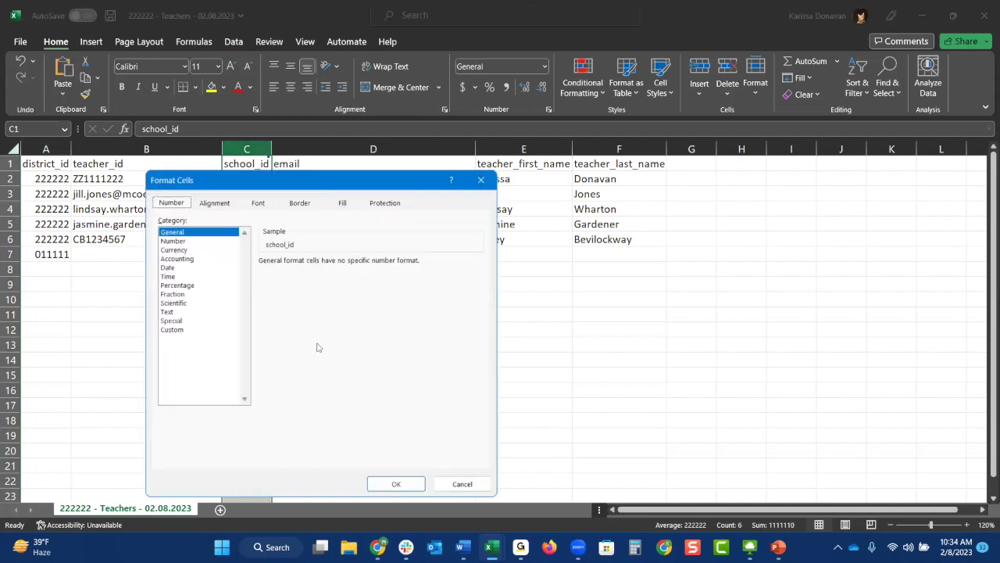
left_click(184, 331)
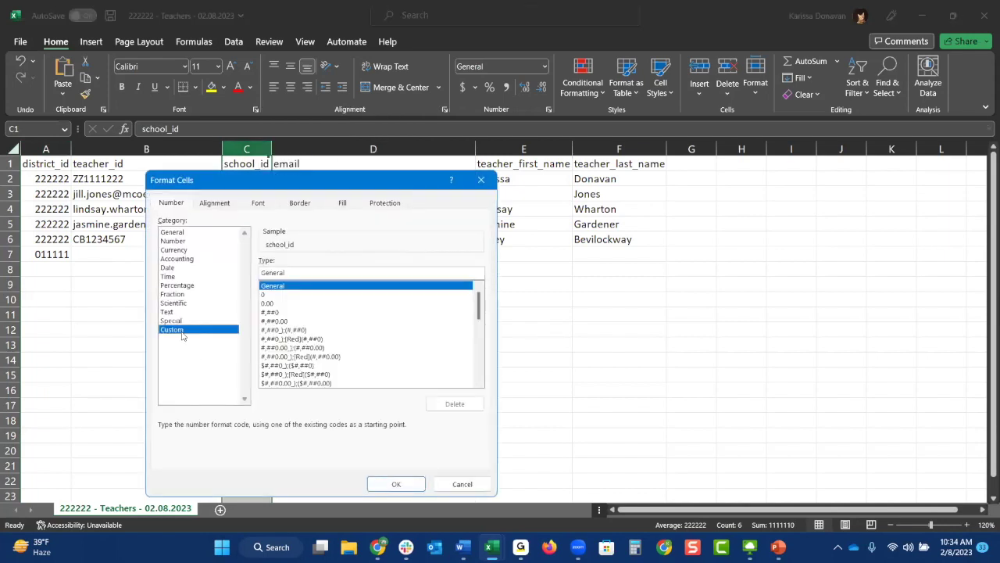
left_click(270, 294)
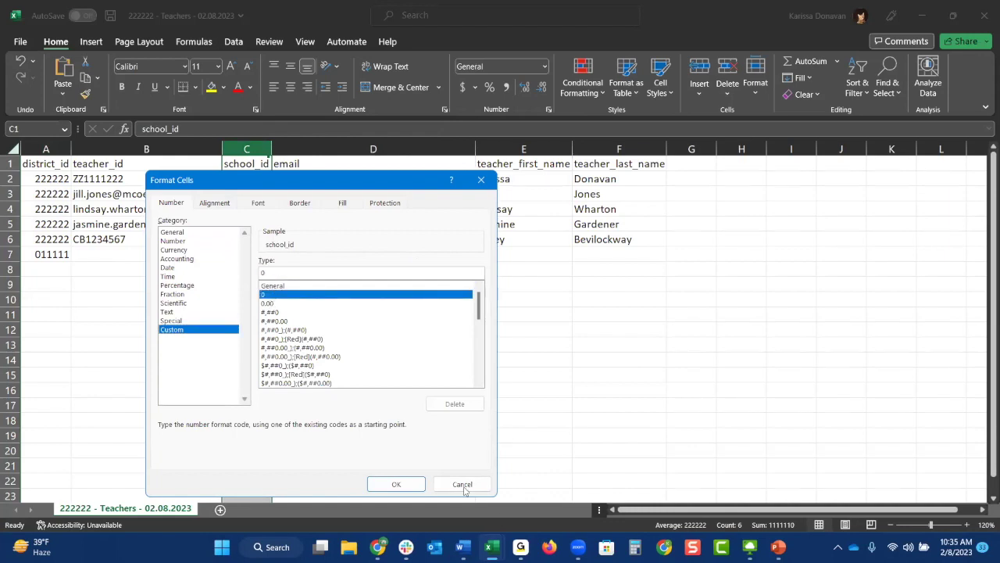
left_click(396, 484)
Step: Clear the test value from A7 and save the Teachers workbook
left_click(52, 255)
key("Delete")
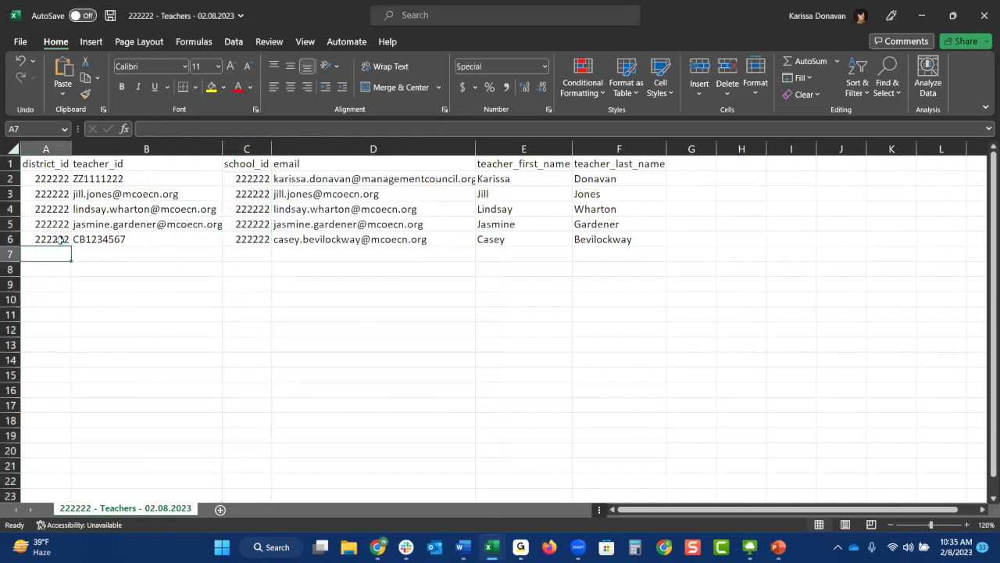
left_click(160, 298)
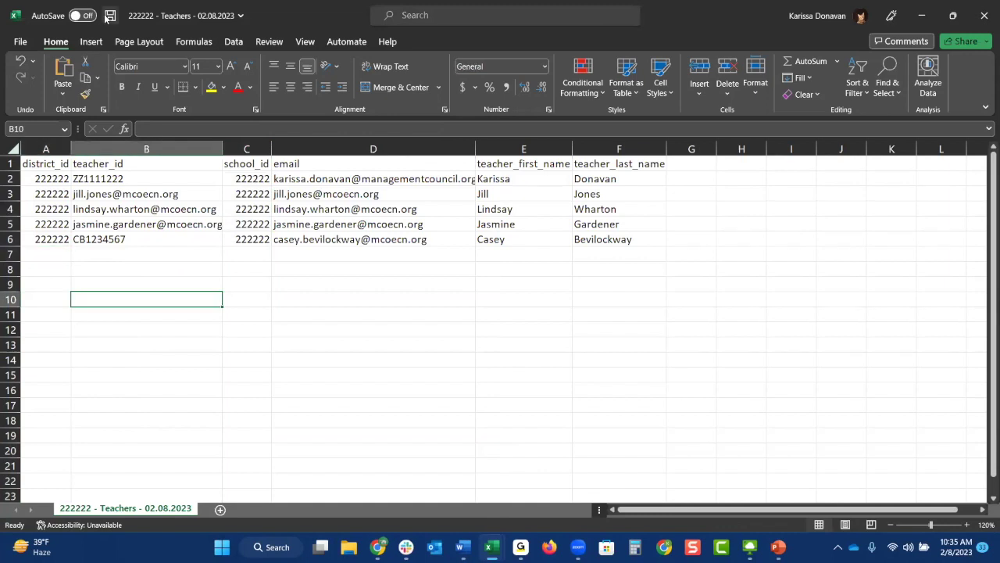
left_click(110, 12)
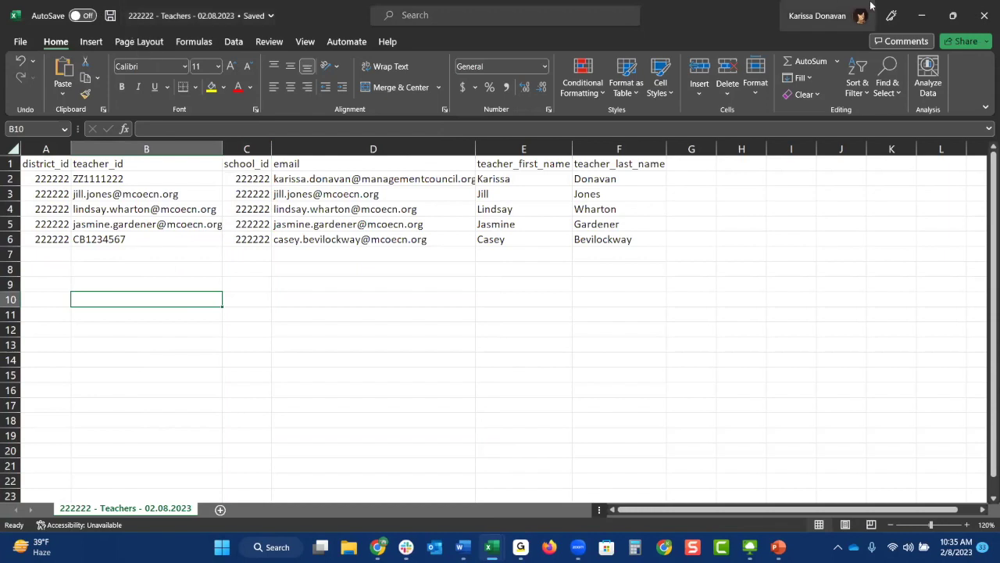
Step: Return to the browser and start a Teachers-type upload in the Bulk Loader
left_click(920, 15)
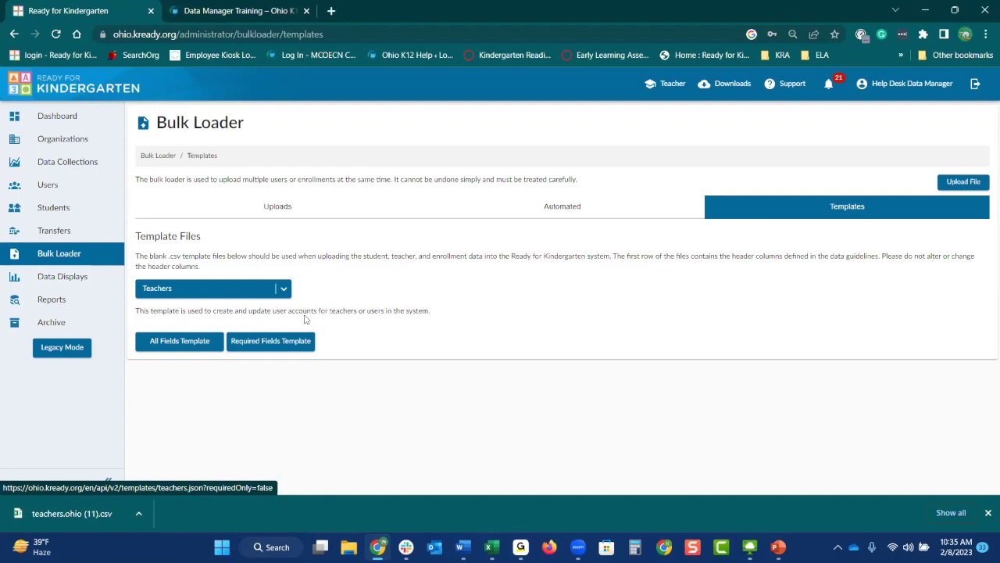
left_click(963, 182)
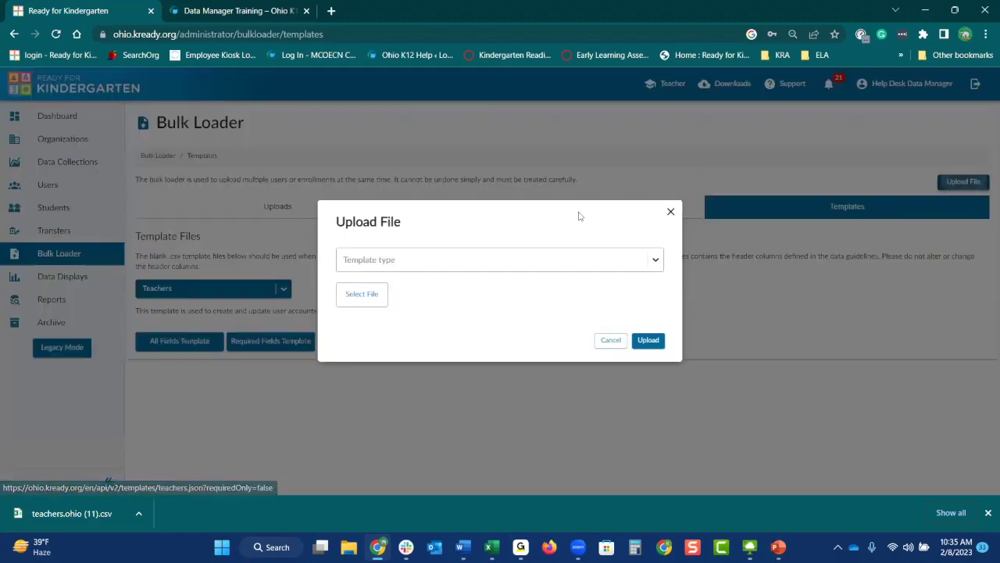
left_click(654, 261)
left_click(377, 305)
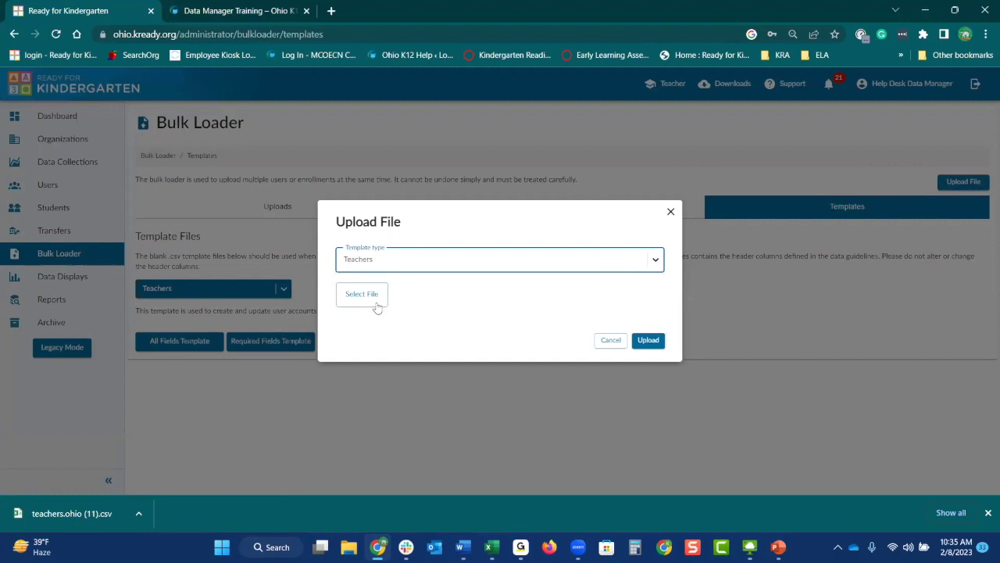
Step: Upload '222222 - Teachers - 02.08.2023.csv' from Desktop > All Folders > Training and view Uploads
left_click(364, 294)
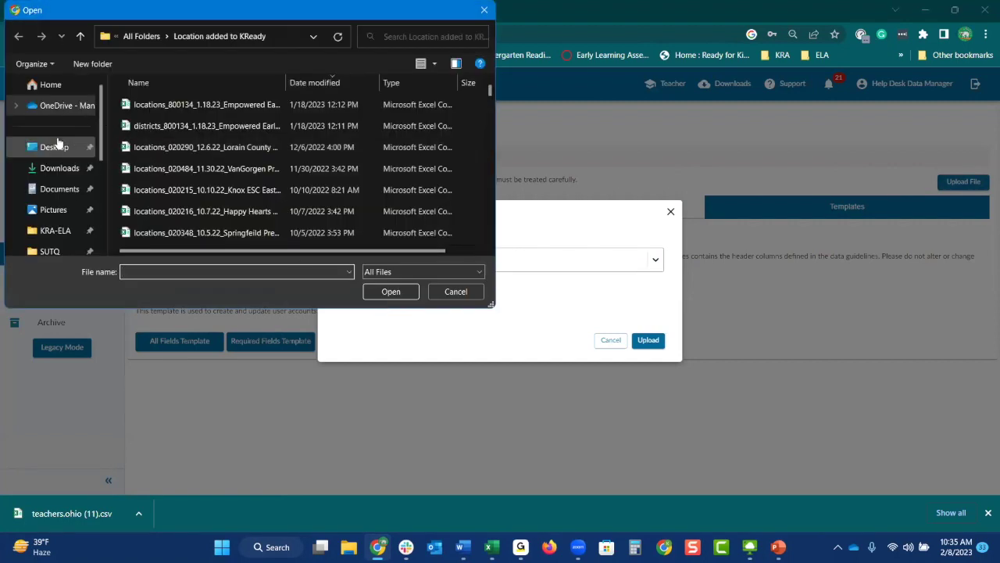
left_click(57, 144)
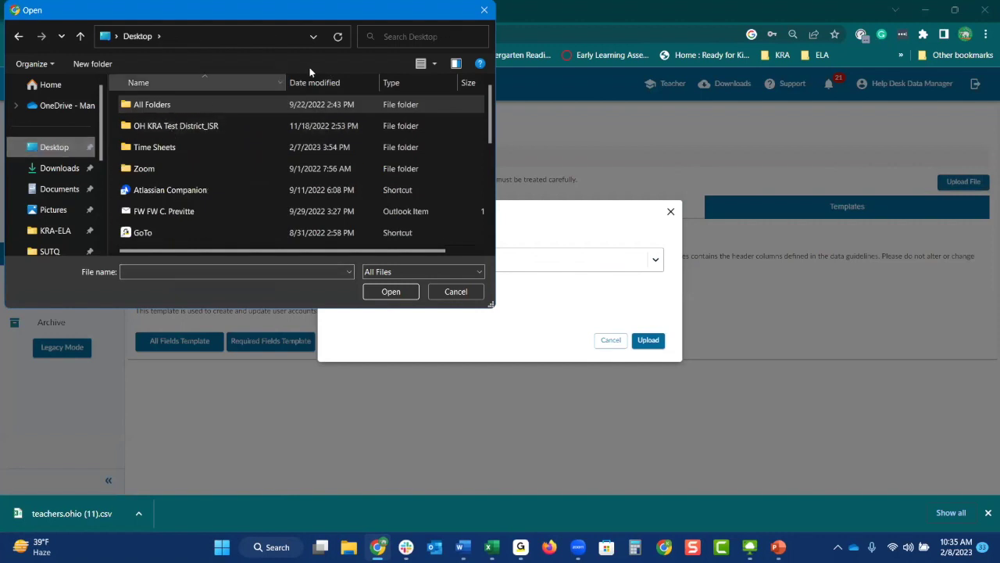
scroll(201, 175, "down", 10)
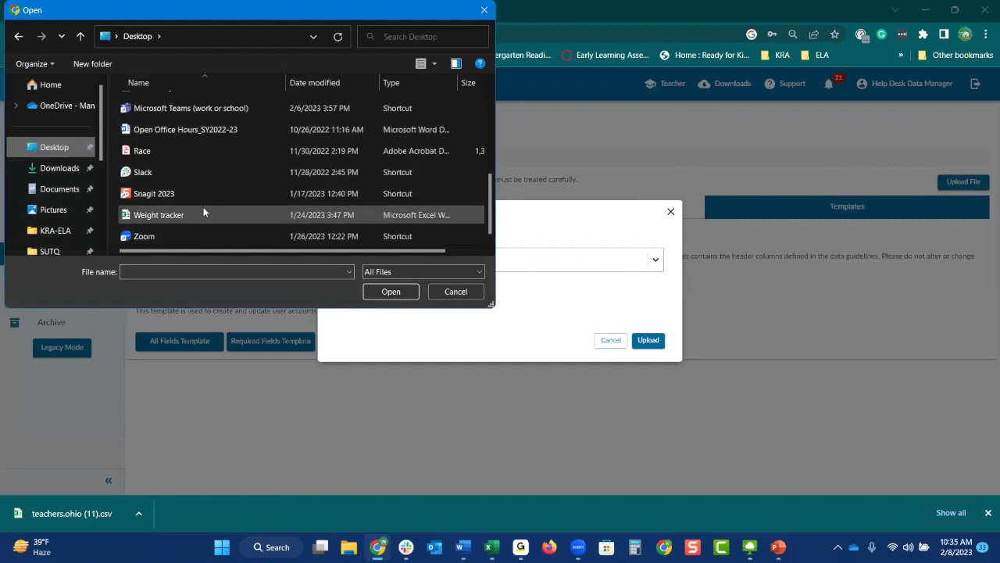
scroll(234, 163, "up", 10)
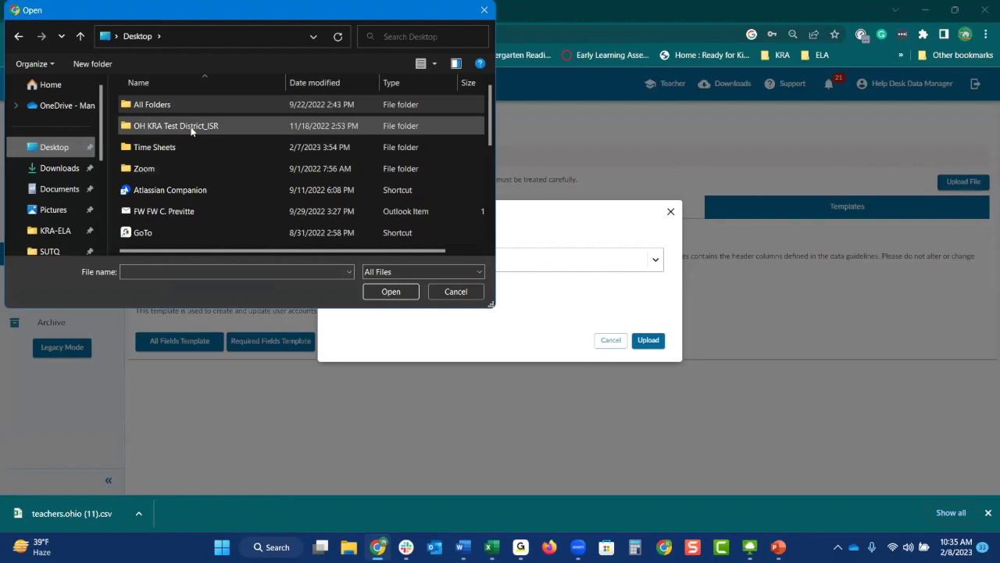
double_click(167, 106)
scroll(179, 152, "down", 5)
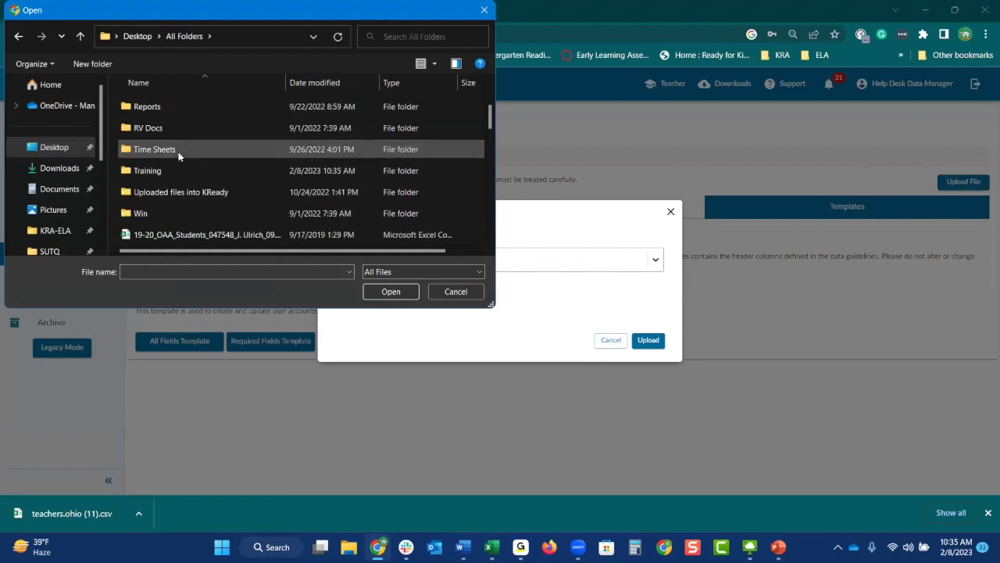
scroll(180, 153, "up", 2)
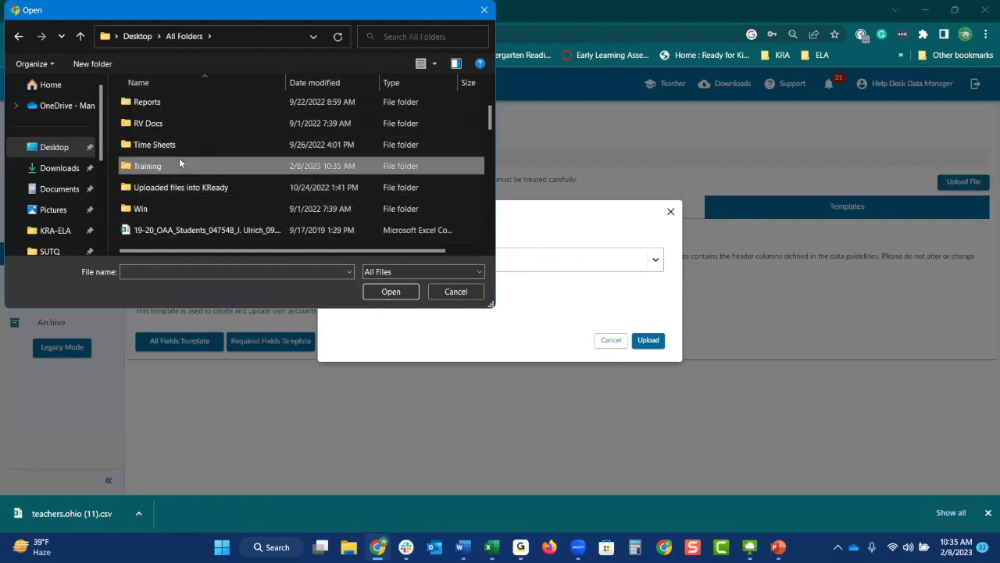
double_click(179, 163)
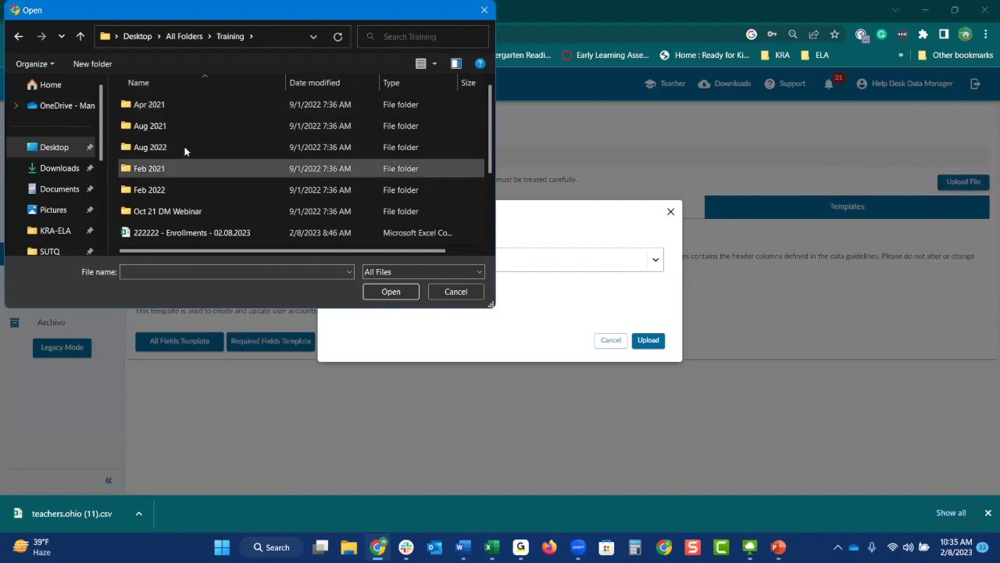
scroll(191, 176, "down", 1)
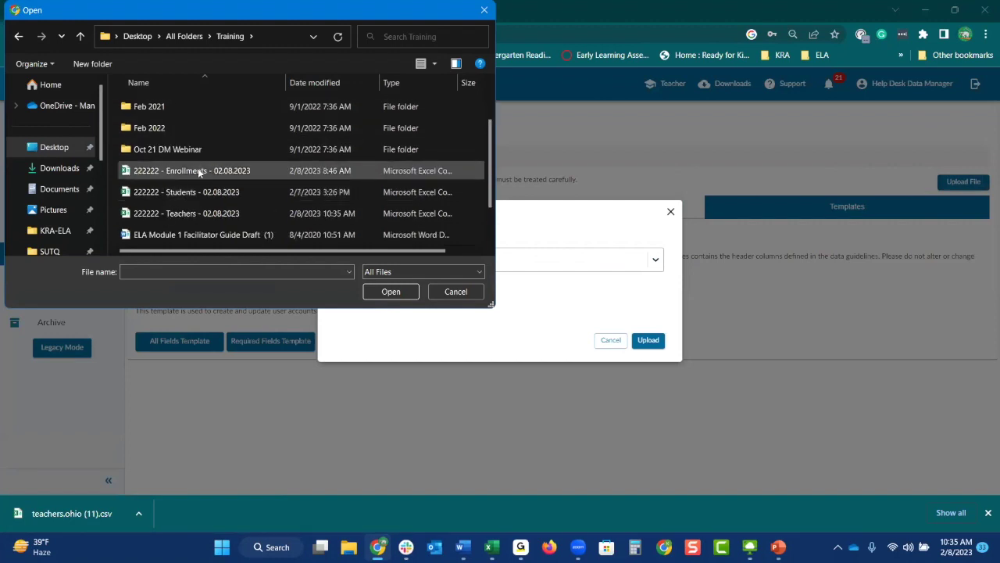
double_click(182, 214)
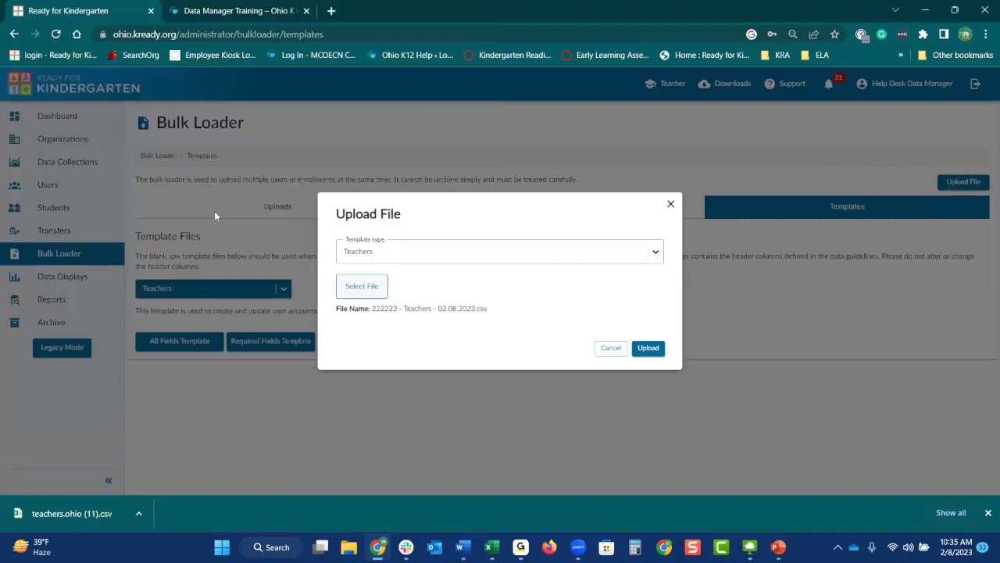
left_click(648, 348)
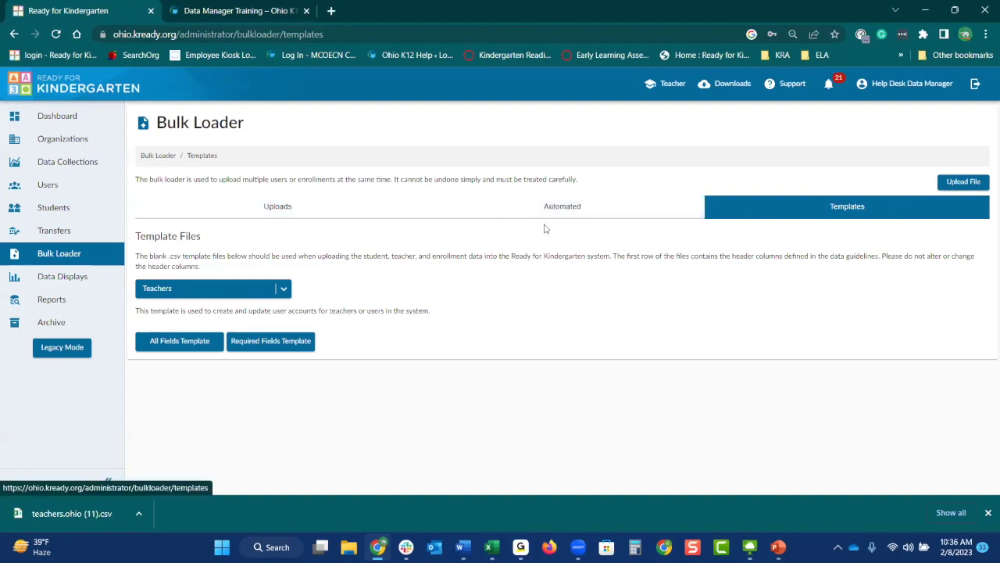
left_click(289, 207)
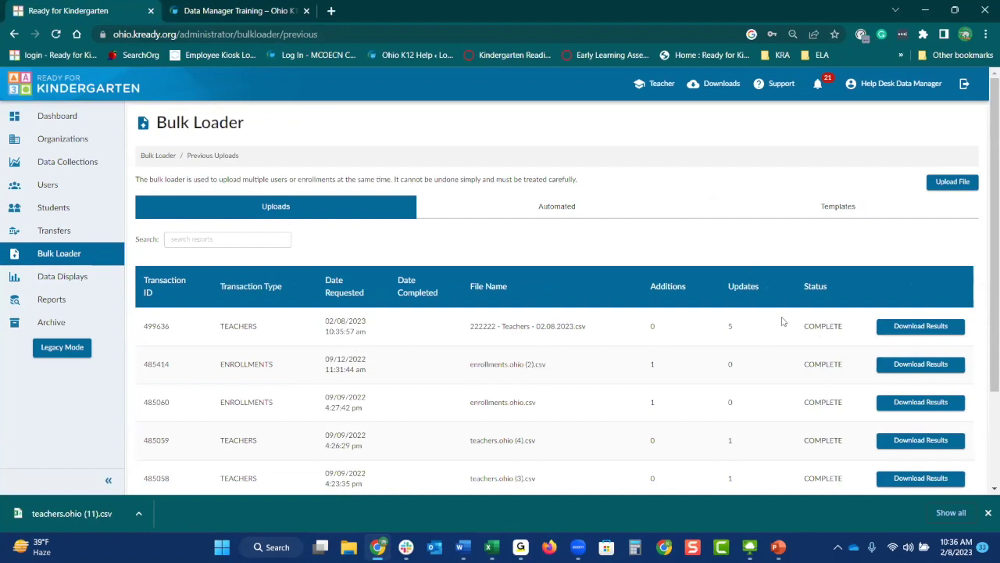
Step: Bring the Teachers workbook to the front and close Excel
left_click(493, 547)
left_click(400, 481)
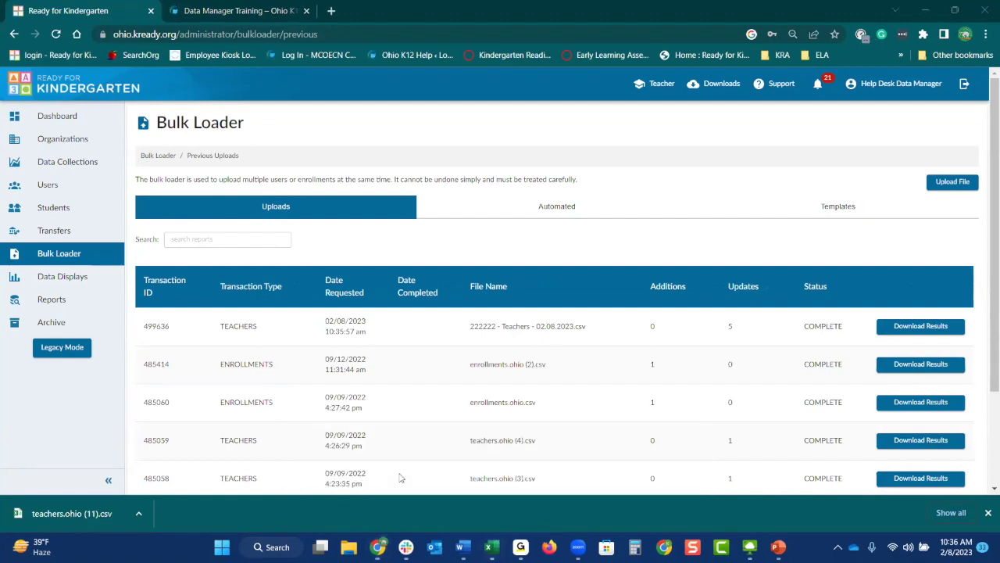
left_click(675, 285)
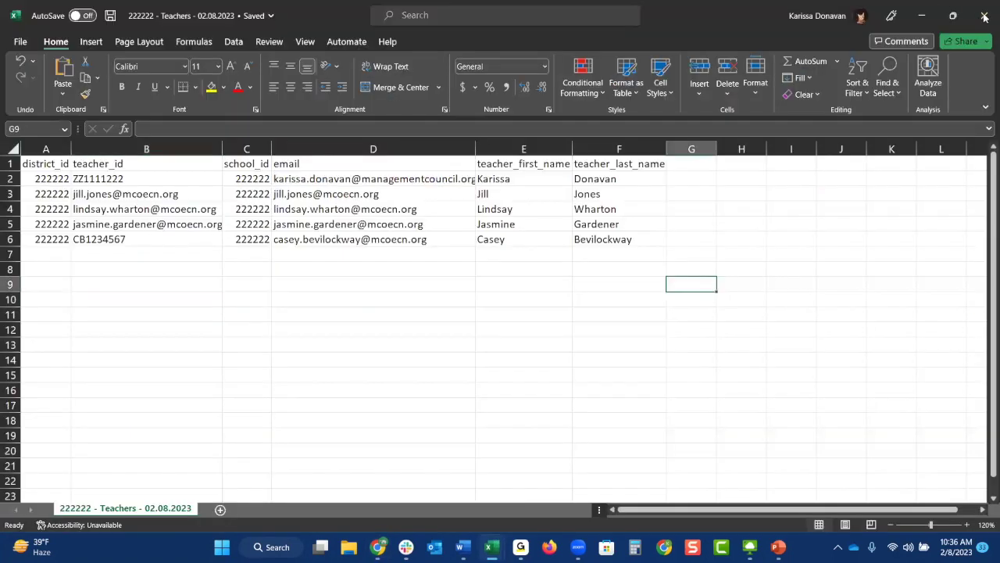
left_click(984, 16)
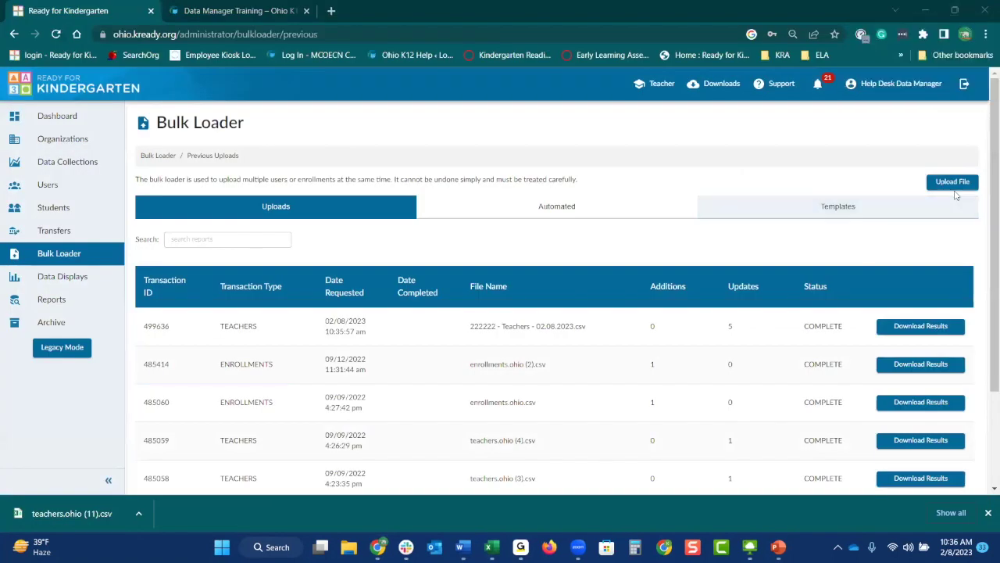
Step: Download the Students all-fields template and open the Students workbook full-screen in Excel
left_click(854, 215)
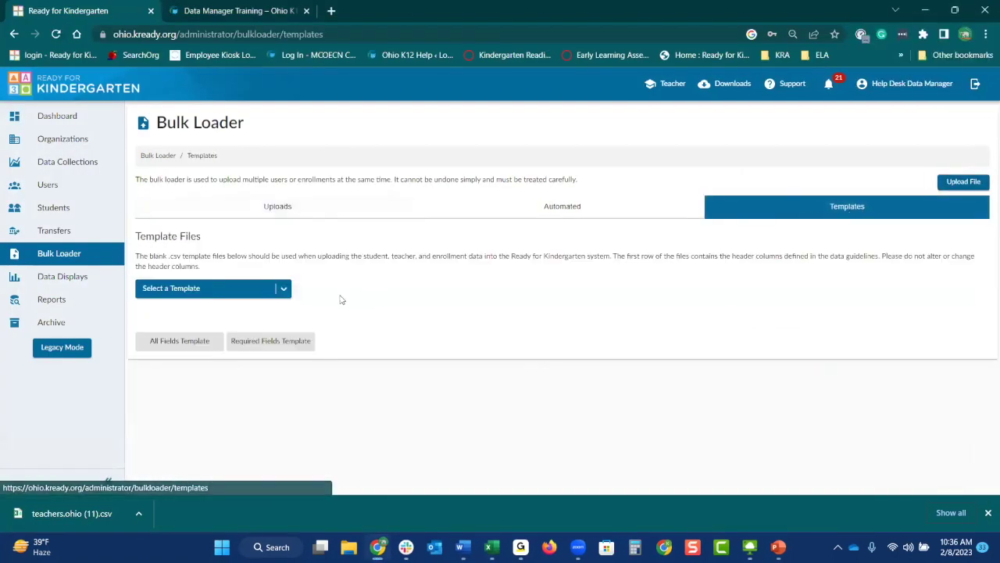
left_click(284, 287)
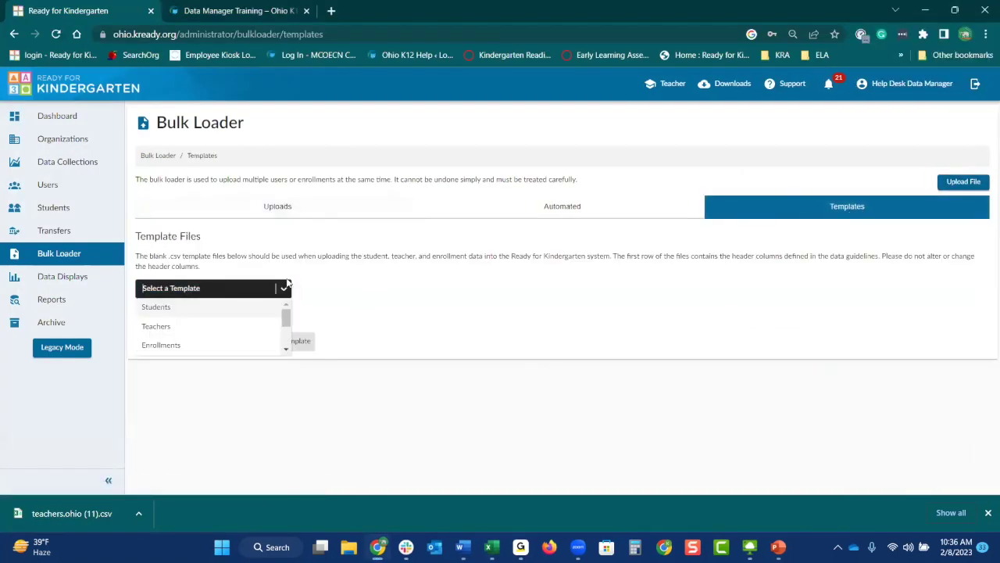
left_click(155, 308)
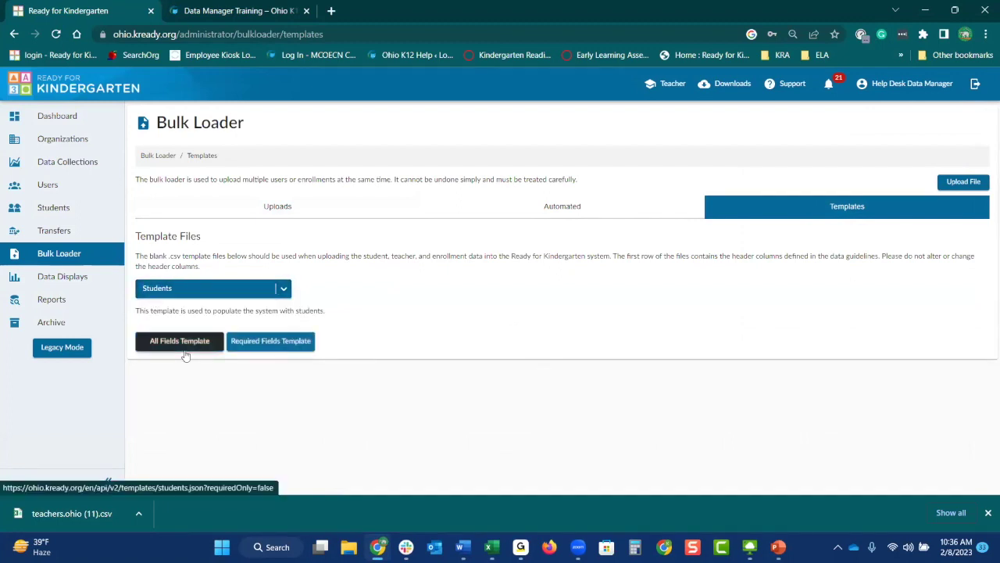
left_click(190, 350)
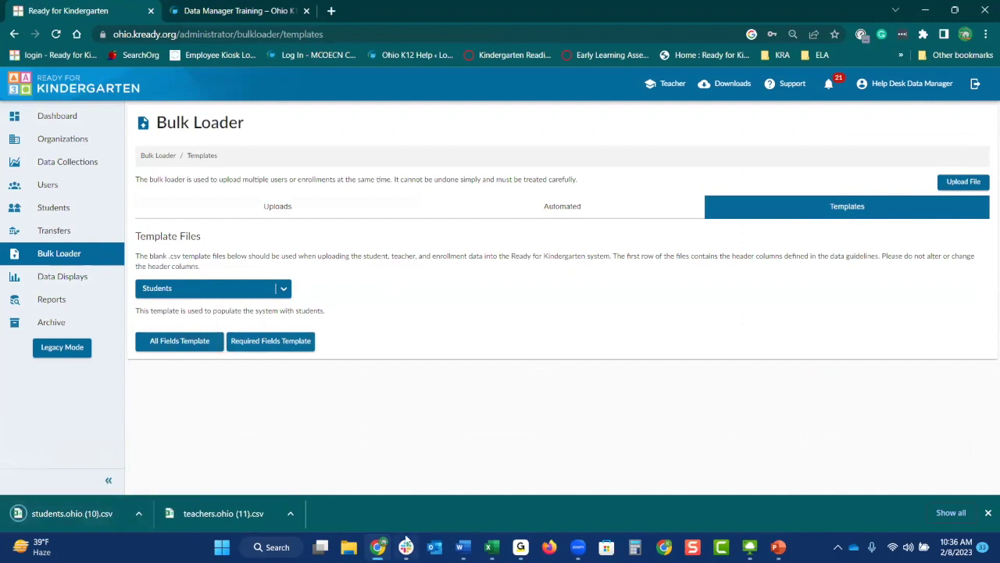
left_click(491, 547)
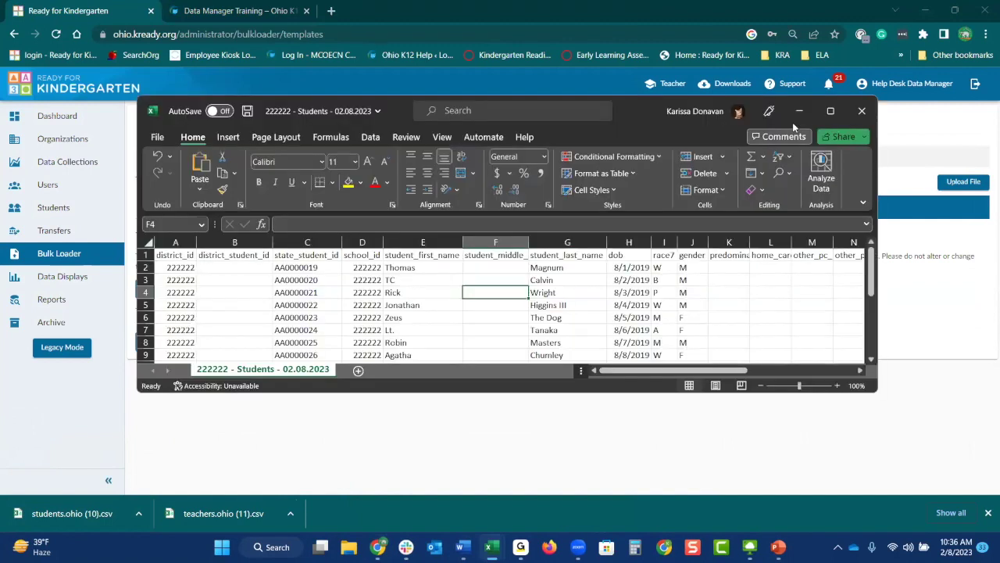
left_click(829, 109)
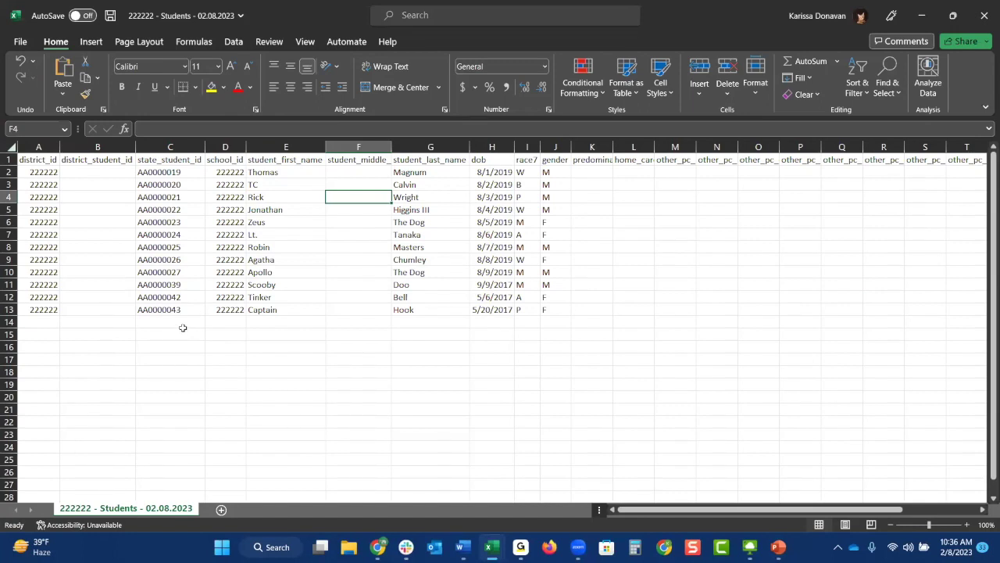
left_click(91, 197)
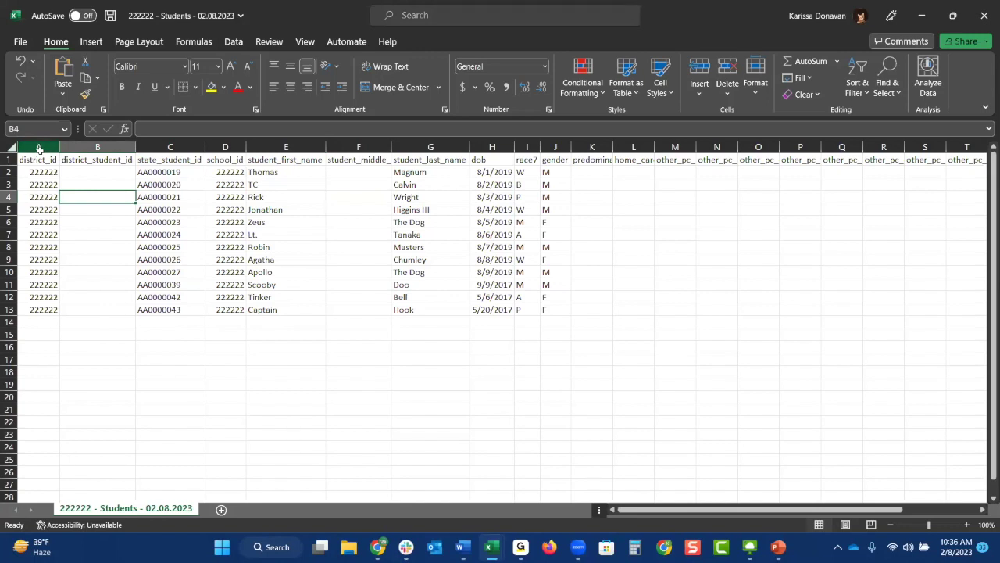
left_click_drag(38, 147, 556, 148)
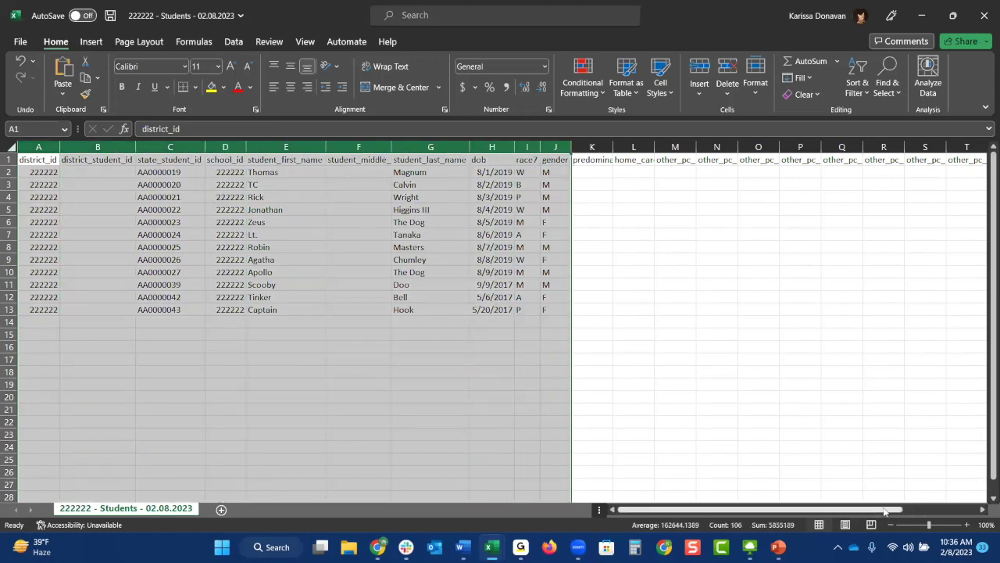
left_click_drag(881, 512, 955, 512)
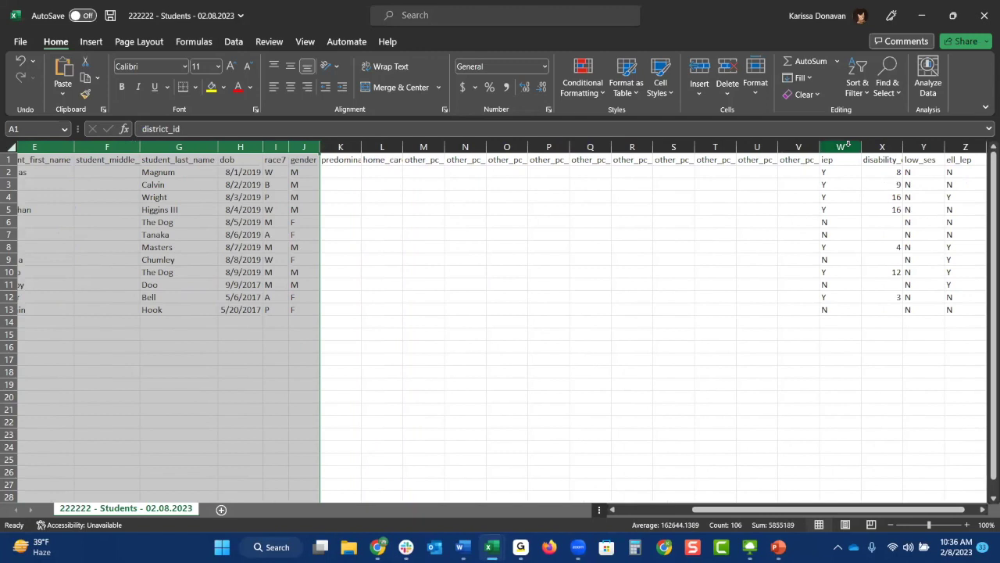
left_click_drag(846, 146, 966, 142)
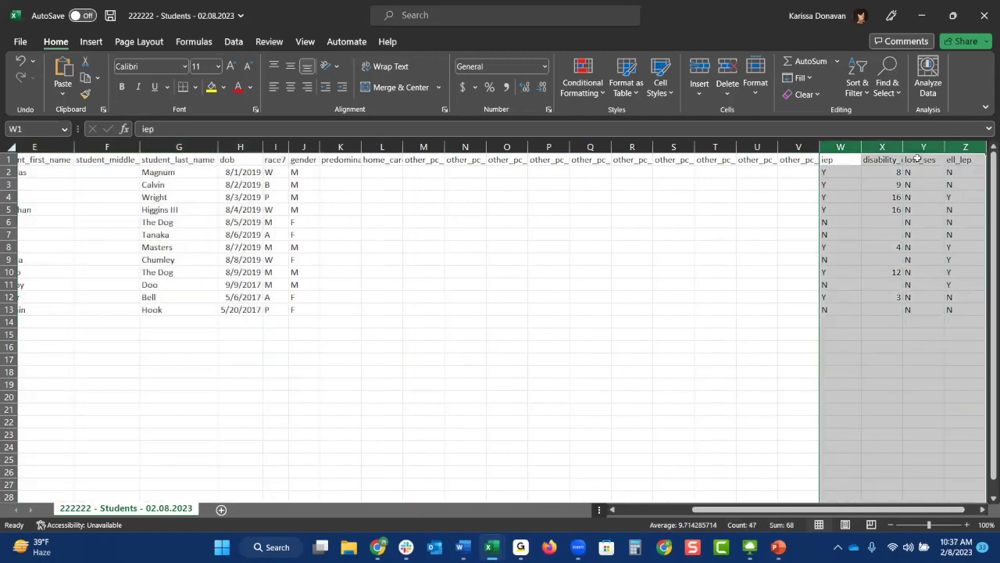
key("ctrl+Home")
left_click(225, 222)
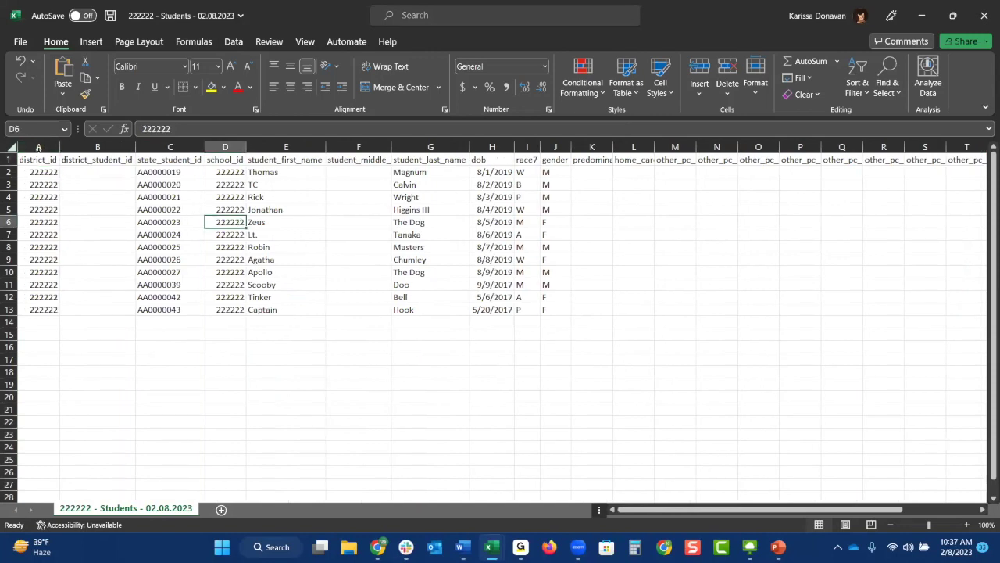
left_click(38, 148)
Step: Apply the 000000 custom format to district_id, then select the school_id and dob columns
right_click(40, 152)
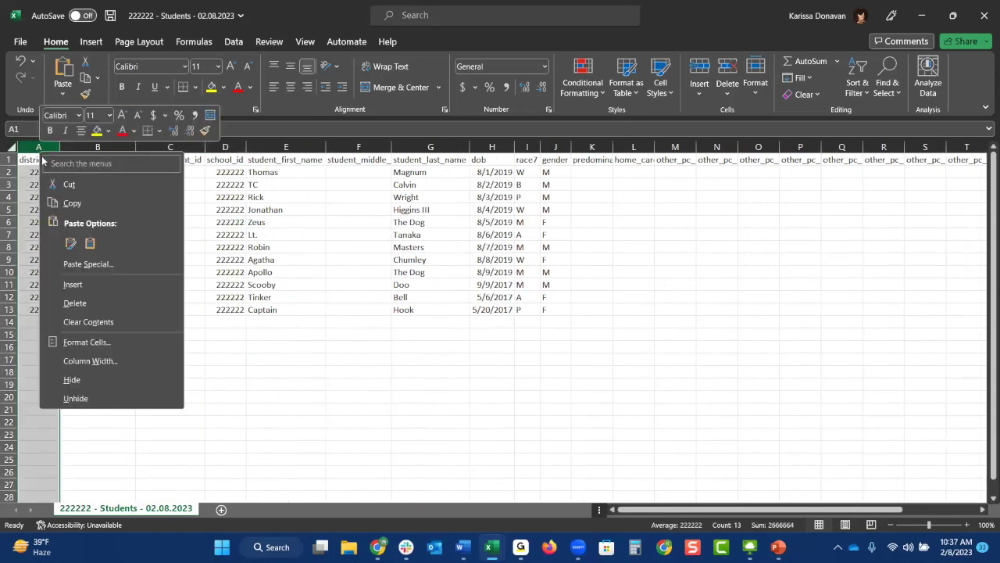
left_click(82, 342)
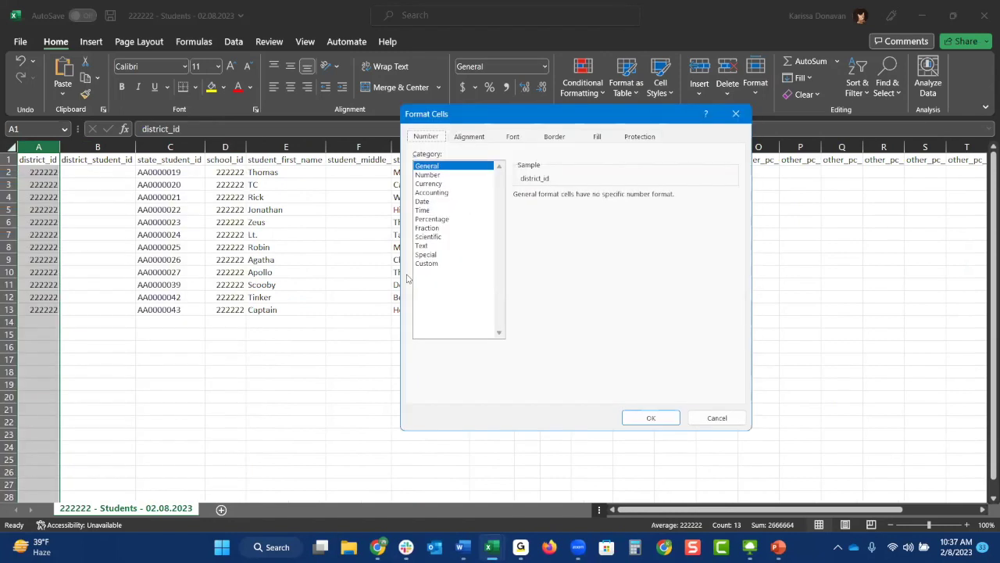
left_click(427, 263)
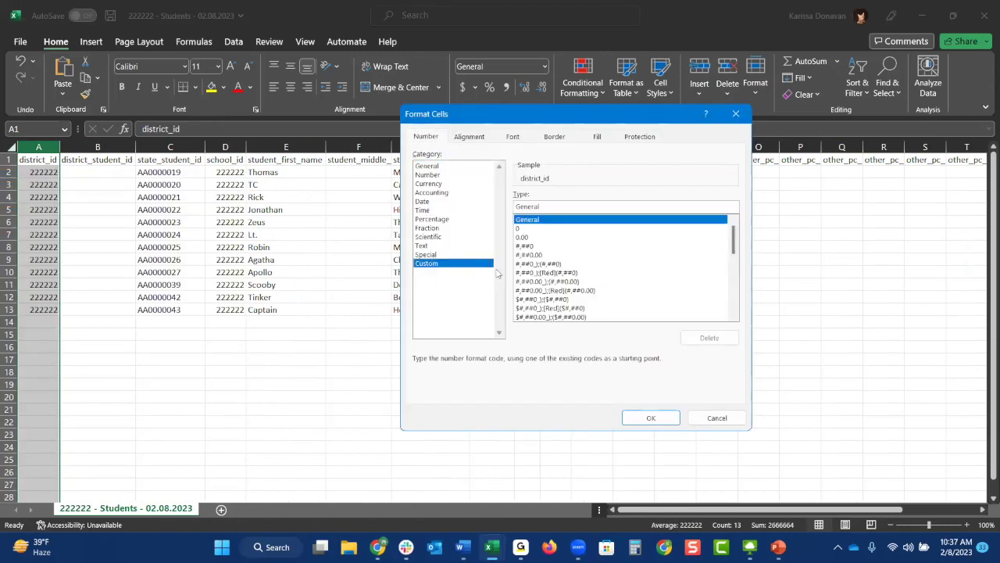
left_click(519, 228)
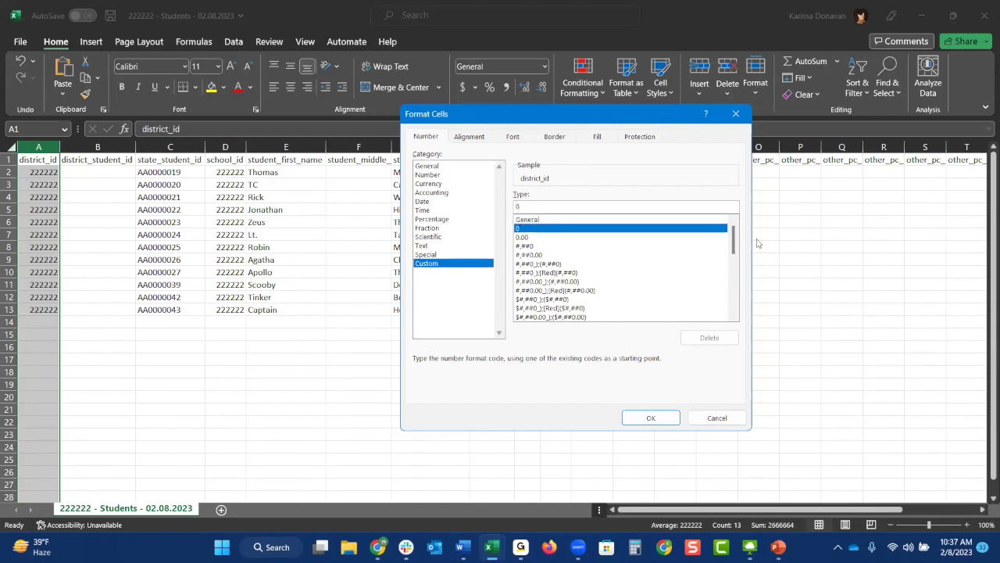
type("00000")
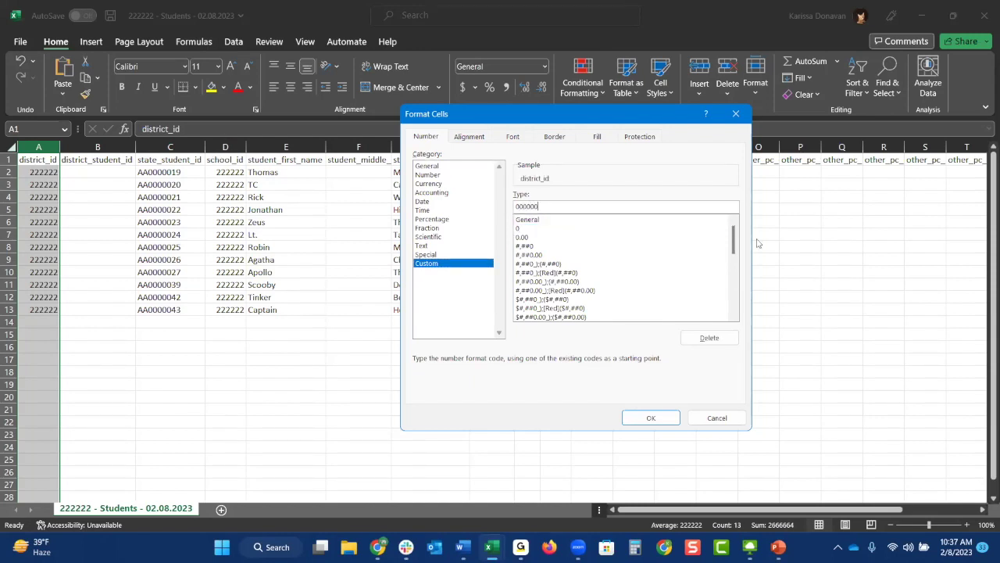
left_click(647, 417)
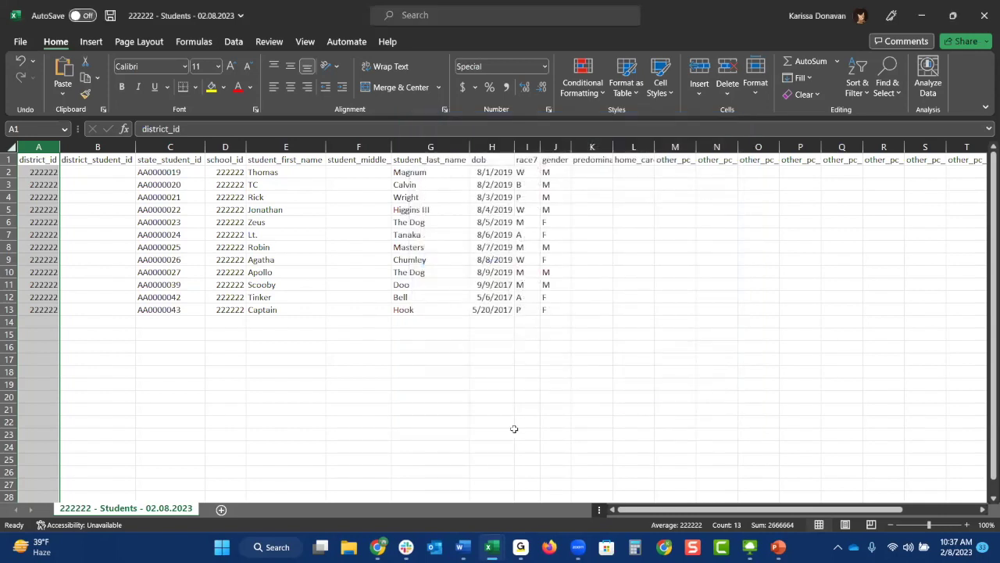
left_click(232, 144)
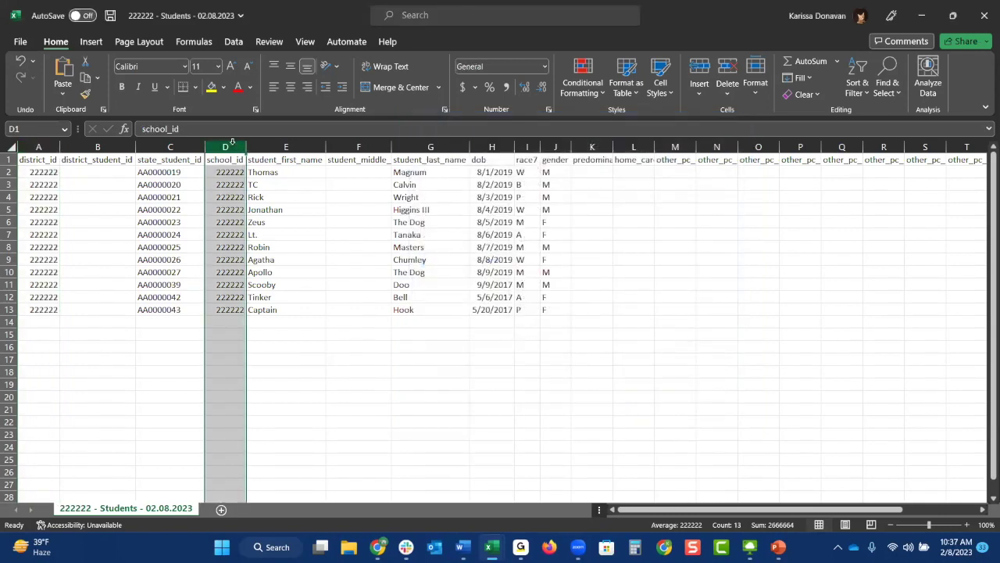
left_click(504, 145)
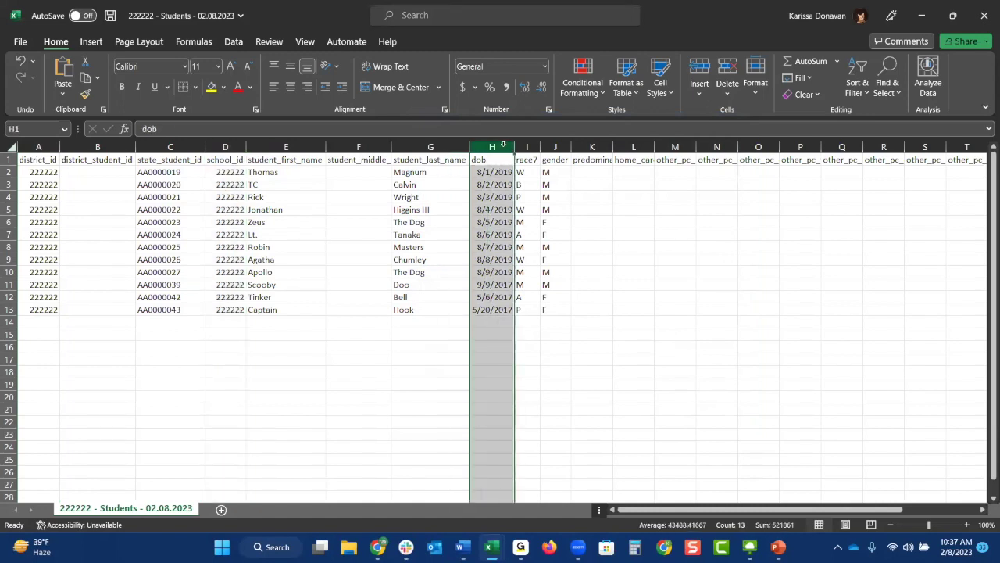
Step: Give the dob column (H) the custom mm/dd/yyyy date format
right_click(504, 145)
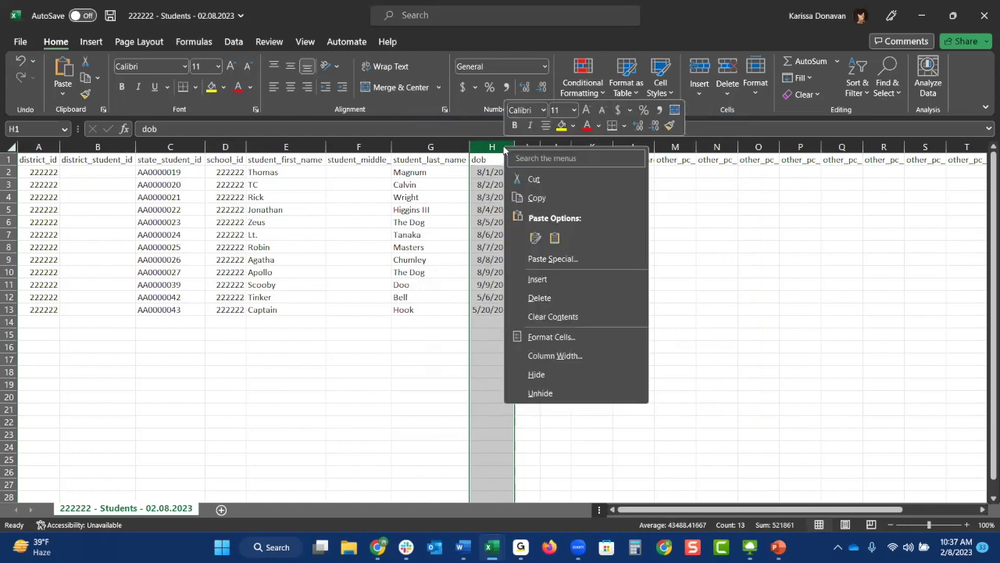
left_click(544, 337)
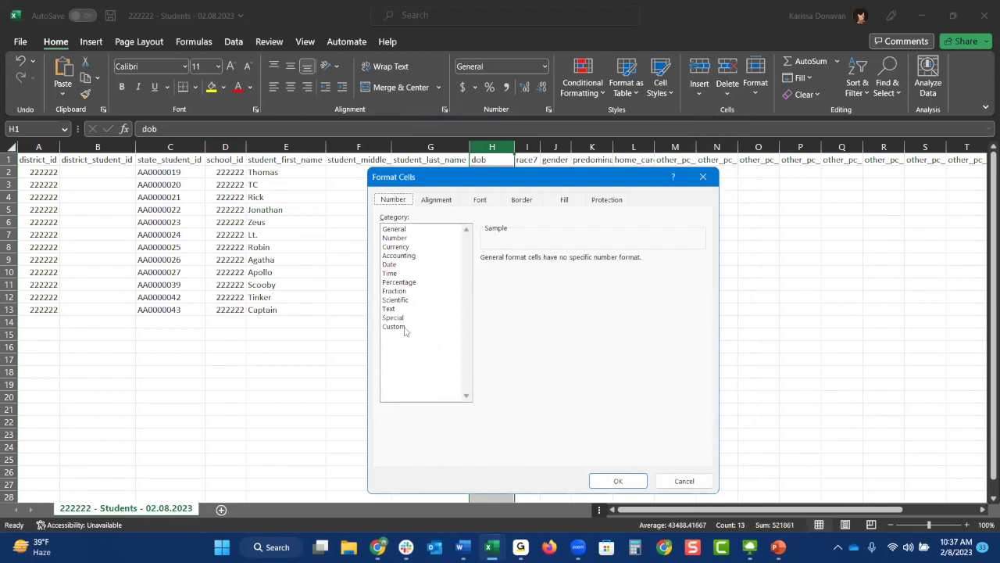
left_click(405, 331)
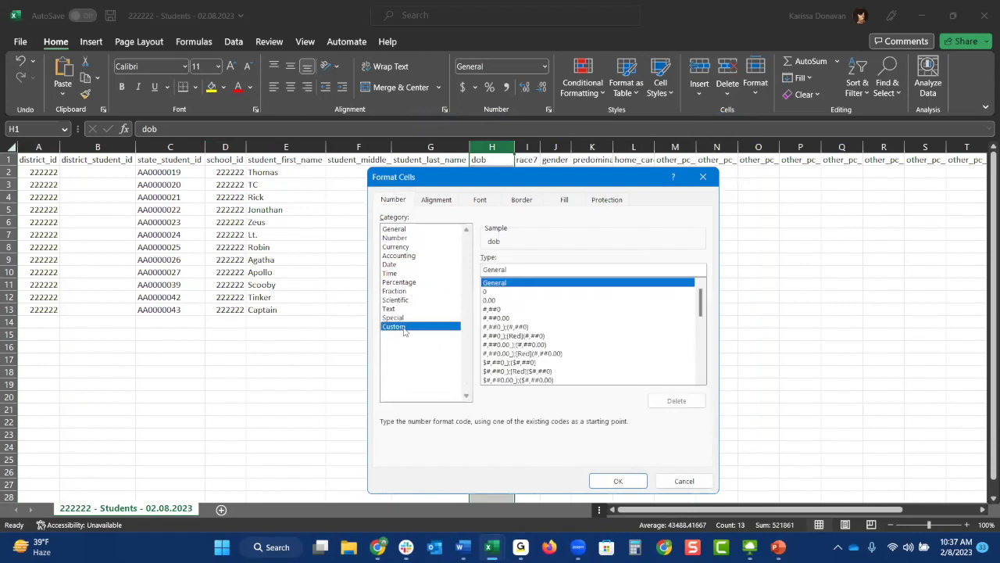
left_click(487, 290)
left_click(509, 270)
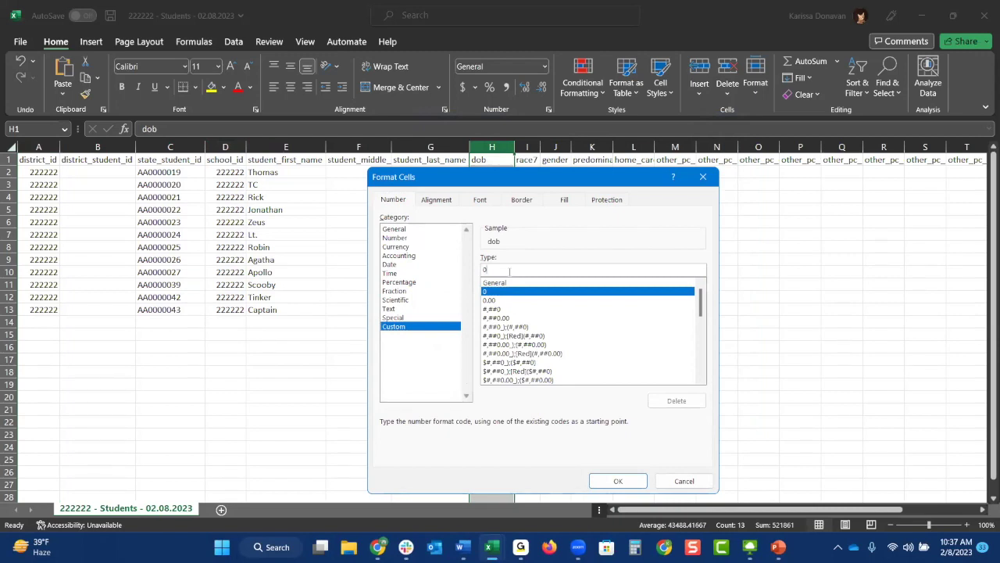
key("BackSpace")
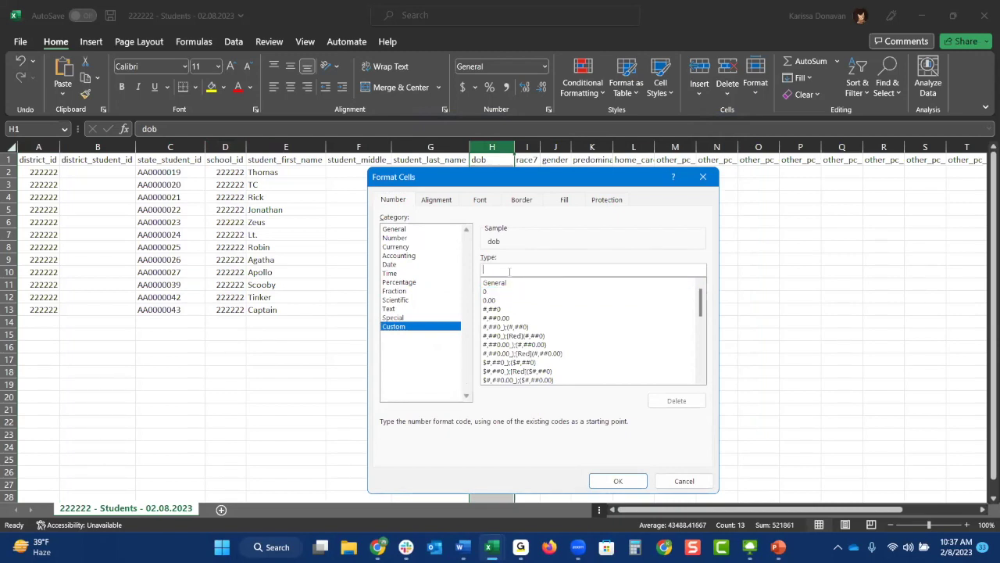
type("mm")
type("/dd/yyyy")
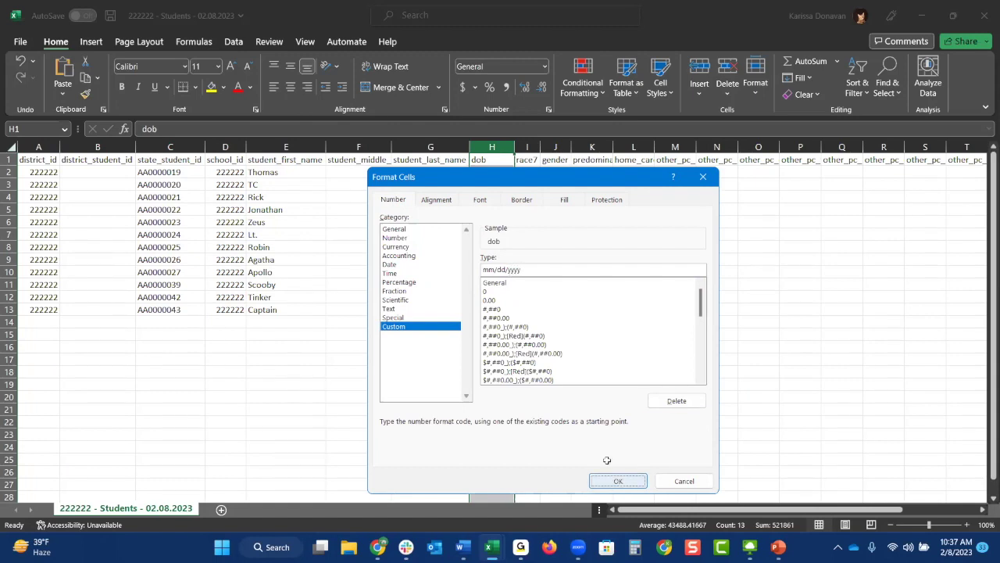
left_click(617, 480)
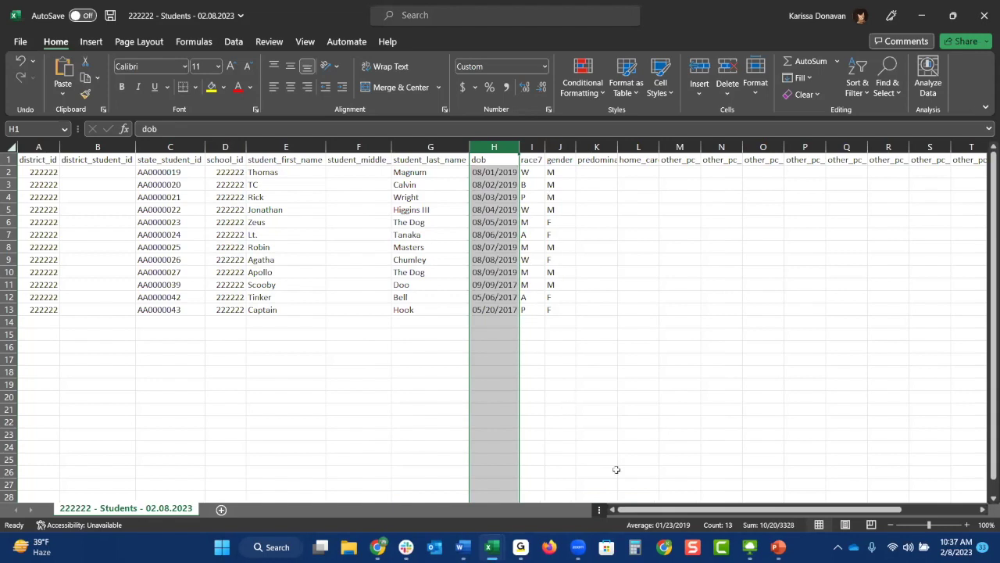
Step: Widen column X so the disability_code header fits
left_click_drag(672, 512, 981, 509)
scroll(875, 382, "right", 3)
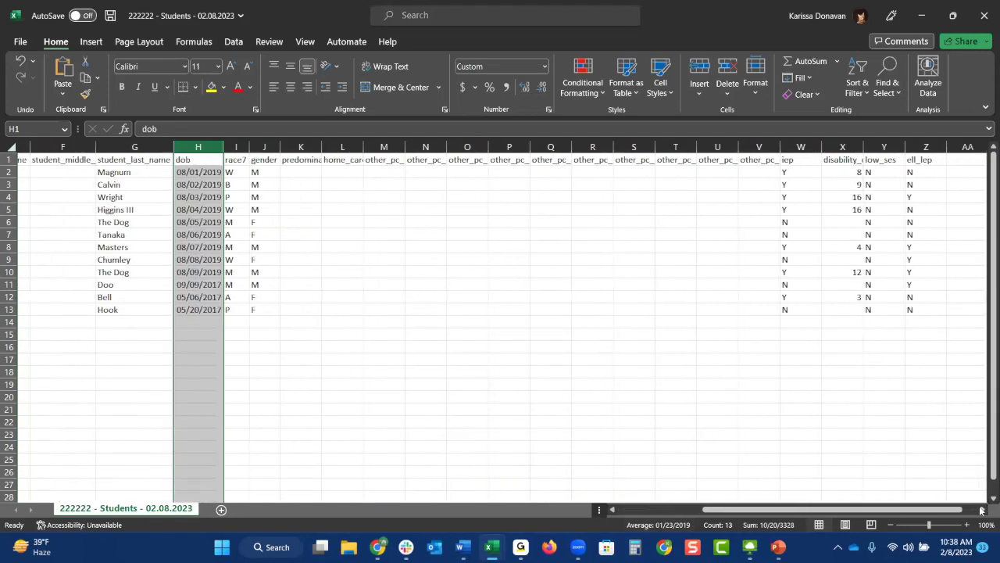
left_click_drag(708, 147, 728, 146)
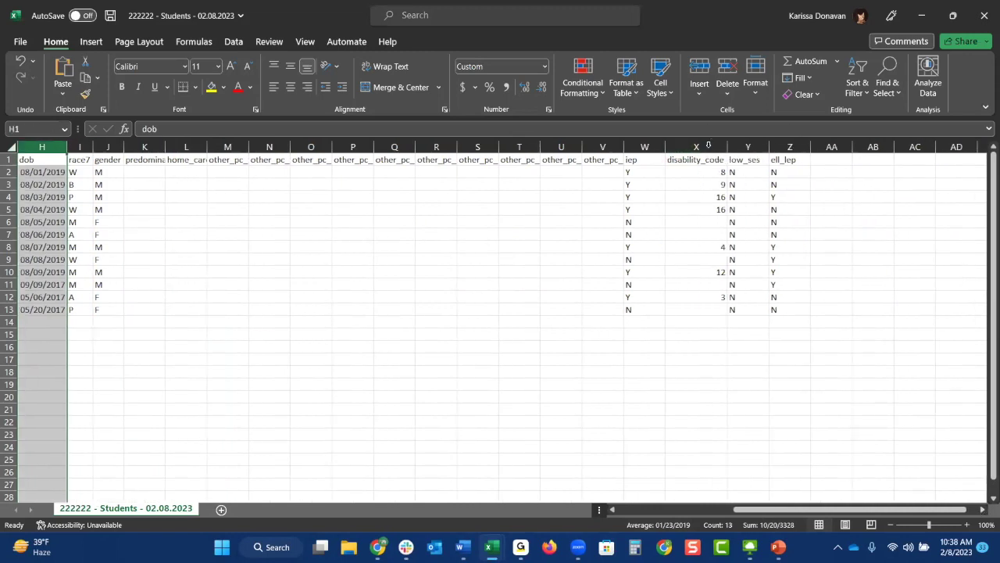
Step: Apply the custom two-digit 00 format to the disability_code column (X)
left_click(701, 197)
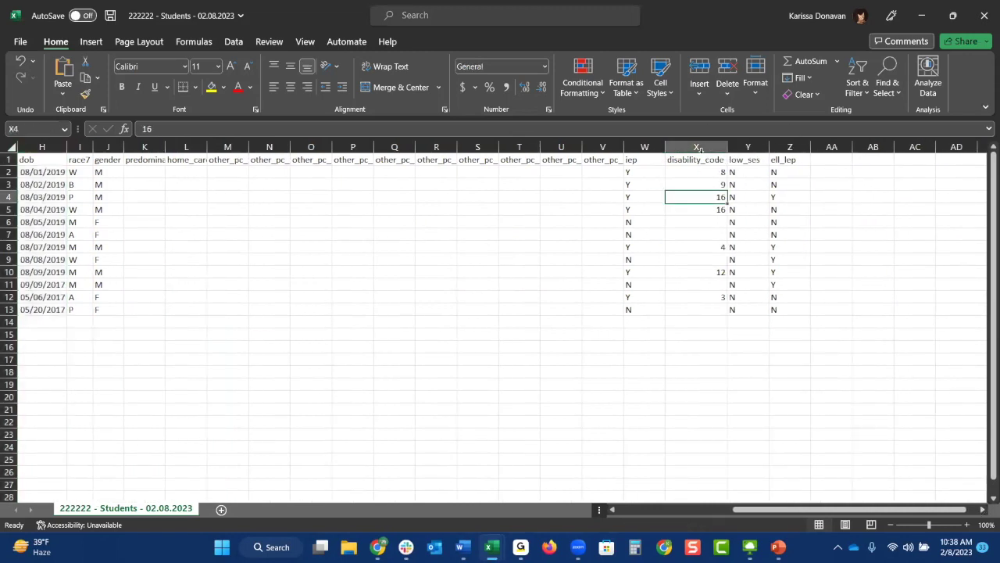
left_click(711, 183)
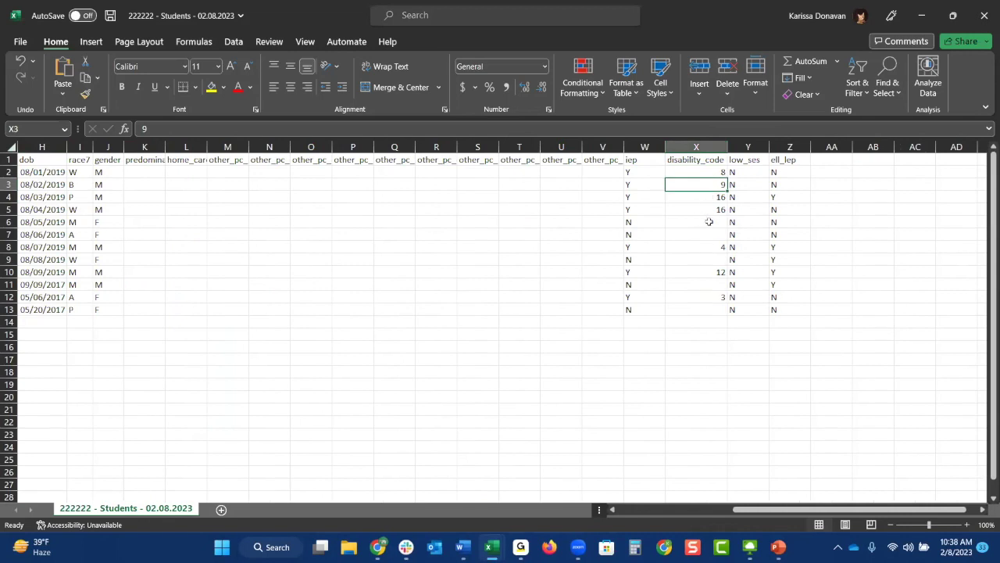
left_click(712, 209)
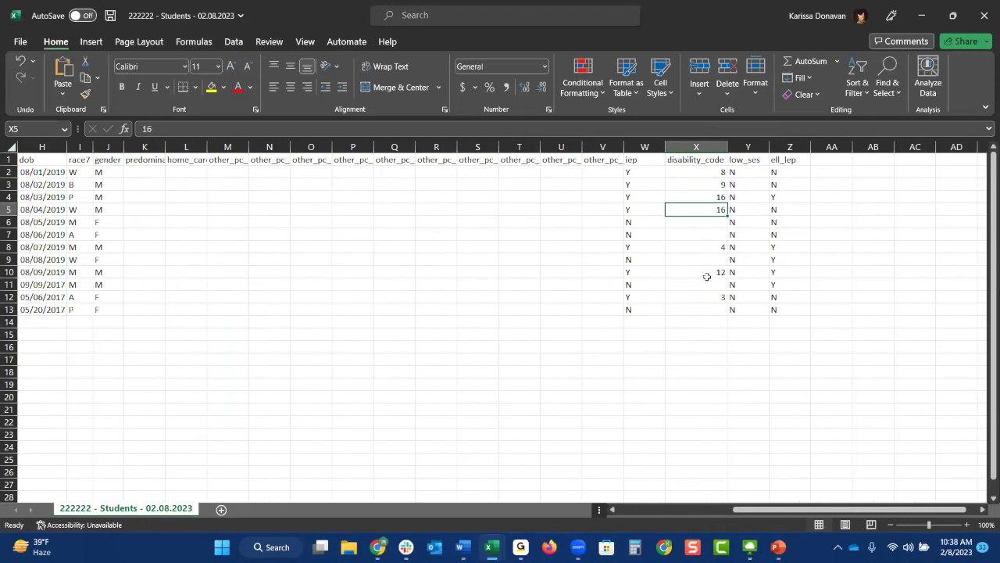
left_click(694, 146)
right_click(693, 148)
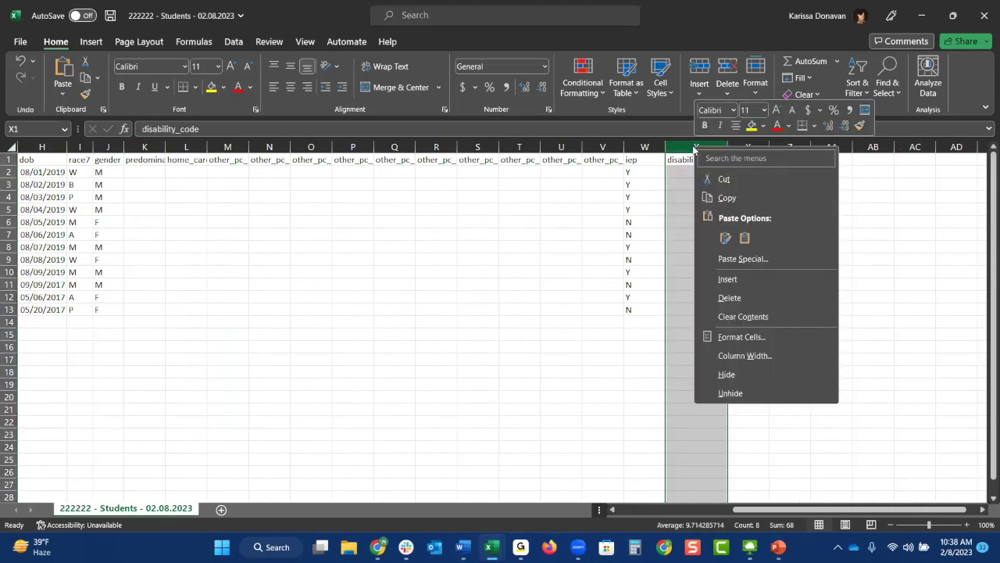
left_click(743, 334)
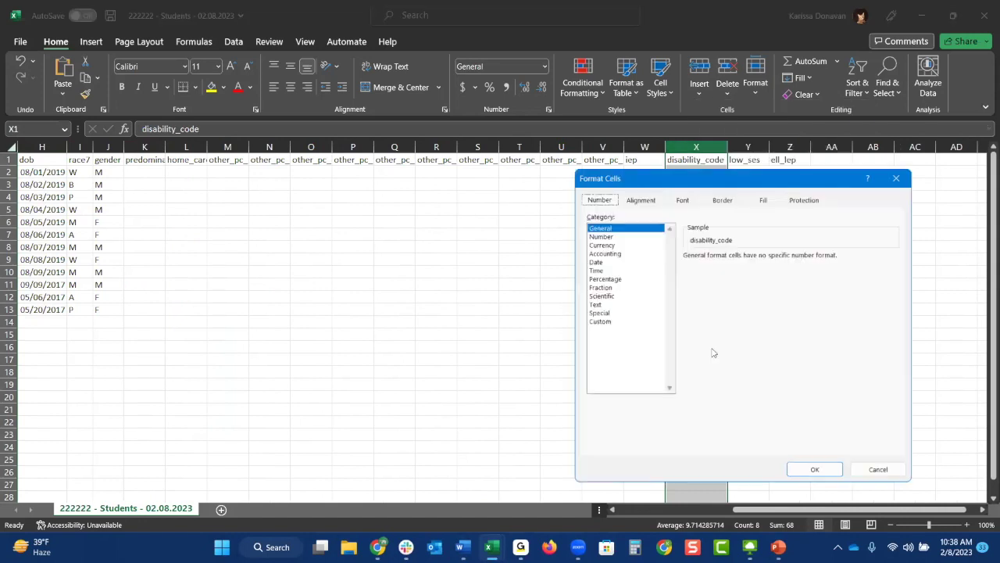
left_click(616, 321)
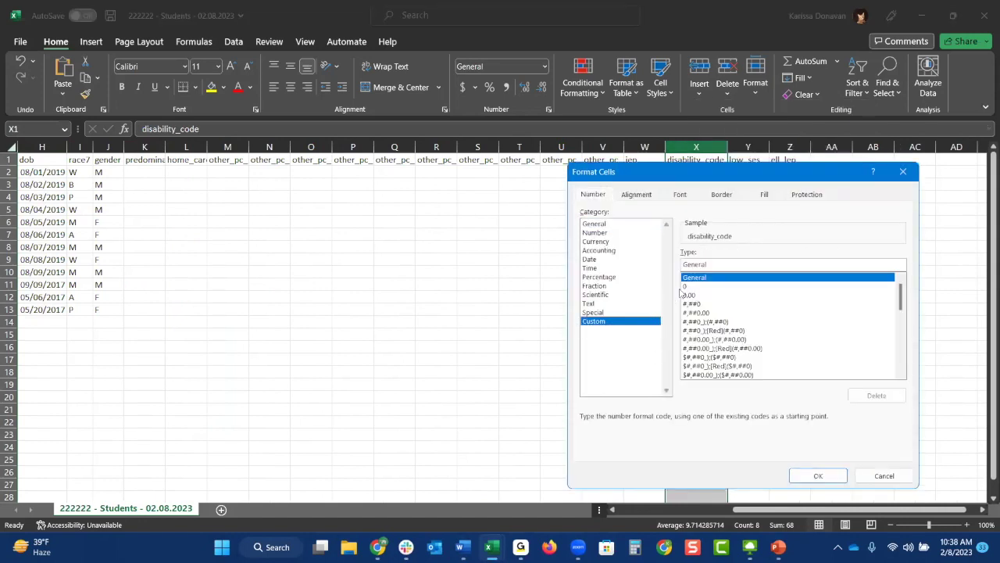
left_click(685, 286)
left_click(700, 266)
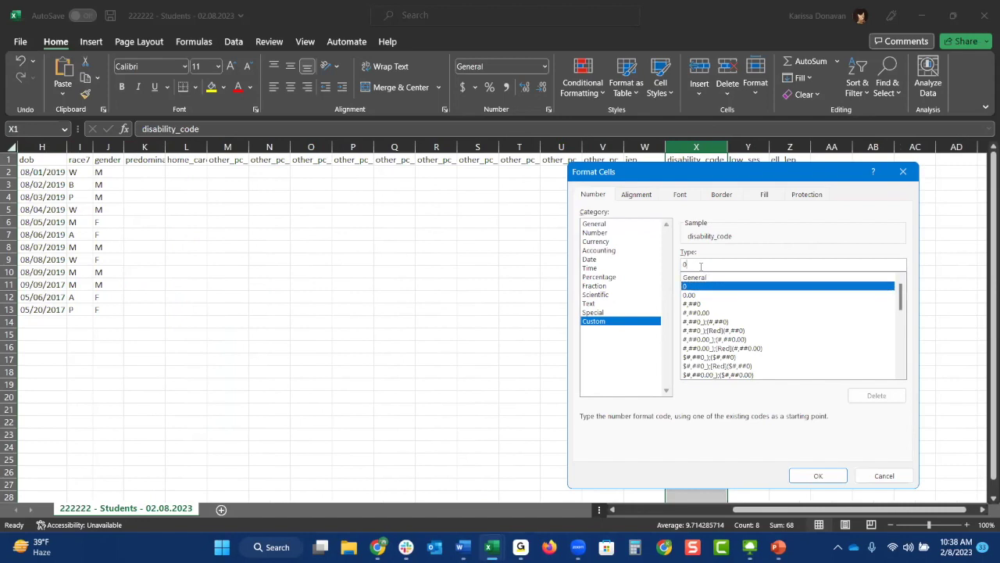
type("0")
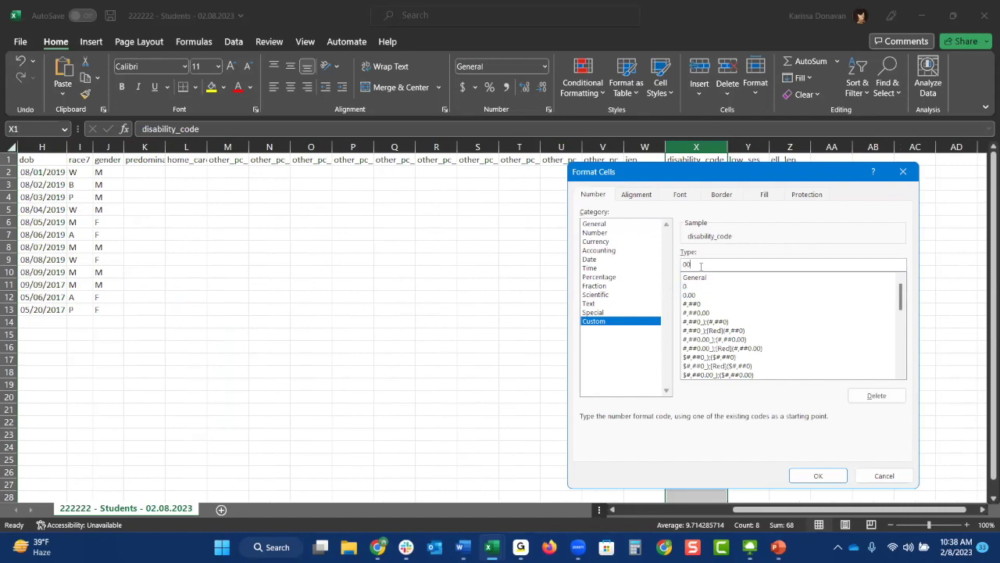
left_click(818, 474)
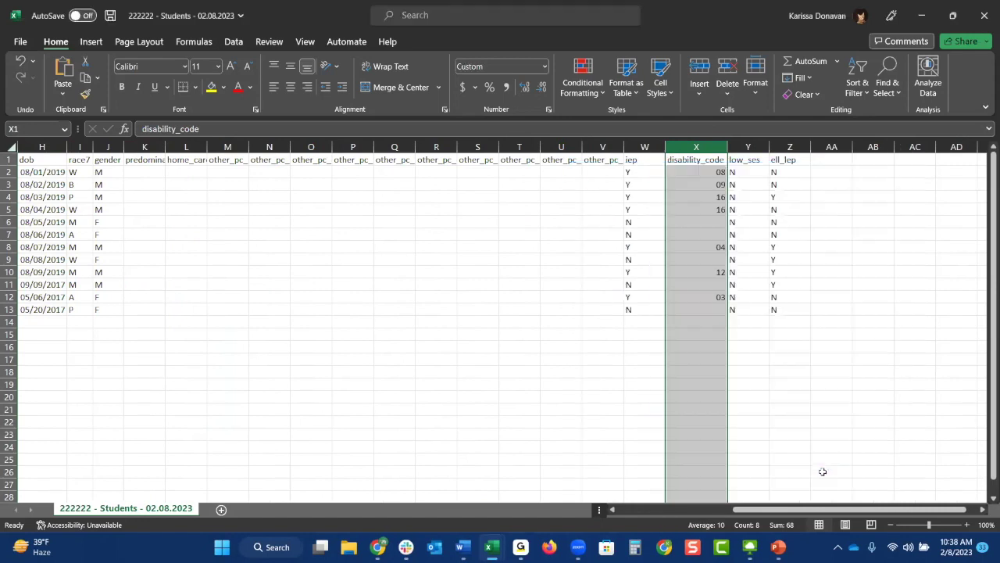
Step: Return to column A and save the Students workbook
key("Down")
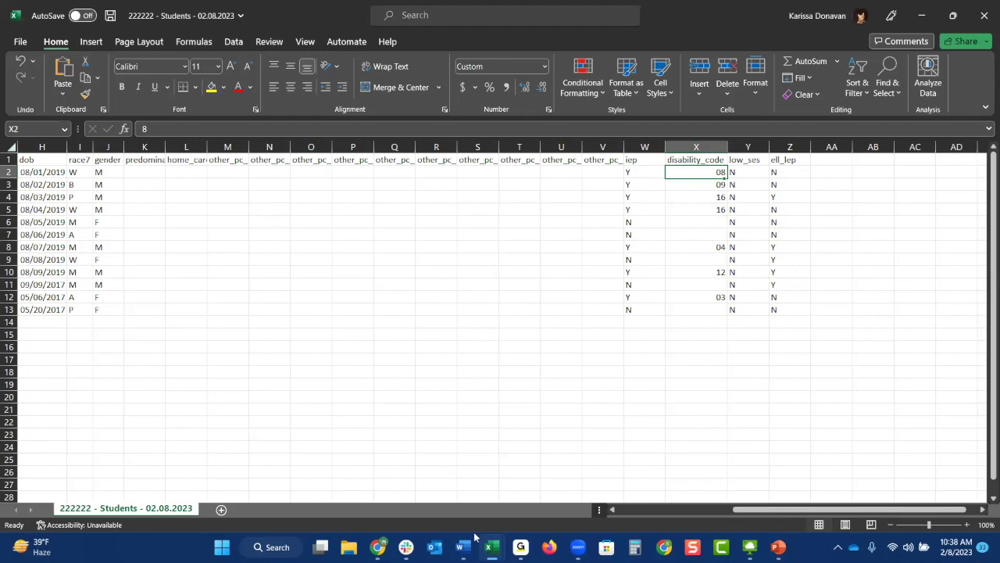
left_click(674, 508)
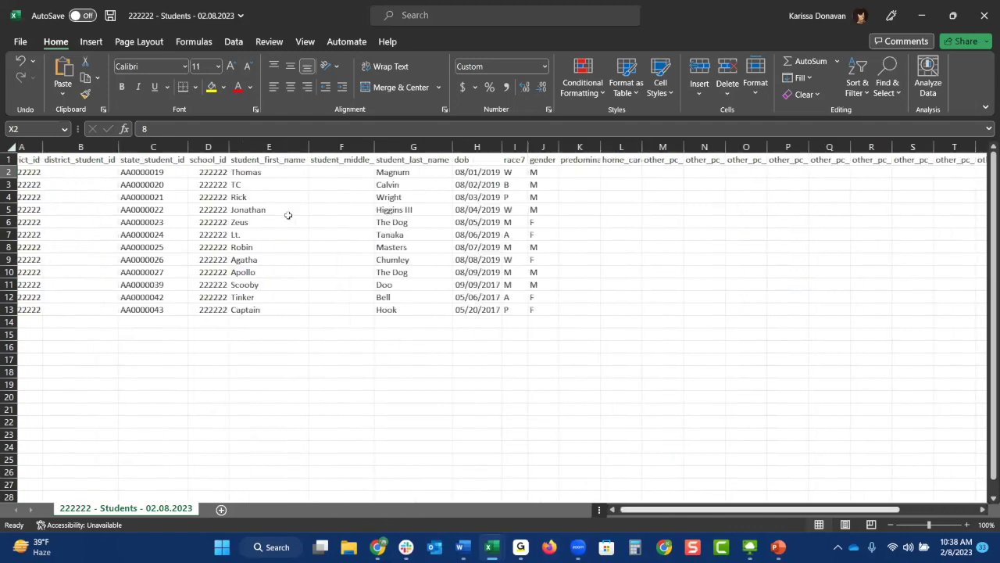
left_click(111, 15)
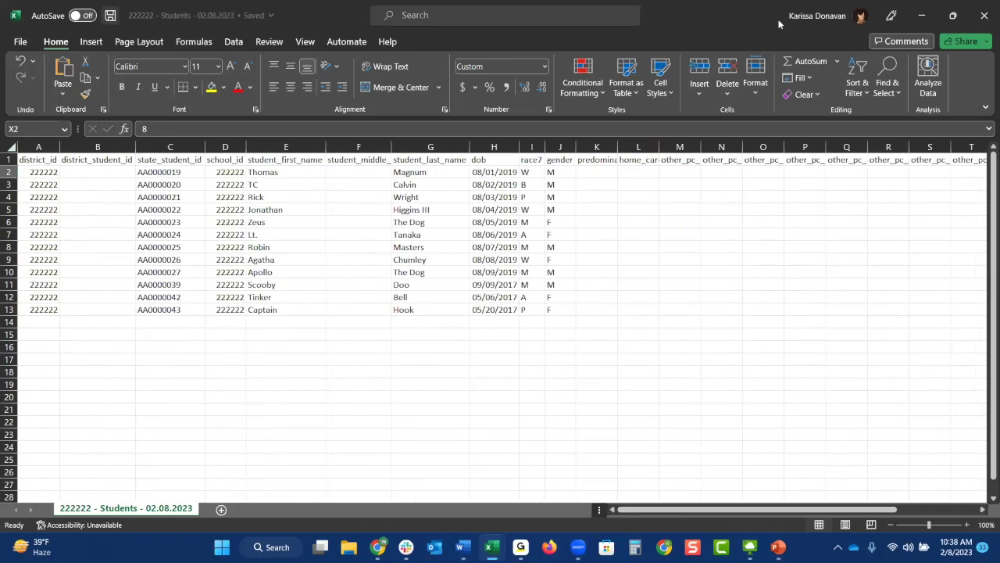
Step: Upload '222222 - Students - 02.08.2023.csv' as a new Students template bulk load
left_click(922, 16)
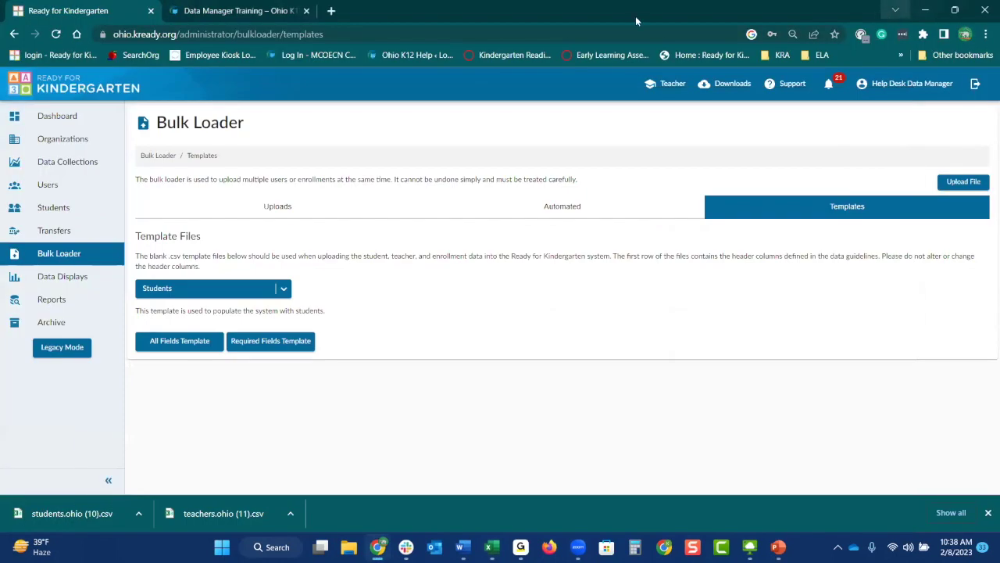
left_click(271, 212)
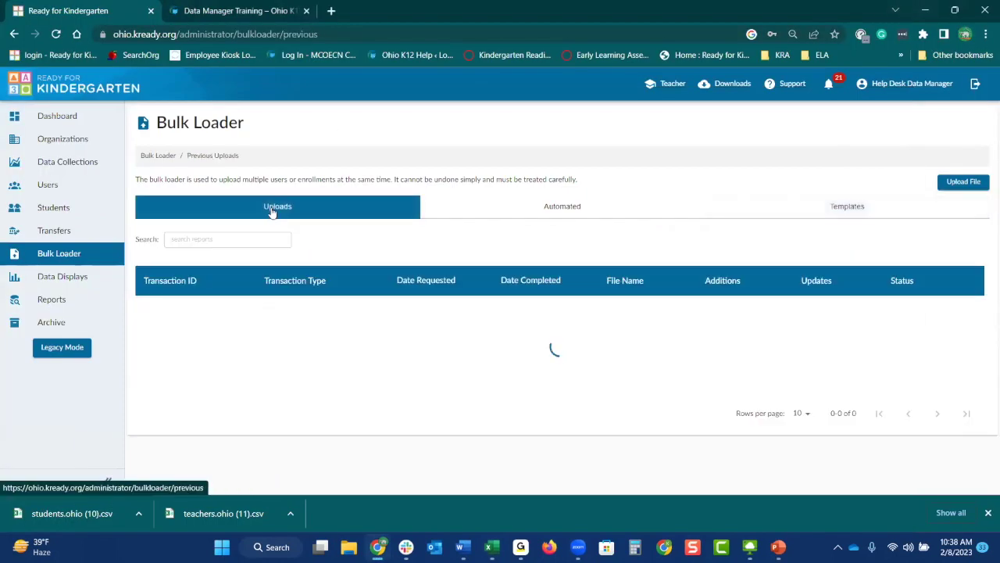
left_click(967, 184)
left_click(655, 262)
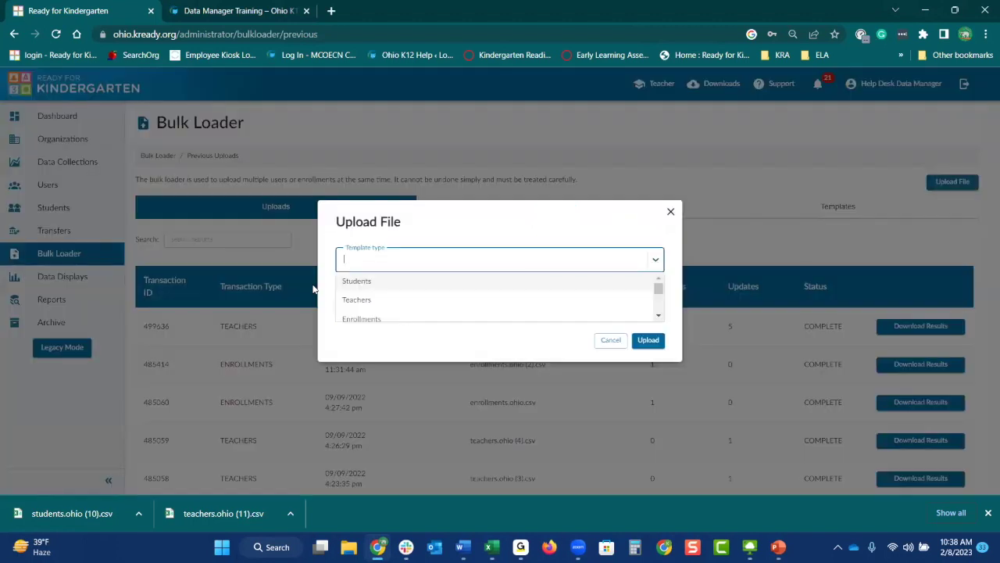
left_click(371, 284)
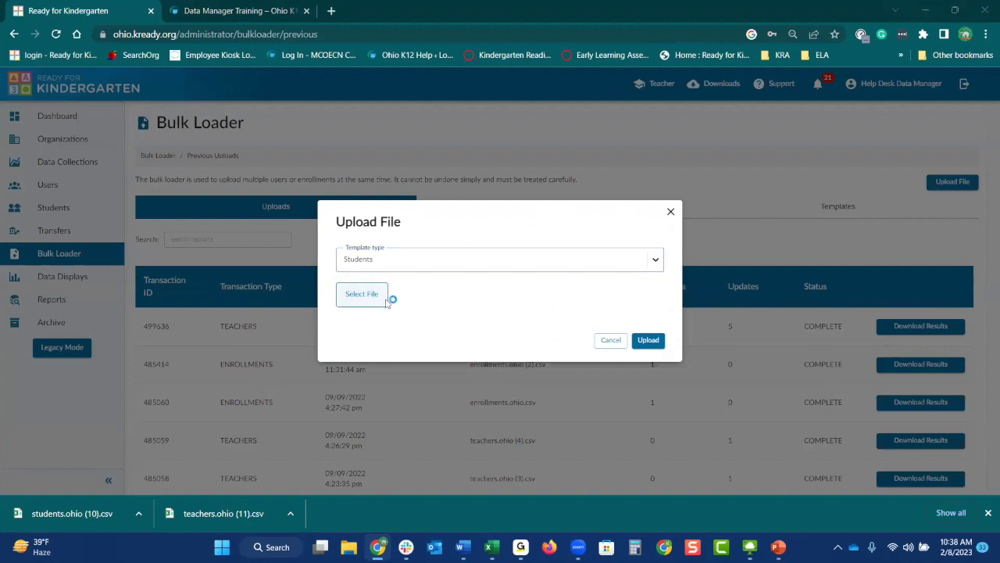
left_click(377, 298)
scroll(232, 181, "down", 1)
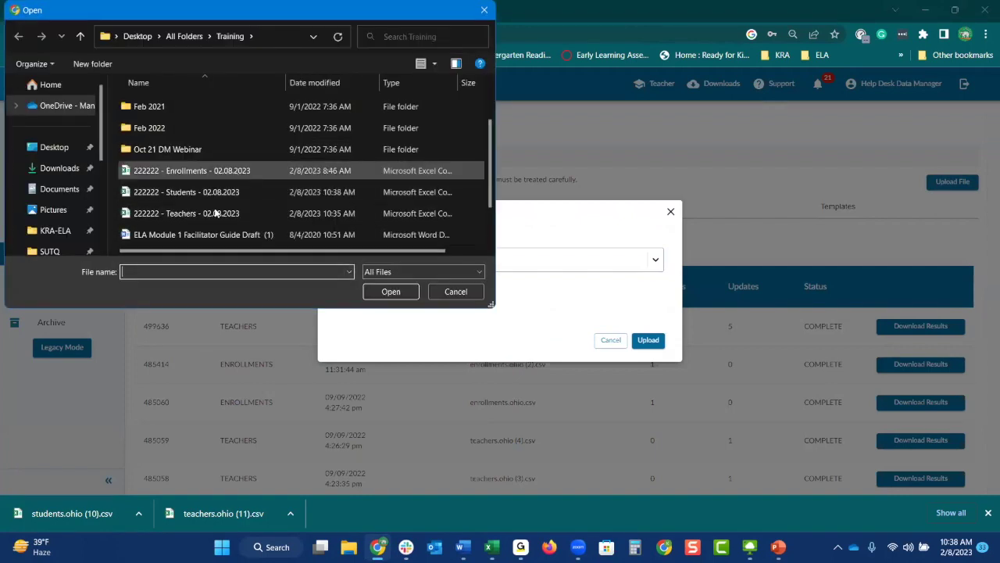
double_click(217, 195)
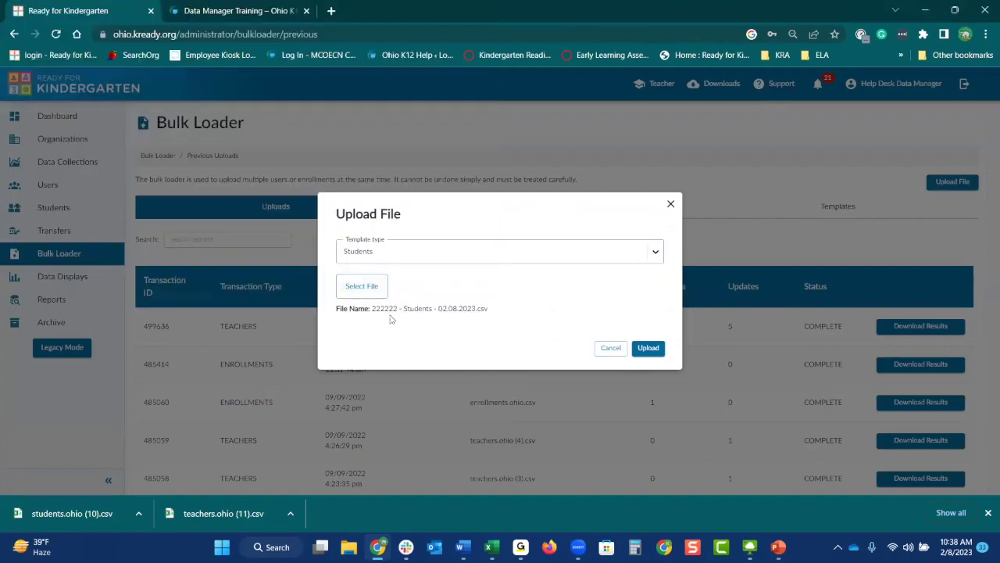
left_click(647, 349)
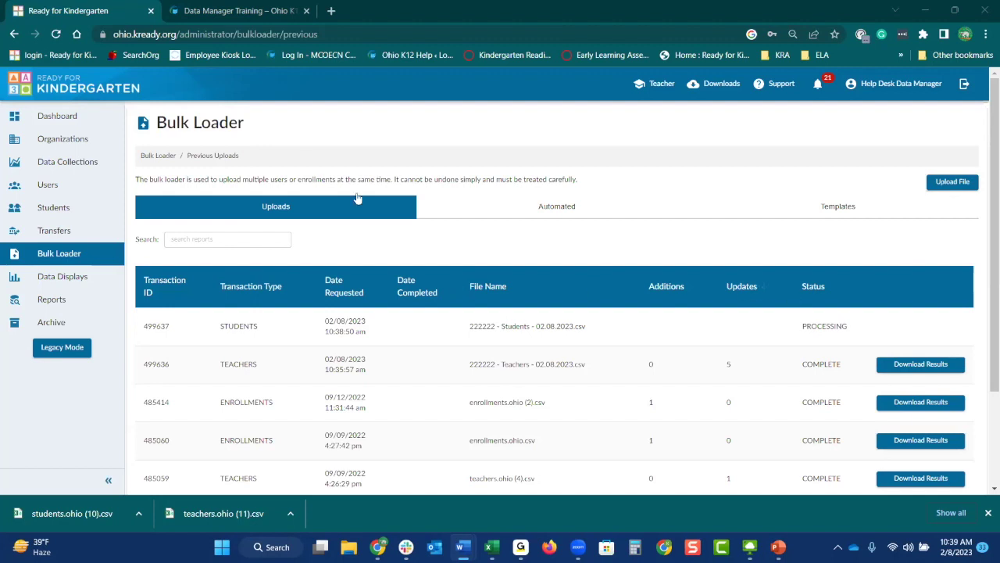
Step: Confirm the Students upload completed, select the Enrollments template, and maximize the Enrollments workbook
left_click(57, 34)
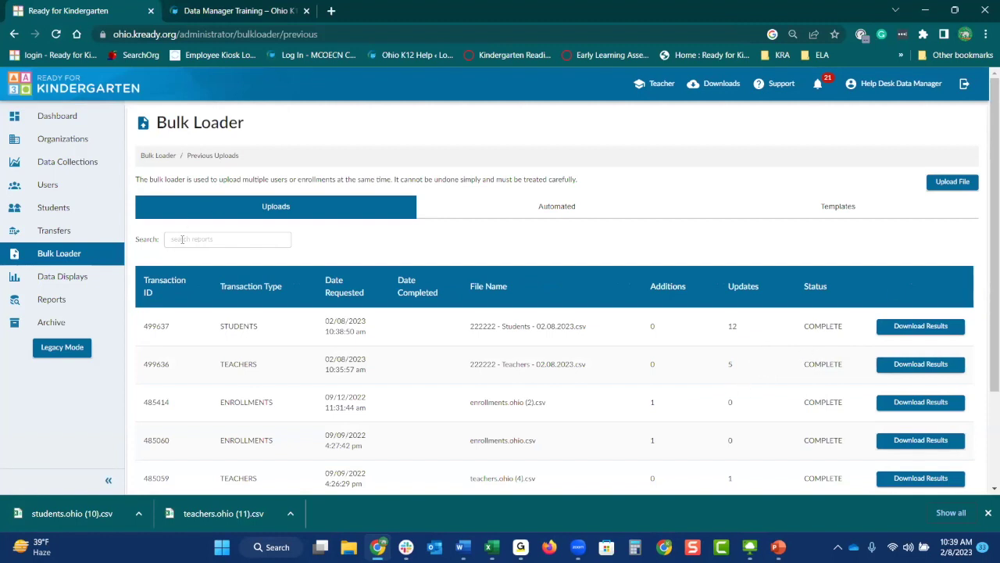
left_click(829, 216)
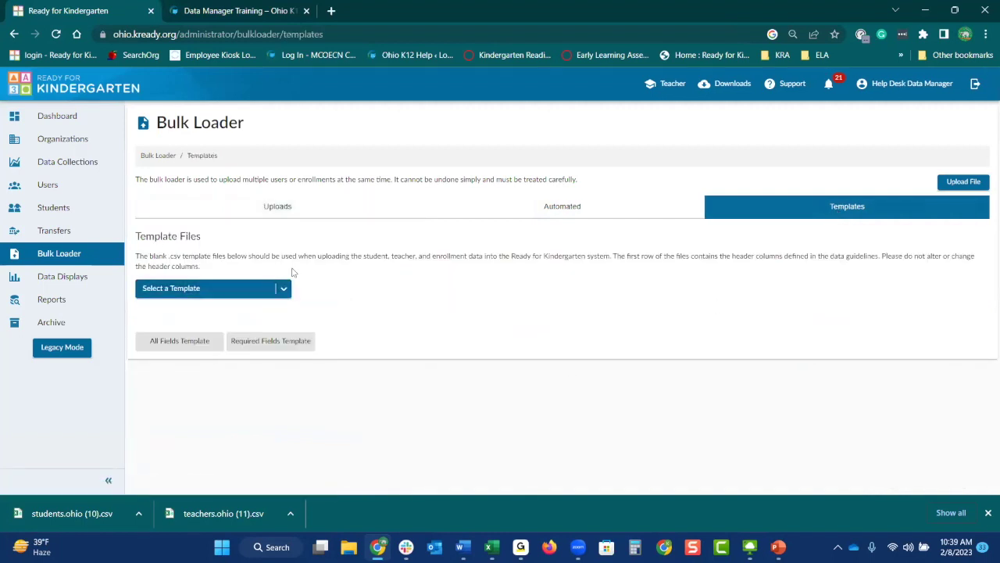
left_click(280, 289)
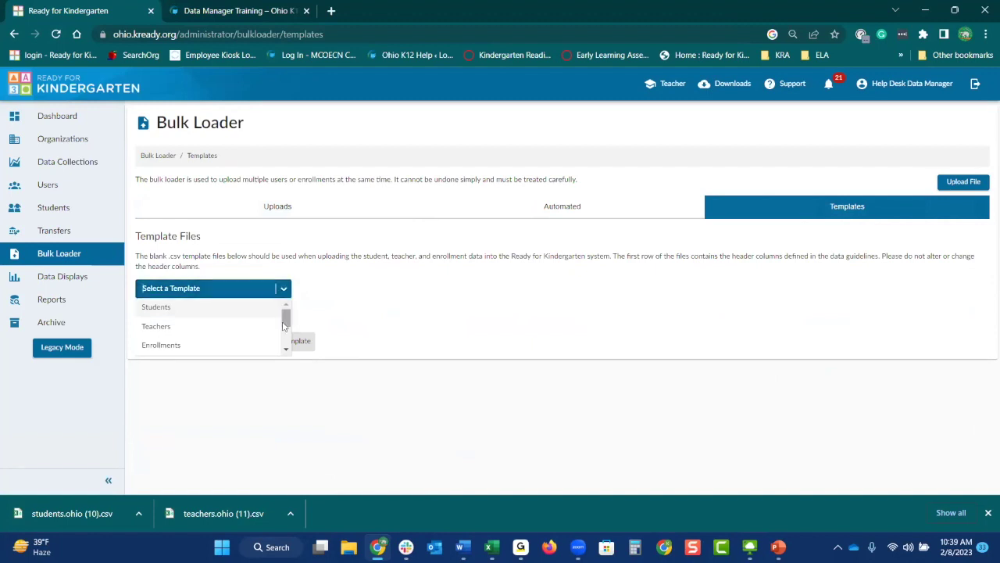
left_click(243, 346)
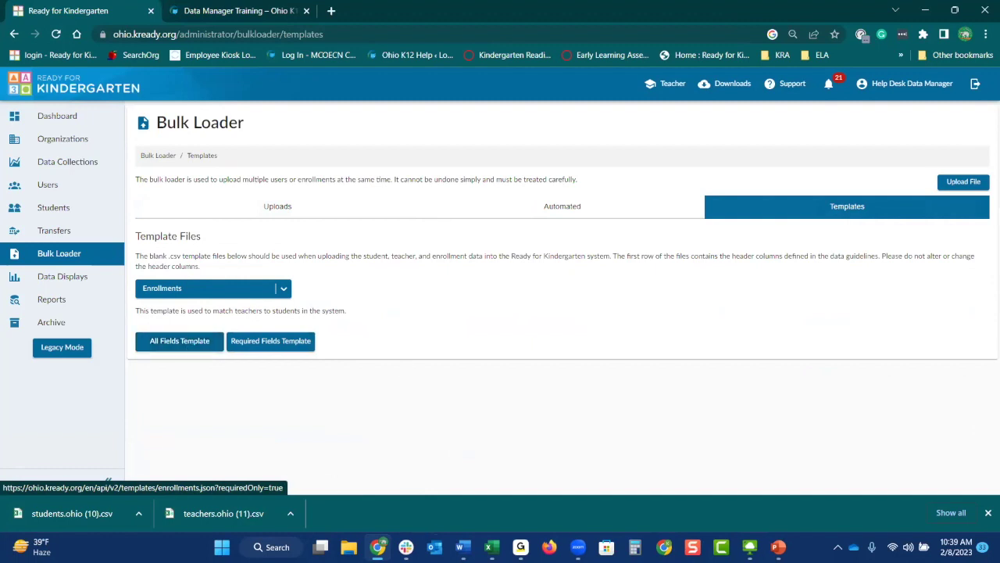
left_click(491, 546)
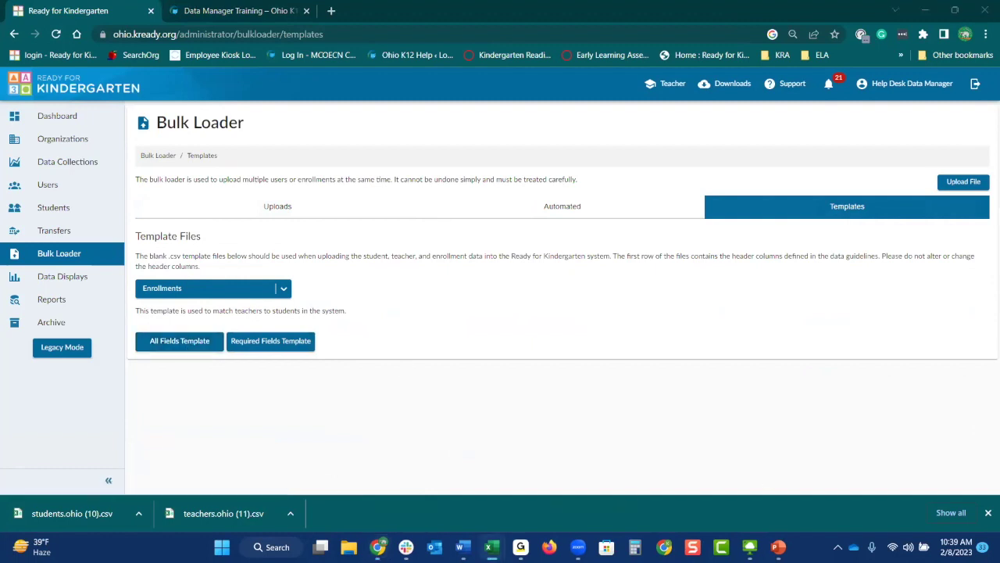
key("super+Up")
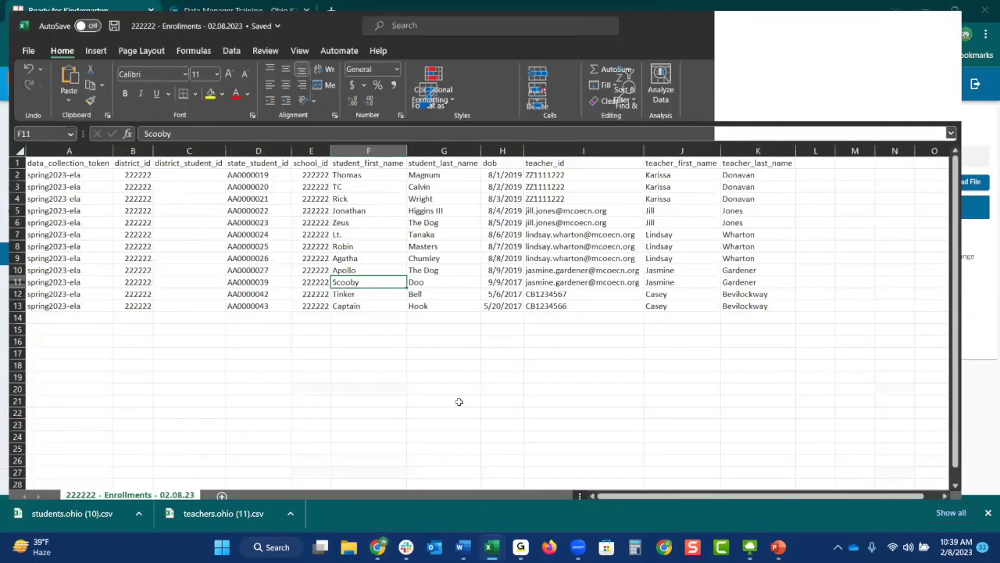
Step: Give the district_id column (B) a zero-padded custom number format
left_click(459, 401)
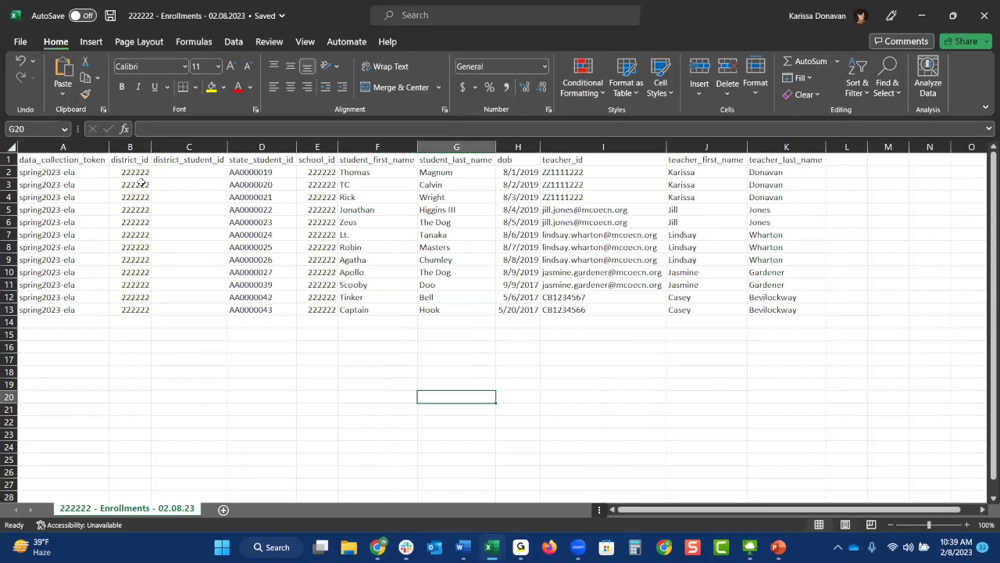
left_click(131, 145)
right_click(132, 143)
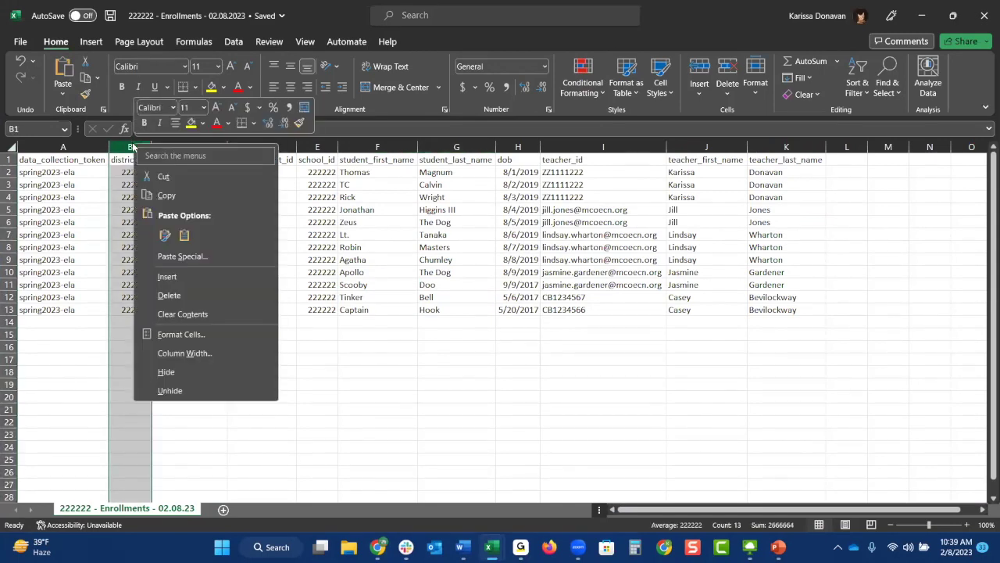
left_click(180, 334)
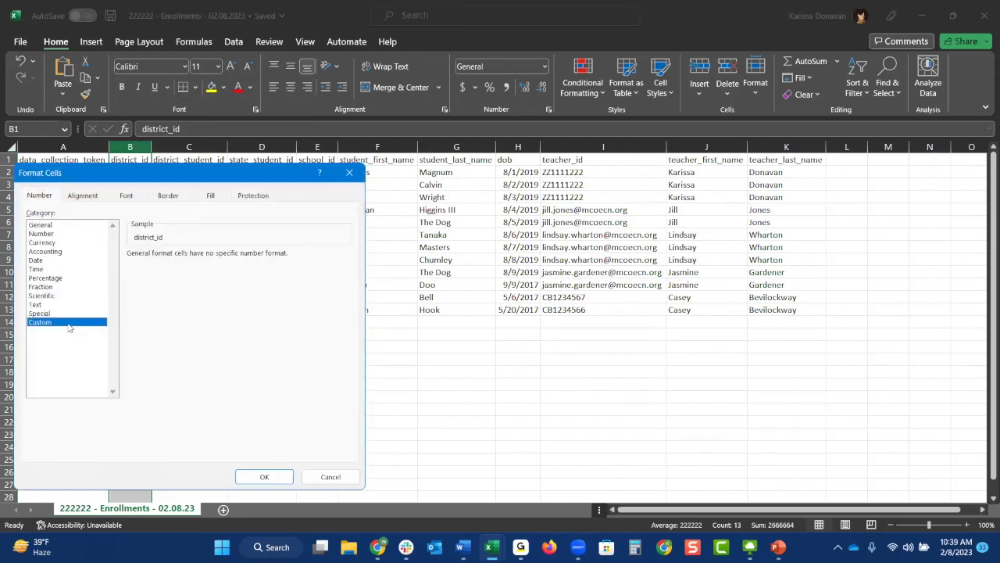
left_click(40, 322)
left_click(145, 288)
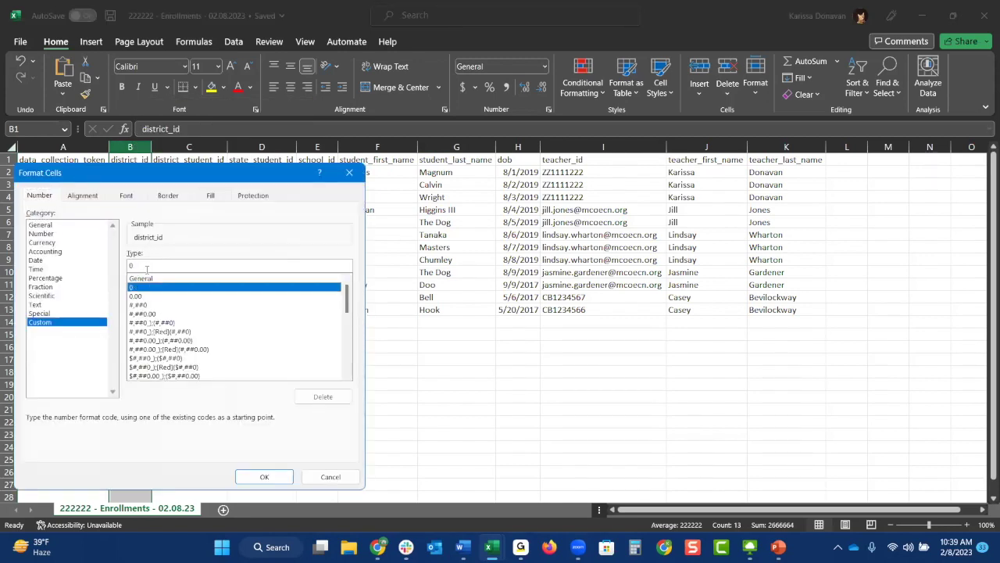
left_click(147, 266)
type("0000")
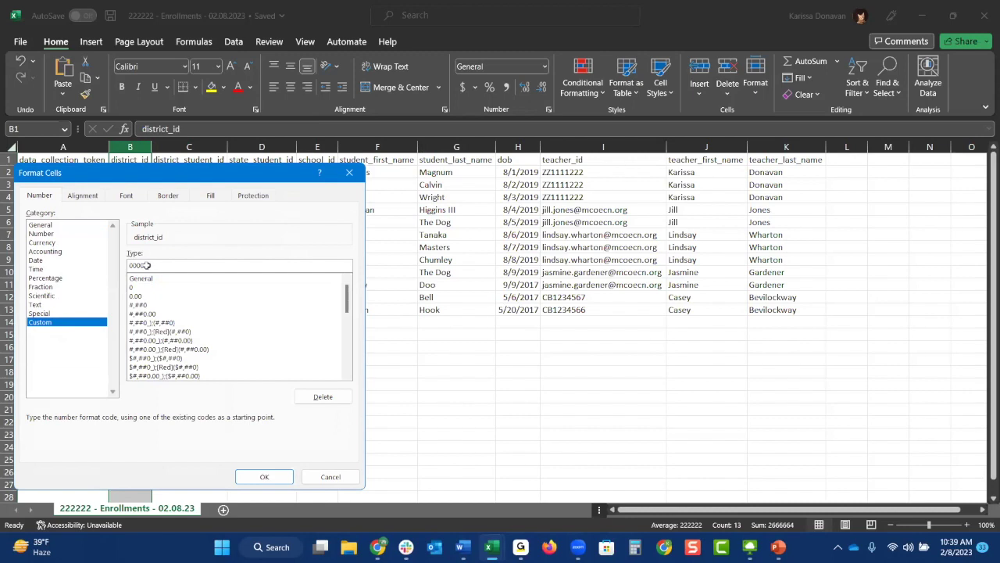
key("Return")
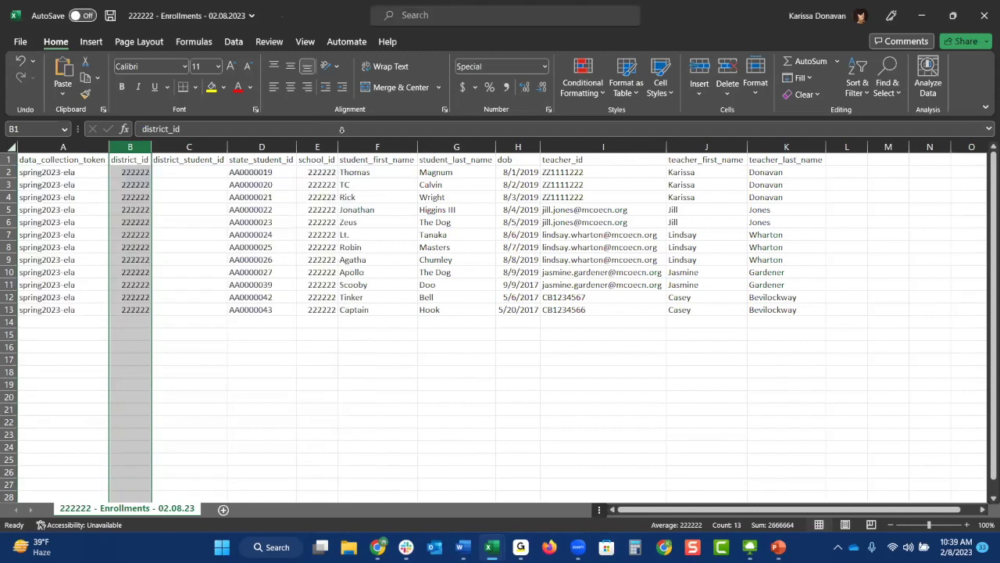
Step: Format the dob column (H) with the custom mm/dd/yyyy date format
left_click(327, 145)
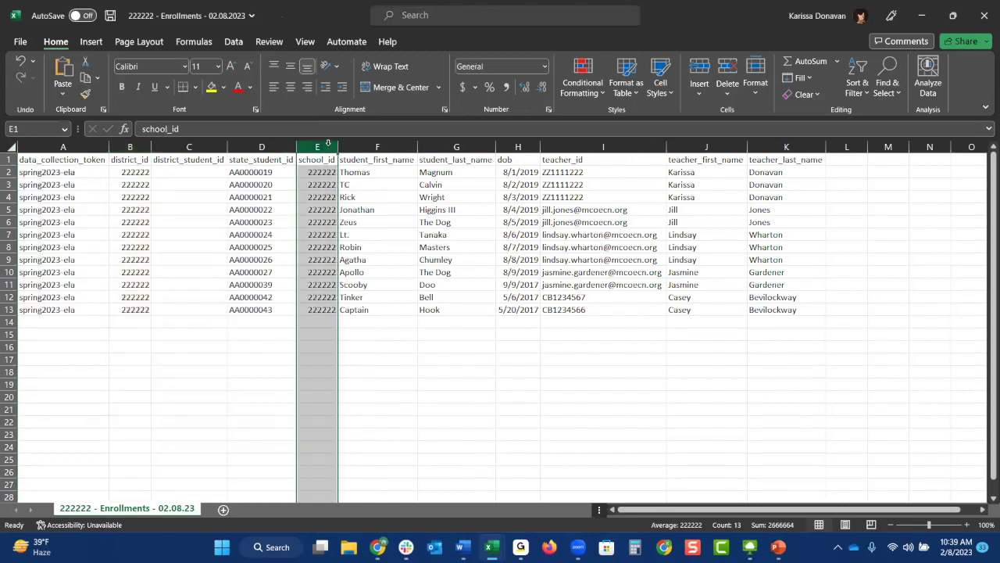
left_click(517, 146)
right_click(517, 147)
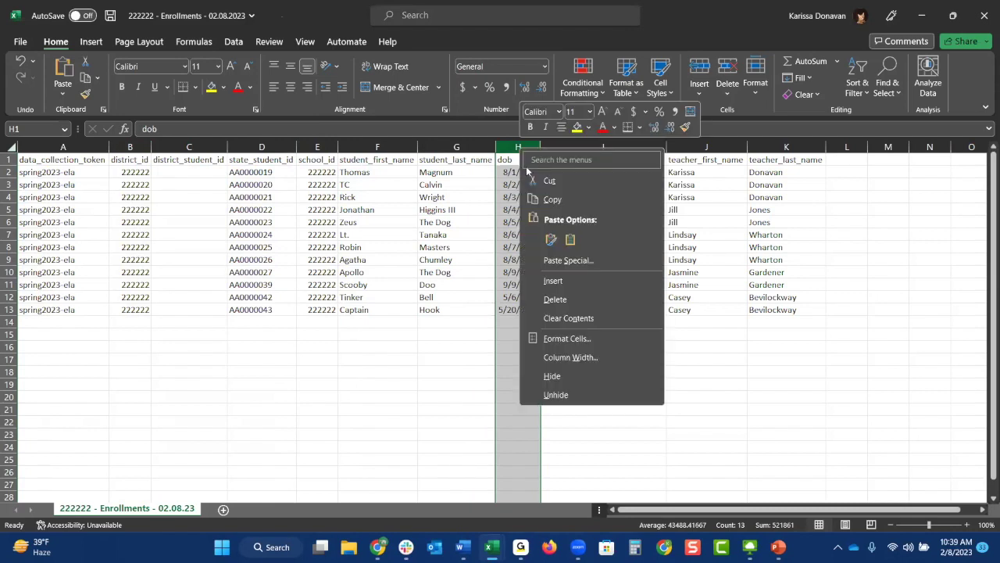
left_click(566, 330)
left_click(429, 328)
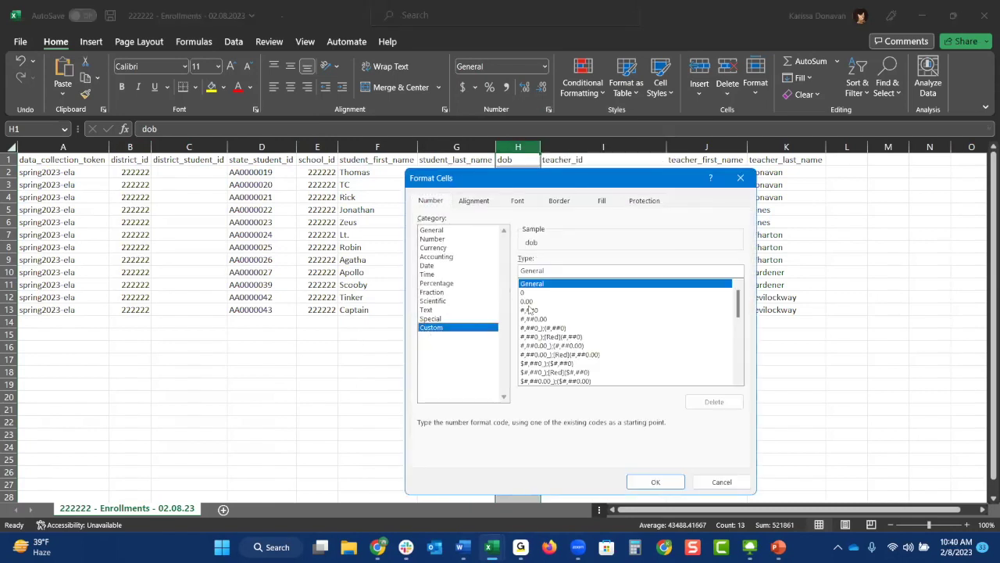
left_click(526, 292)
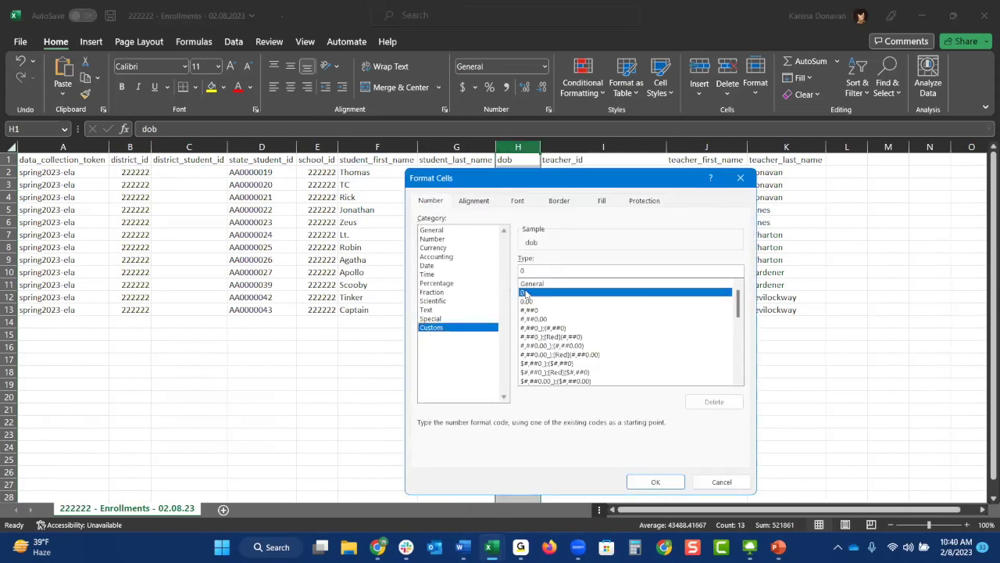
left_click(590, 268)
key("BackSpace")
type("mm/dd/yyyy")
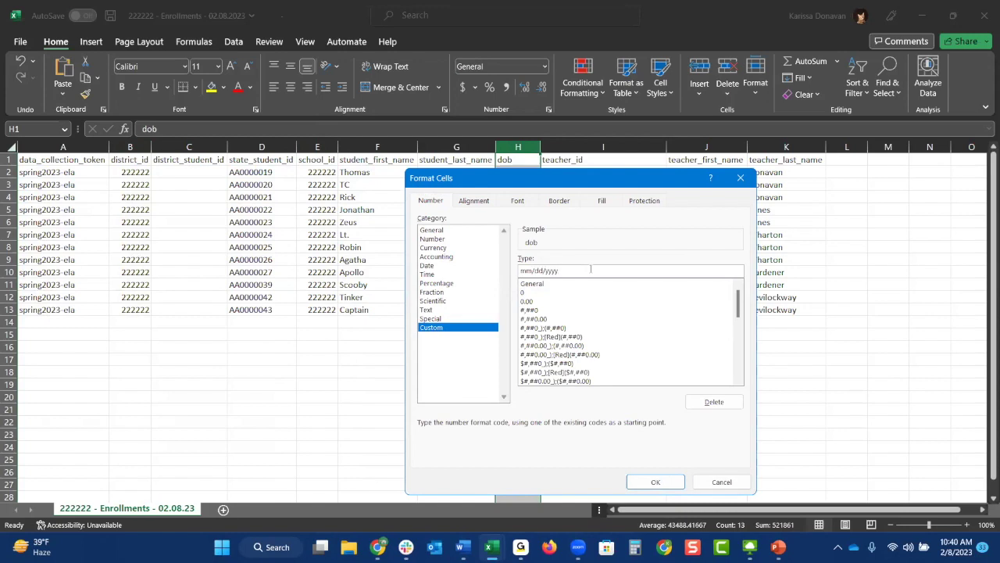
key("Return")
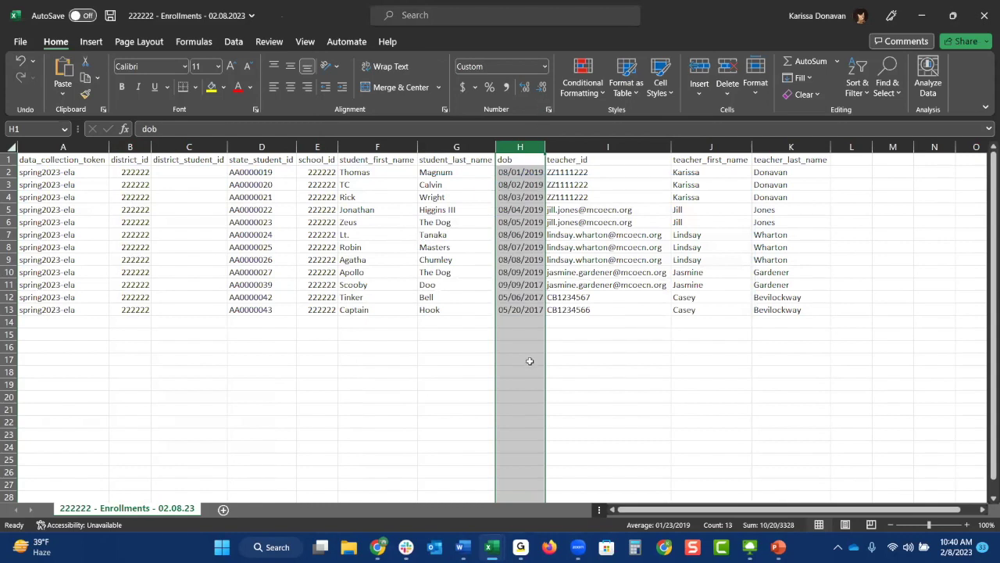
Step: Save the Enrollments workbook and review its name, dob, teacher and token columns
left_click(412, 360)
left_click(110, 15)
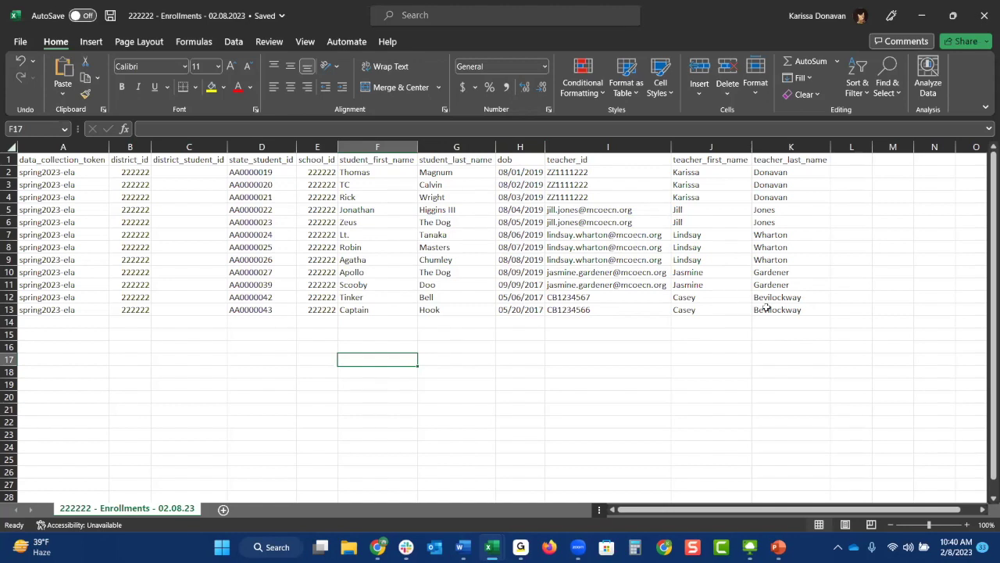
left_click_drag(519, 149, 377, 147)
left_click_drag(456, 146, 519, 147)
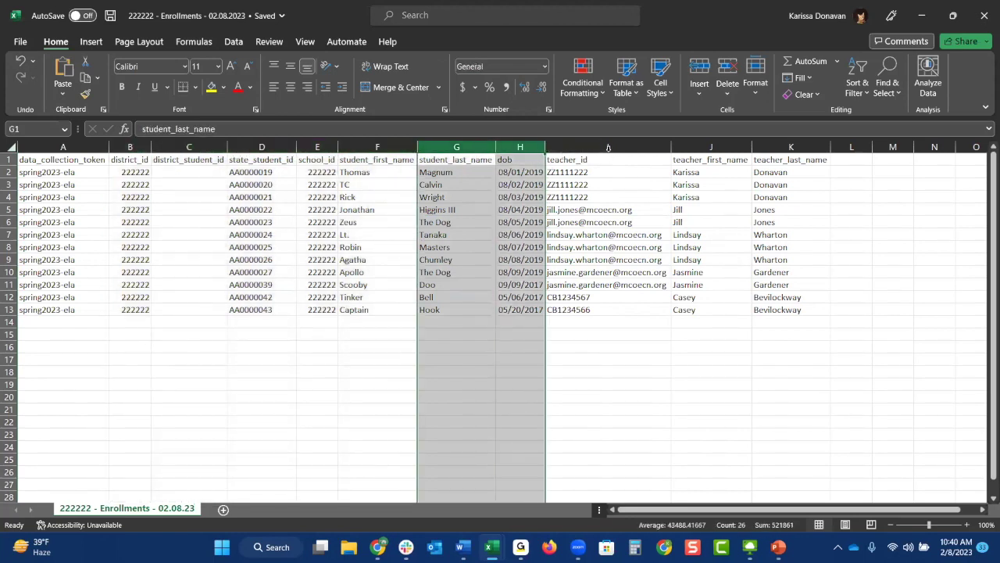
left_click_drag(639, 146, 781, 147)
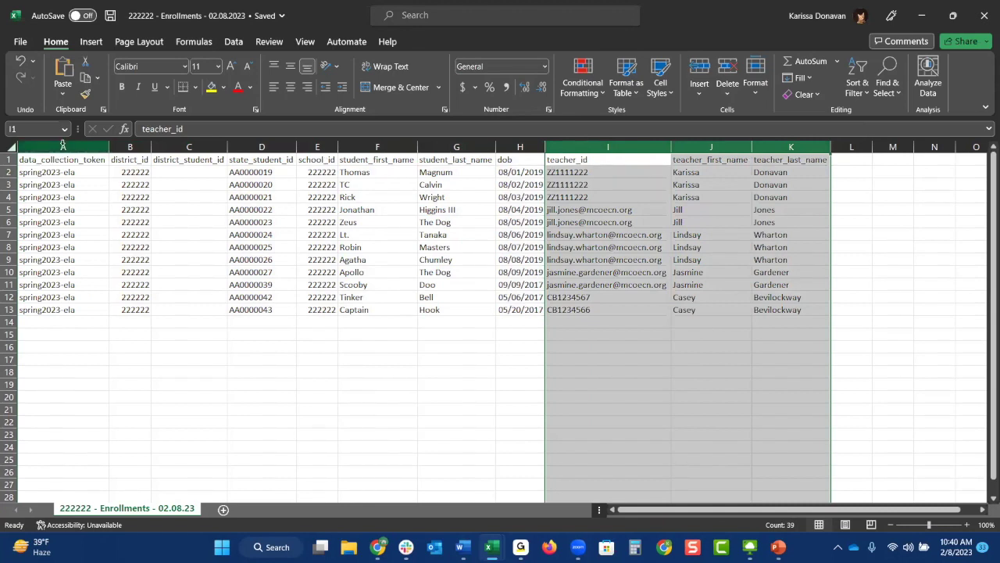
left_click(63, 147)
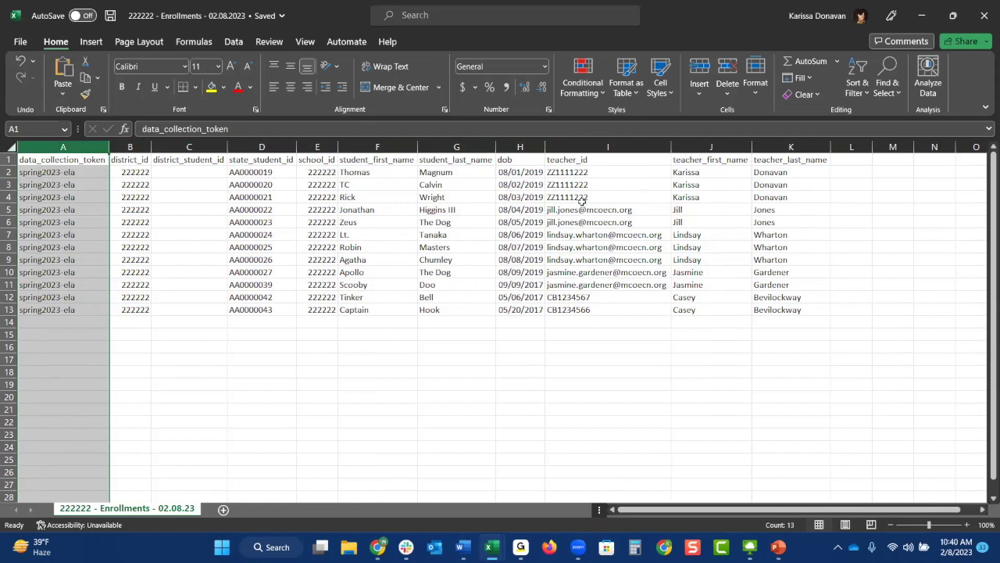
left_click(208, 245)
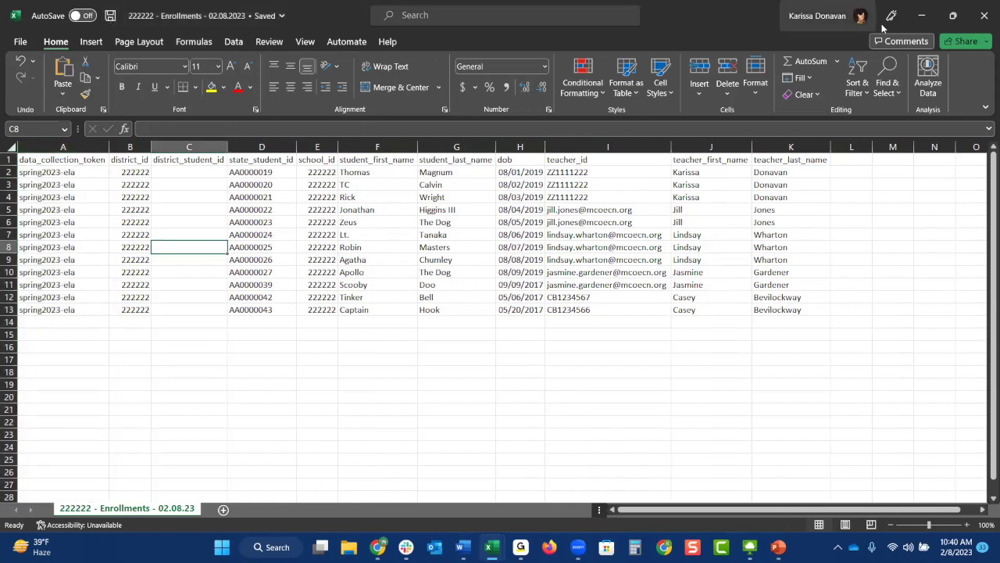
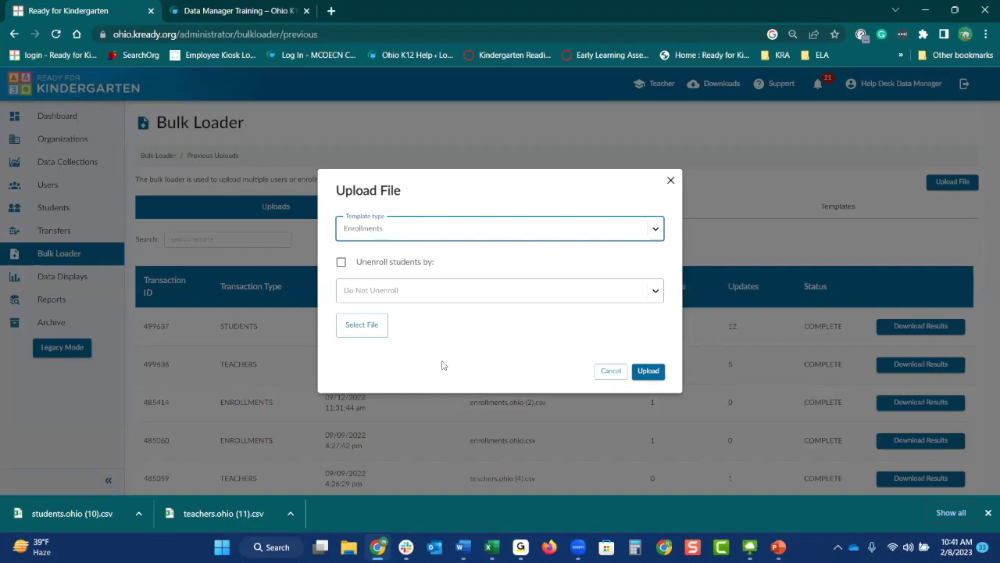
Step: Try unenrolling students by district, then leave unenrollment switched off
left_click(342, 263)
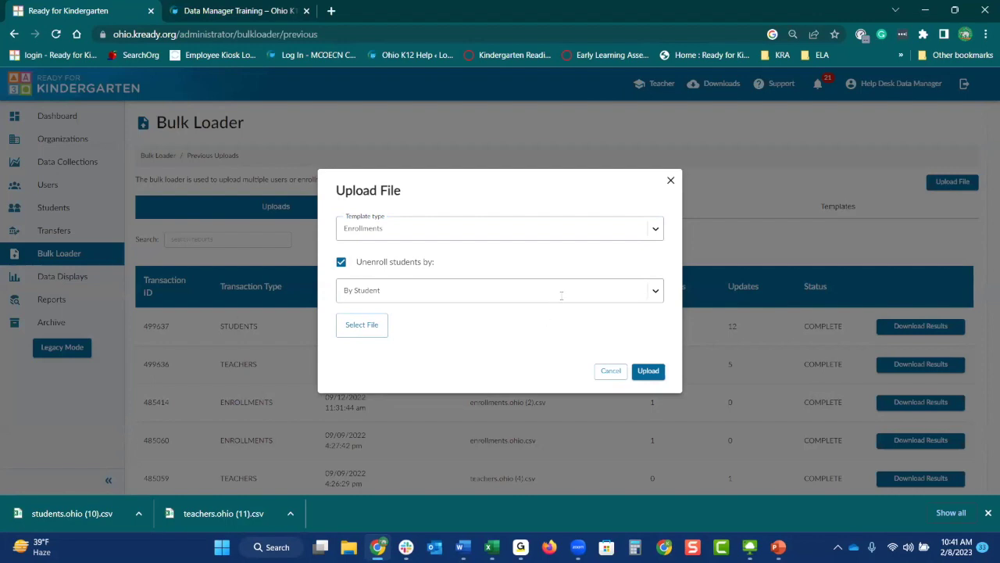
left_click(656, 294)
left_click(373, 331)
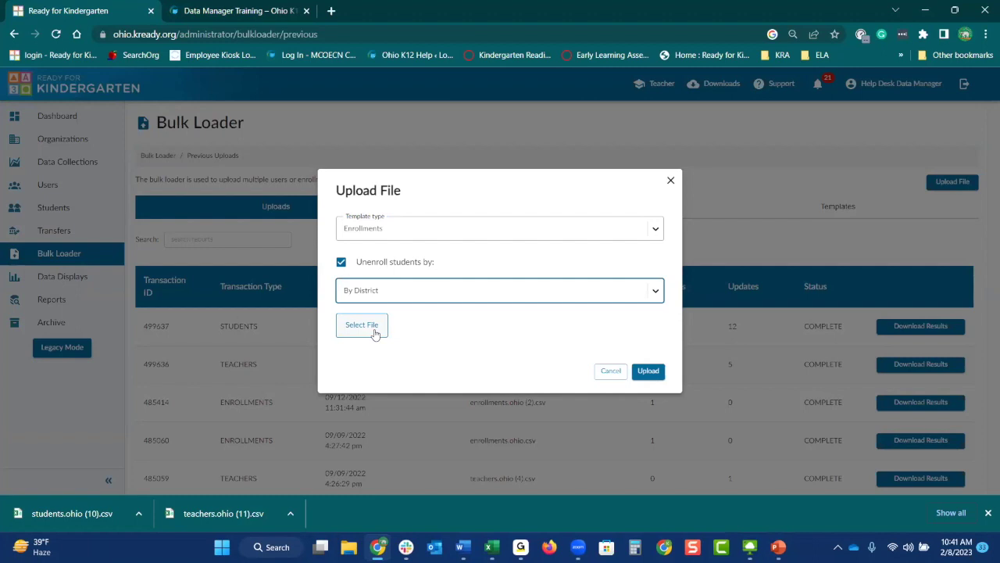
left_click(346, 267)
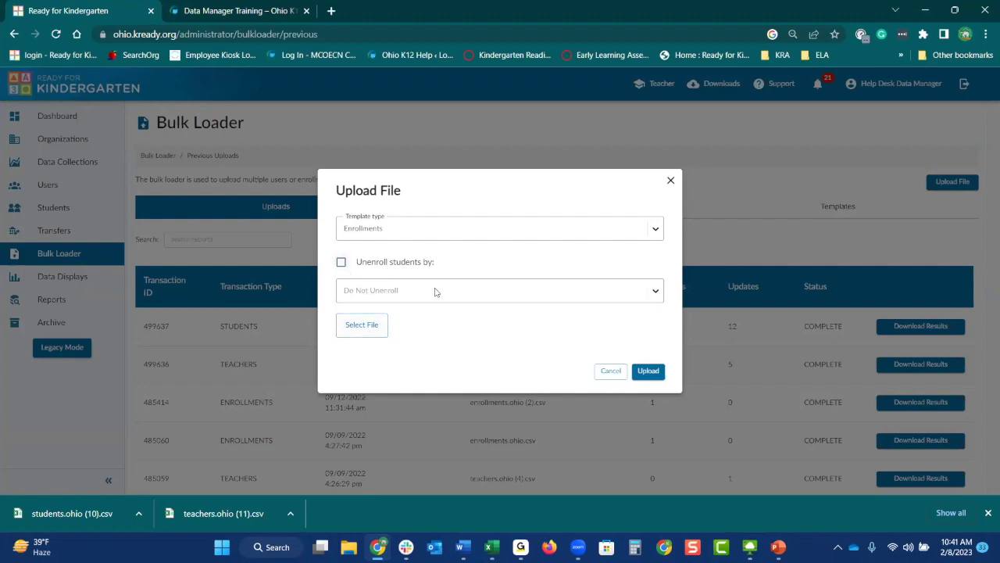
Step: Select 222222 - Enrollments - 02.08.2023.csv as the Enrollments file and submit it
left_click(362, 328)
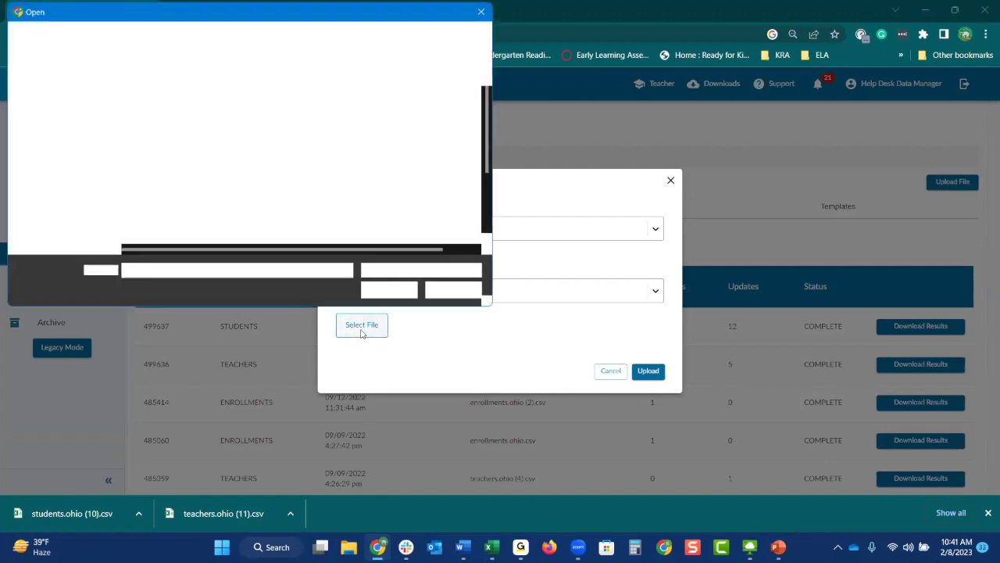
left_click(196, 170)
left_click(389, 290)
left_click(638, 384)
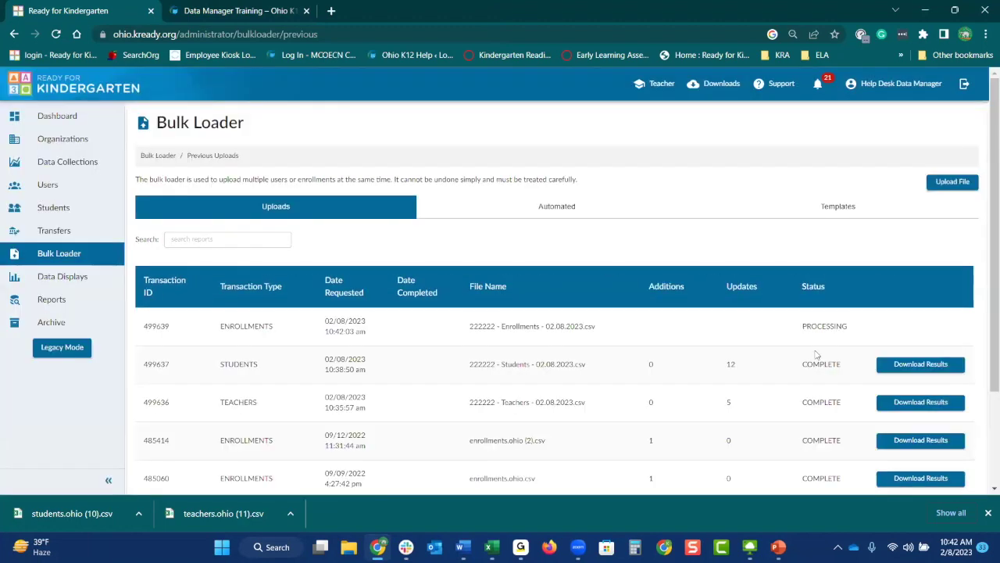
Step: Reload until transaction 499639 shows ERRORS, then download and open its validation errors CSV
left_click(55, 35)
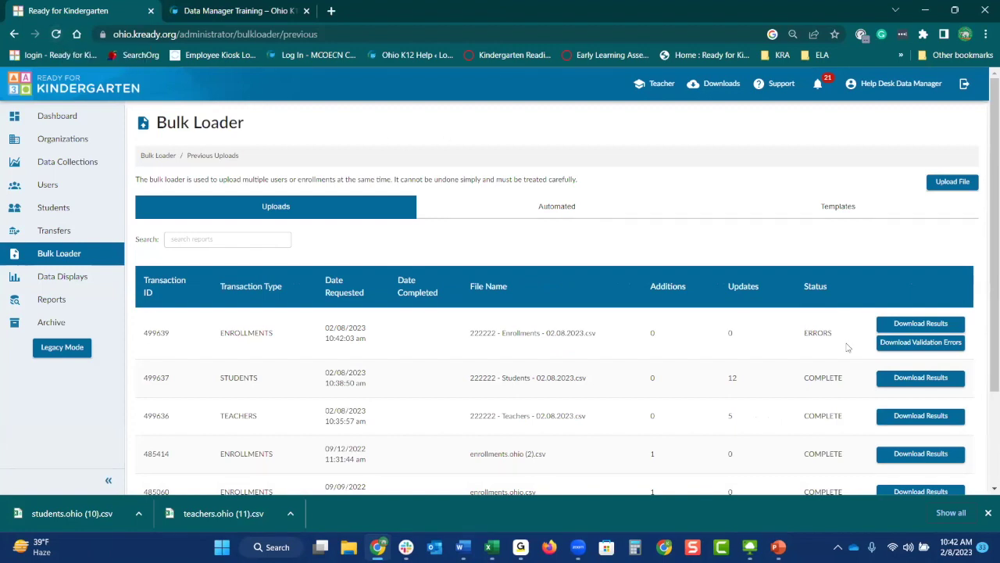
left_click(904, 344)
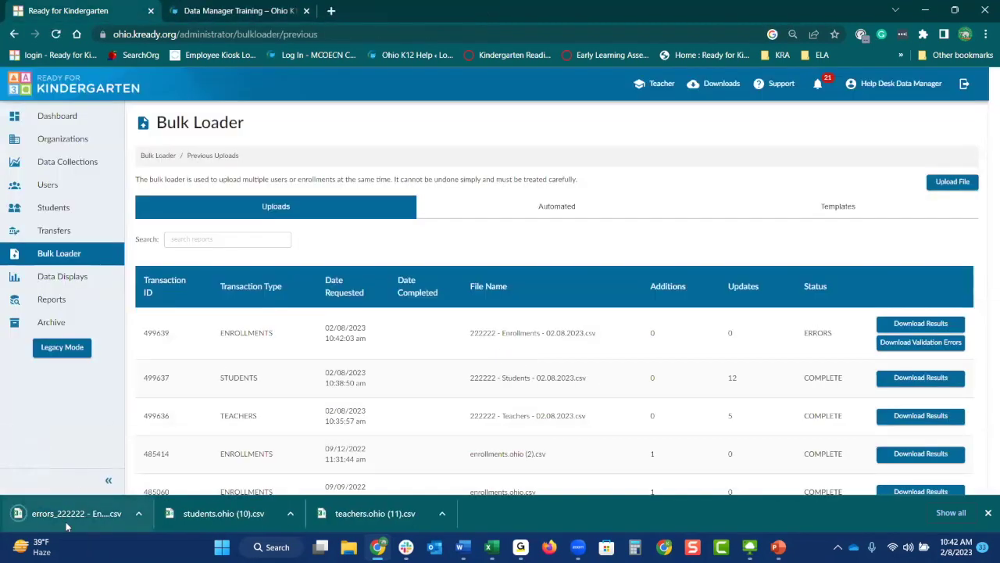
left_click(65, 517)
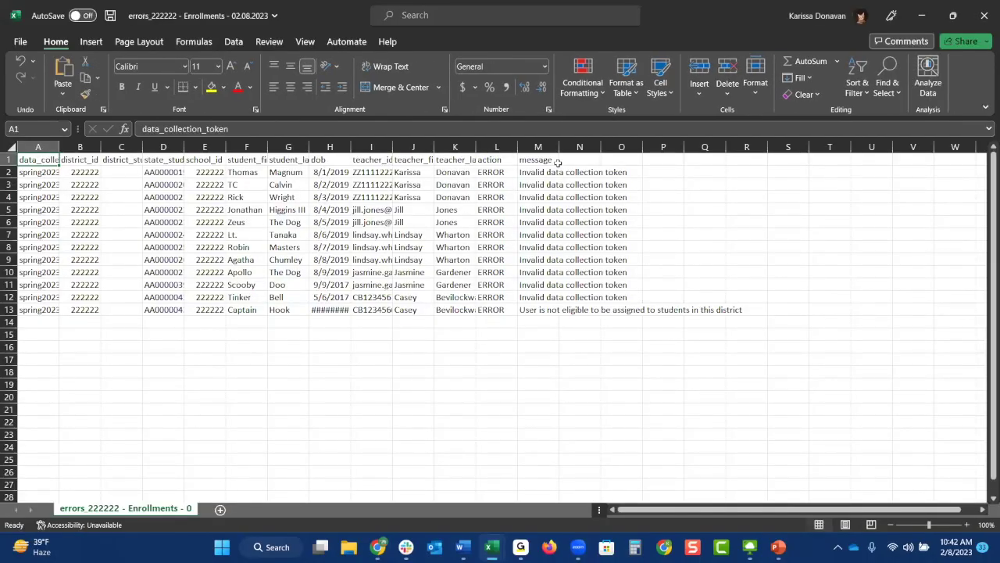
Step: Autofit column A and teacher columns I through L while reading the M2 and row 13 errors
left_click(542, 172)
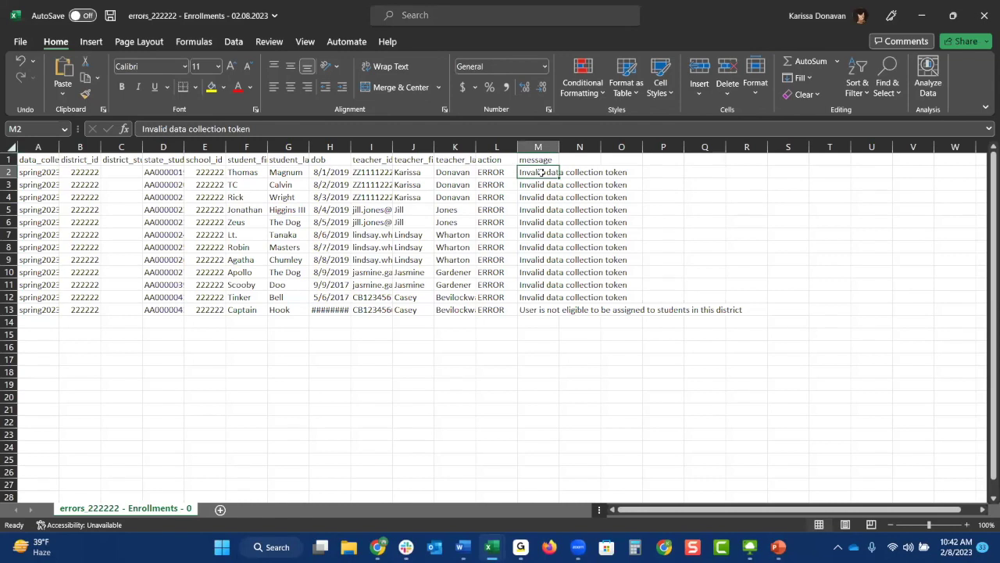
double_click(58, 147)
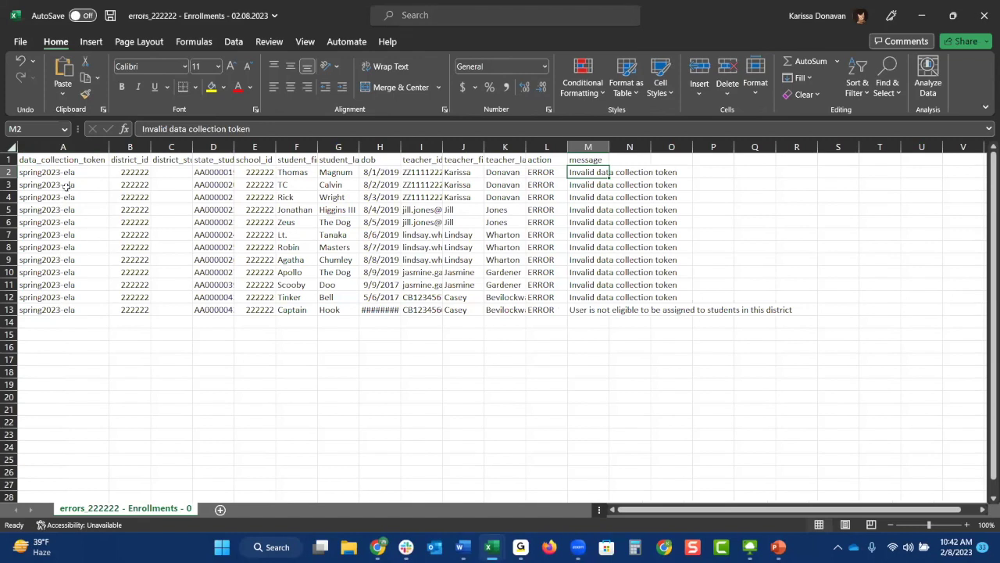
left_click(574, 310)
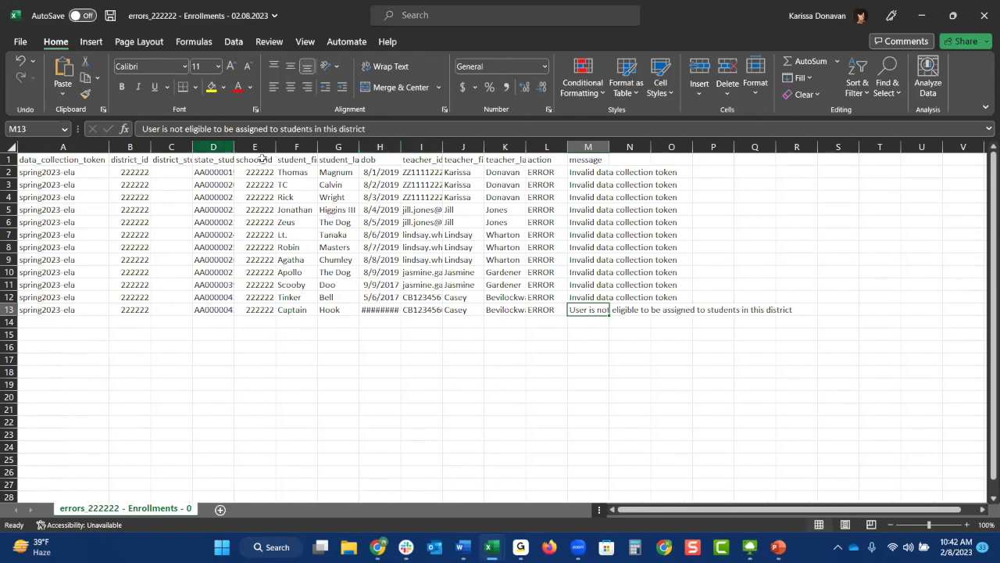
left_click_drag(426, 147, 556, 147)
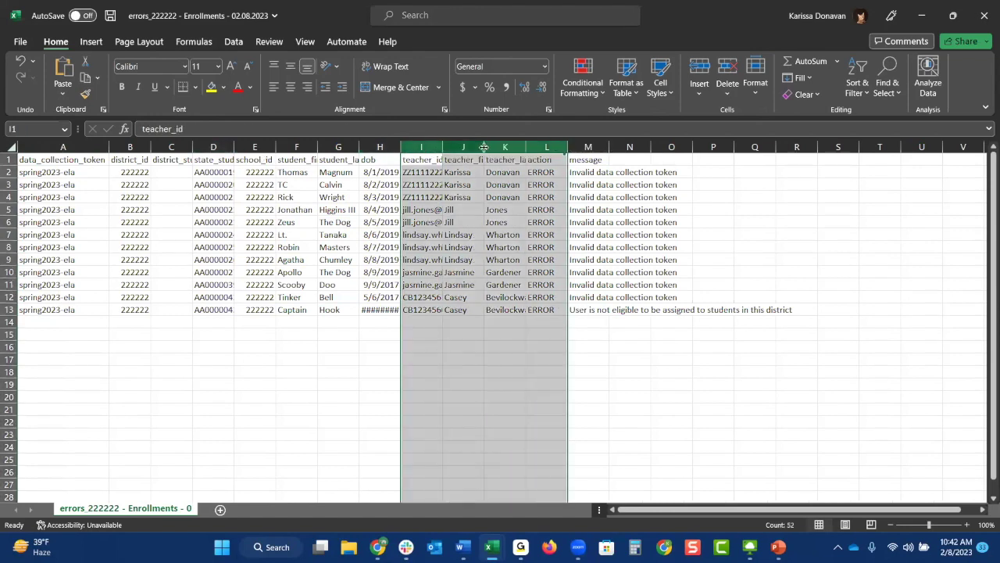
double_click(442, 147)
left_click(803, 310)
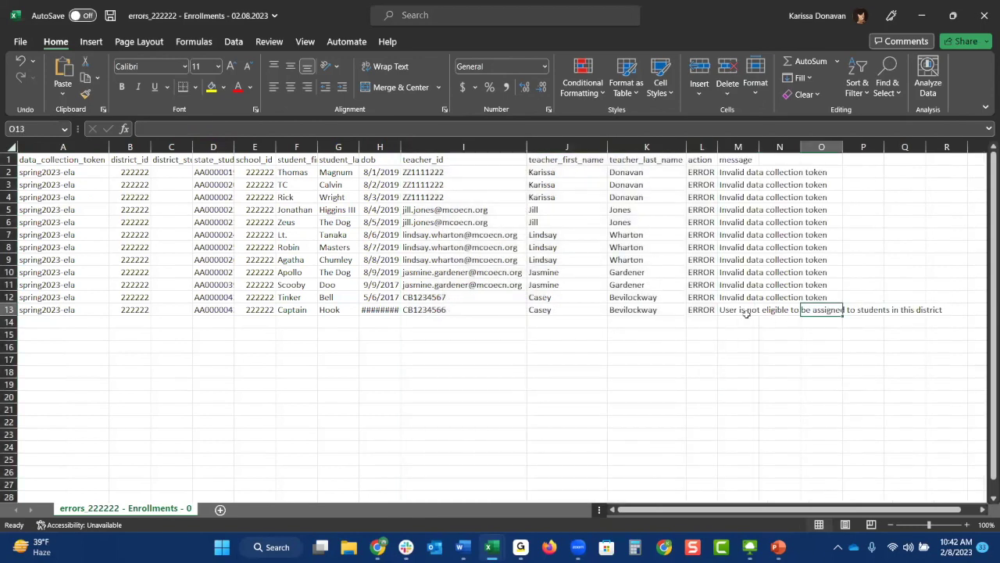
Step: Compare the teacher IDs in cells I12 and I13 against the teacher name columns
left_click_drag(652, 146, 467, 147)
left_click(442, 310)
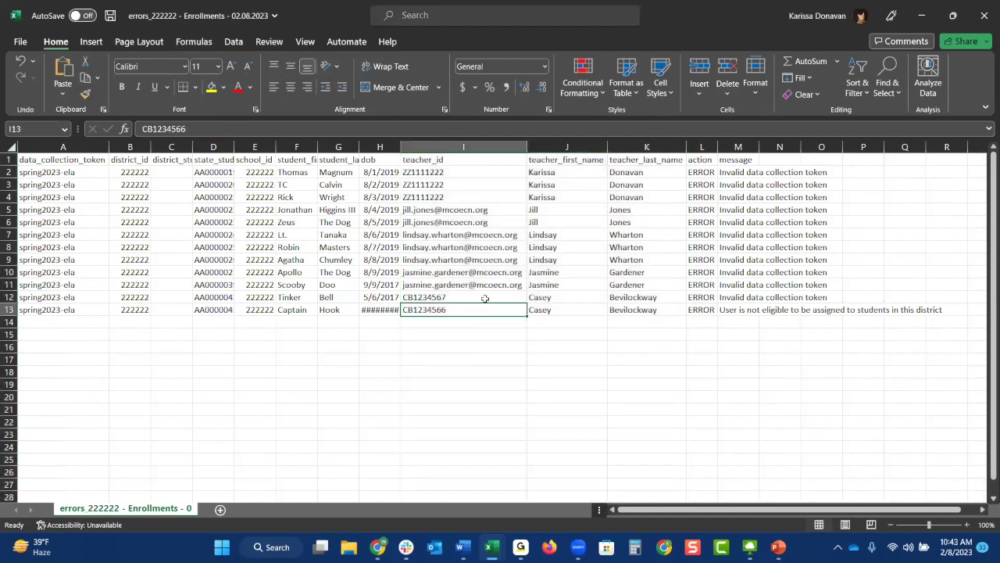
left_click(485, 298)
left_click(454, 311)
left_click(447, 297)
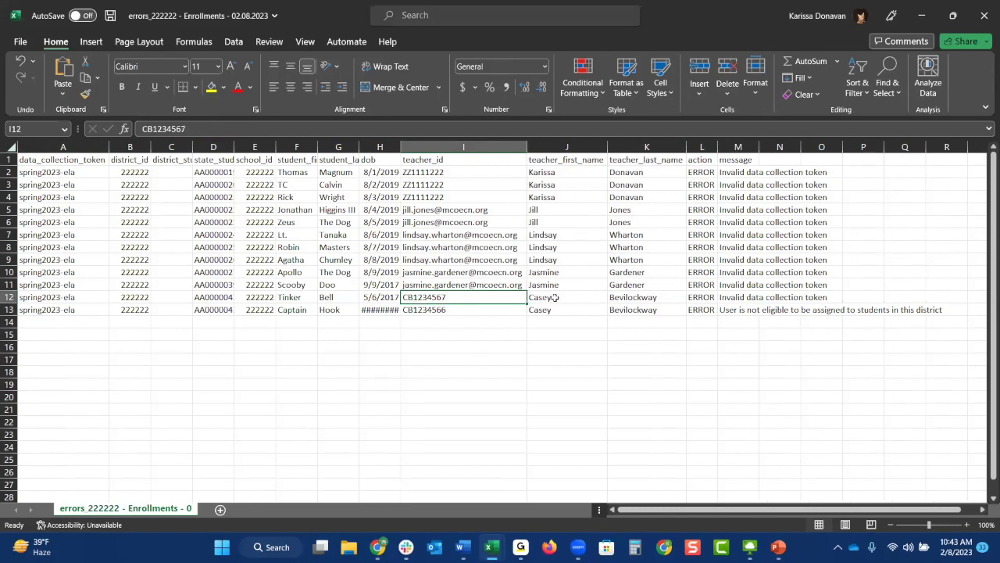
left_click(461, 310)
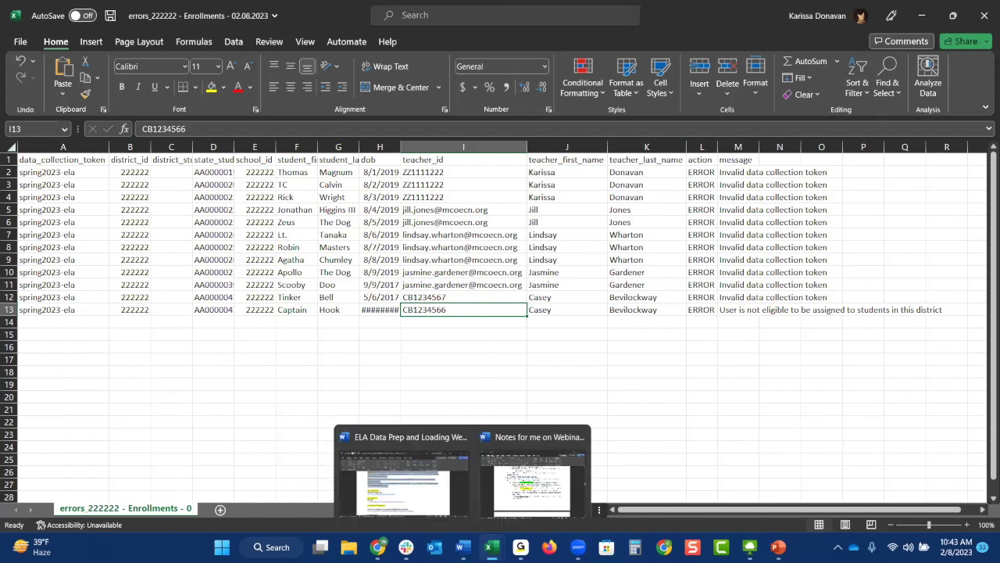
Step: In the 222222 - Enrollments workbook, change the I13 teacher ID's final digit from 6 to 7
mouse_move(491, 545)
left_click(488, 504)
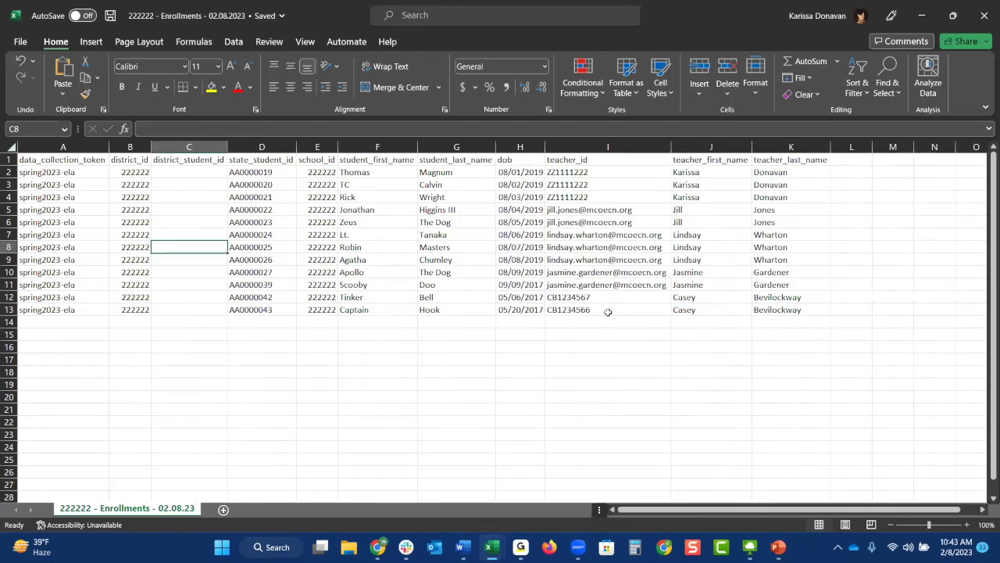
double_click(600, 308)
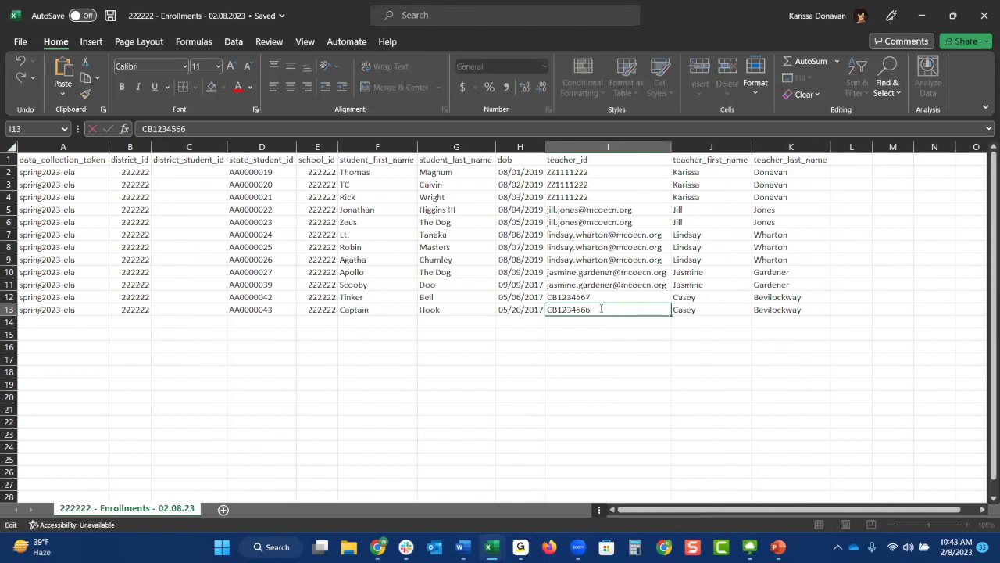
key("BackSpace")
type("7")
left_click(564, 339)
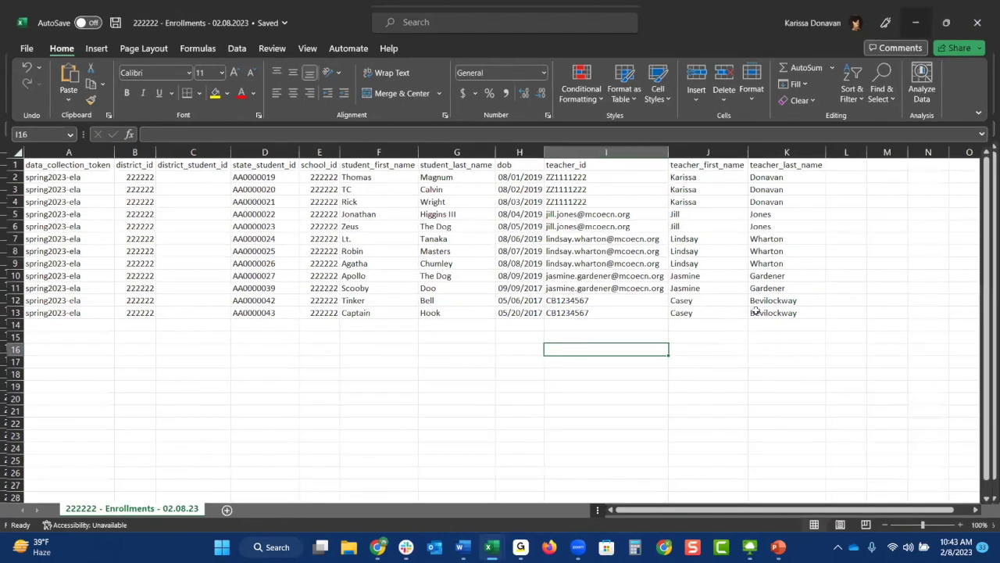
key("alt+Tab")
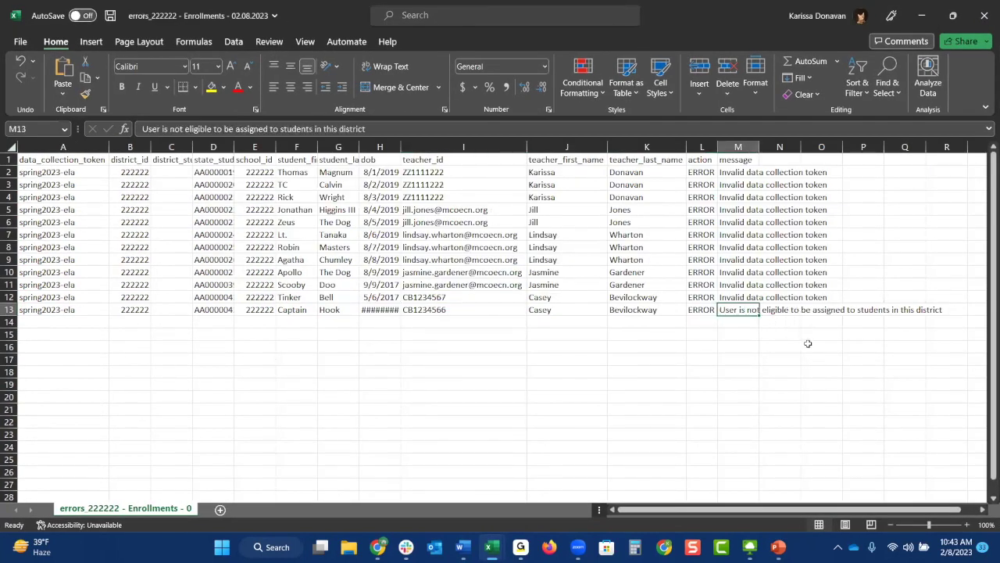
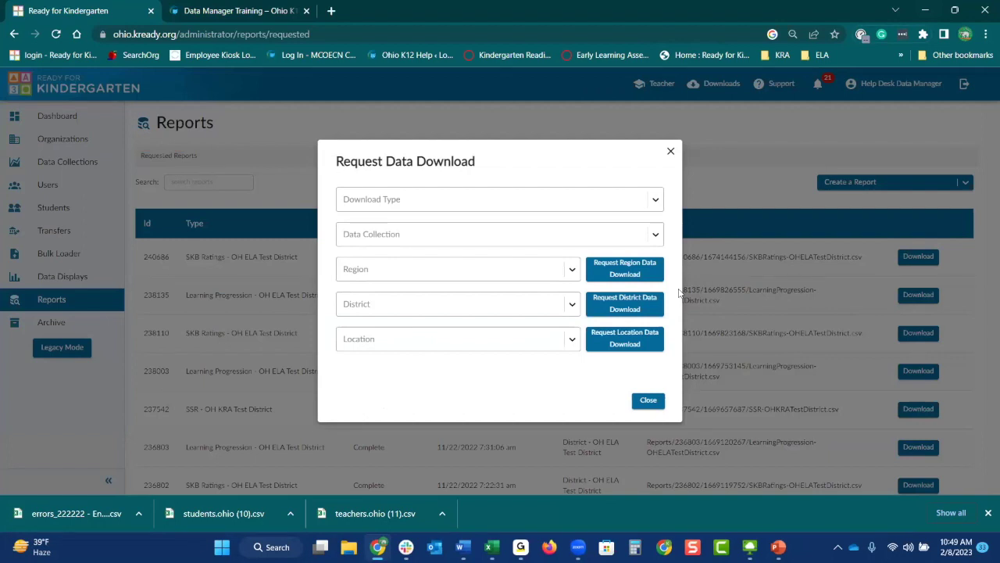
Step: Request an Active Only Teachers download for OH ELA Test District, Fall 2022 Early Learning Assessment
left_click(654, 201)
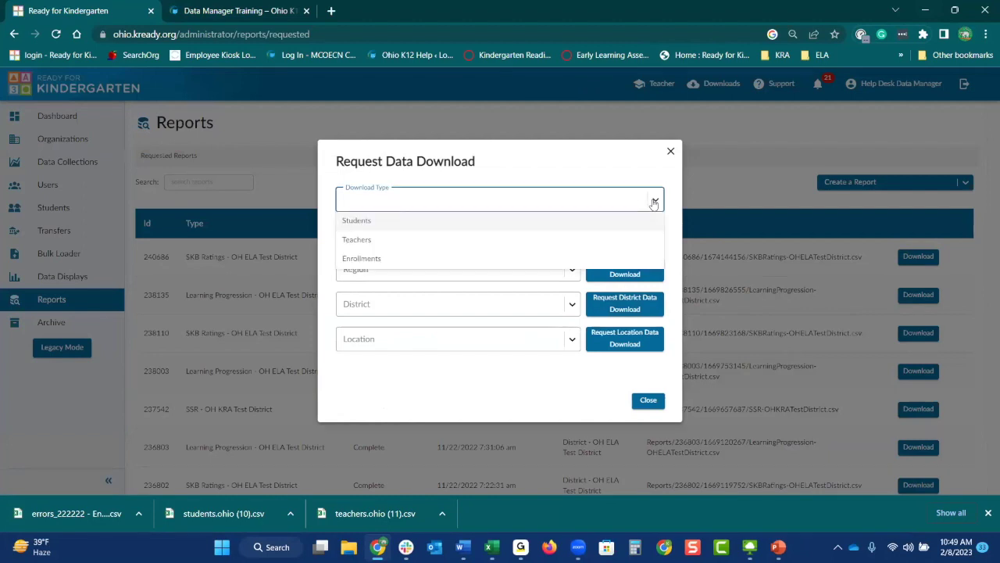
left_click(405, 241)
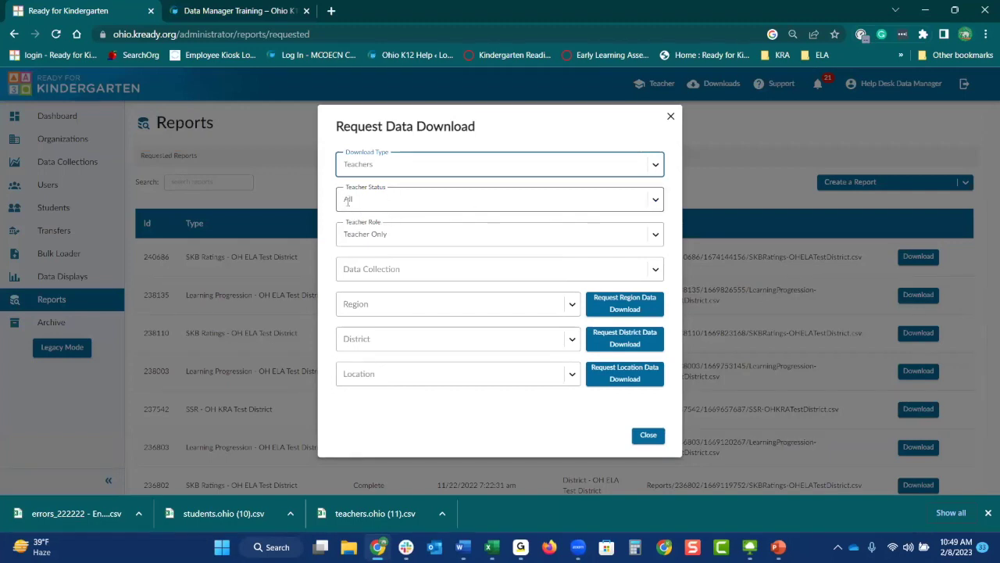
left_click(650, 200)
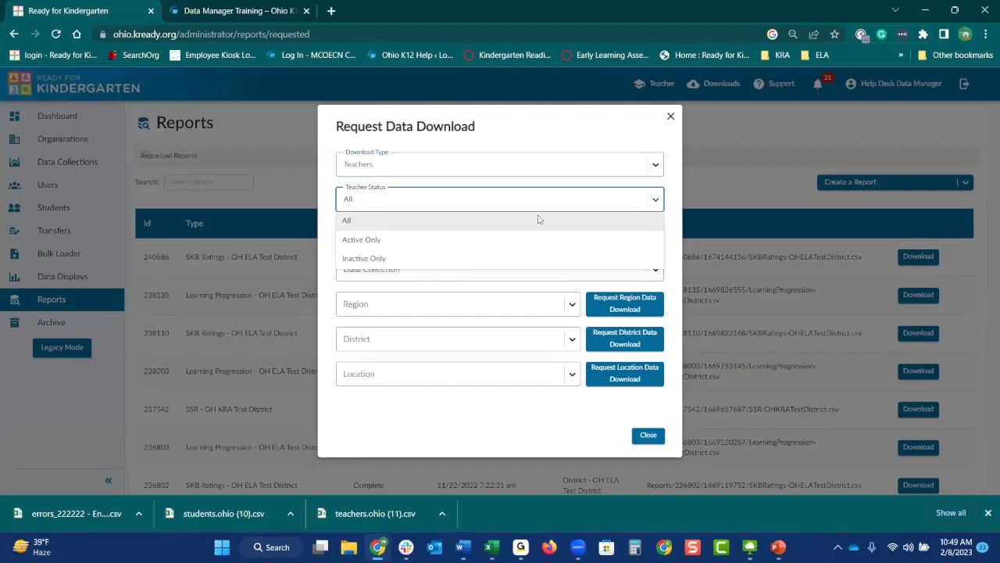
left_click(371, 240)
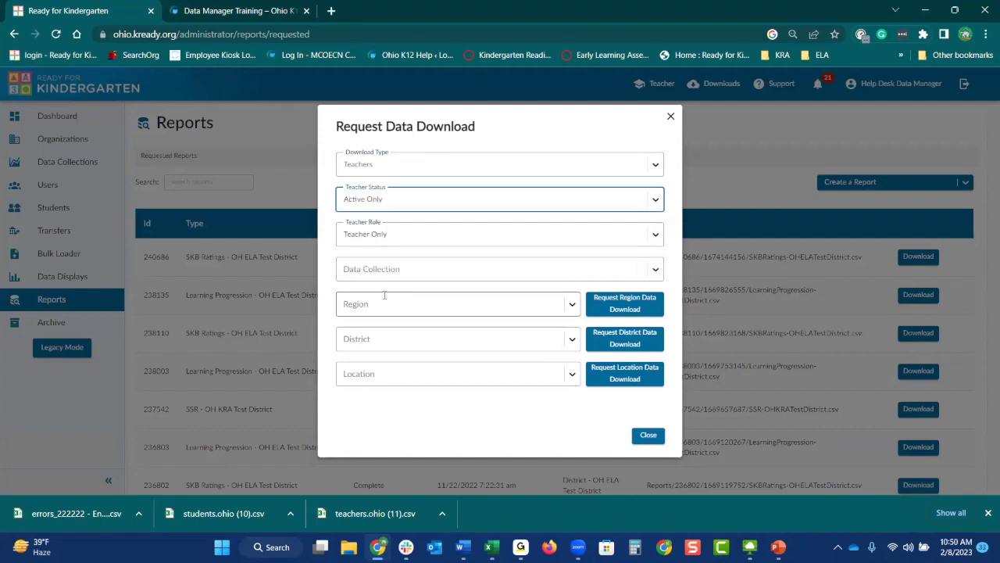
left_click(655, 271)
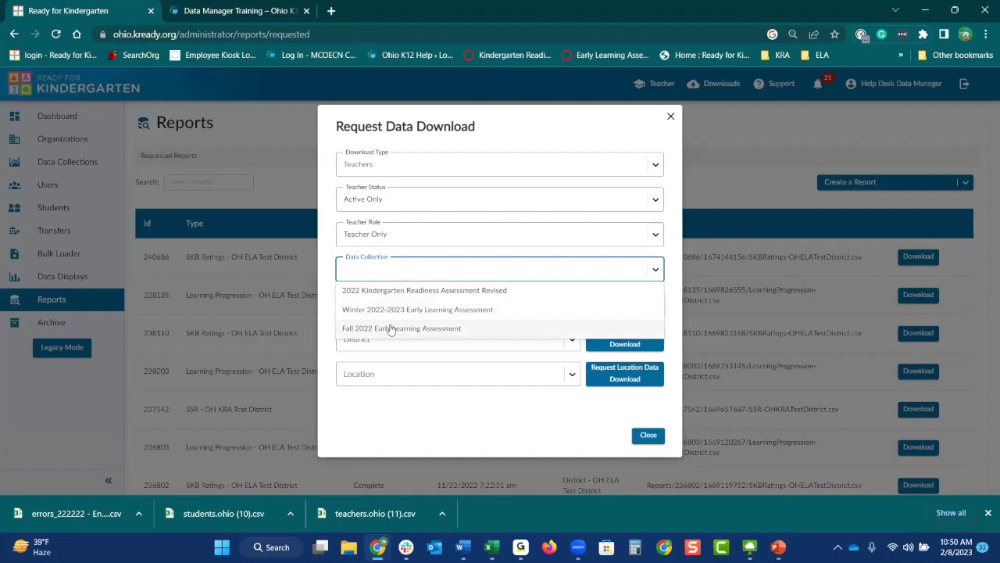
left_click(390, 329)
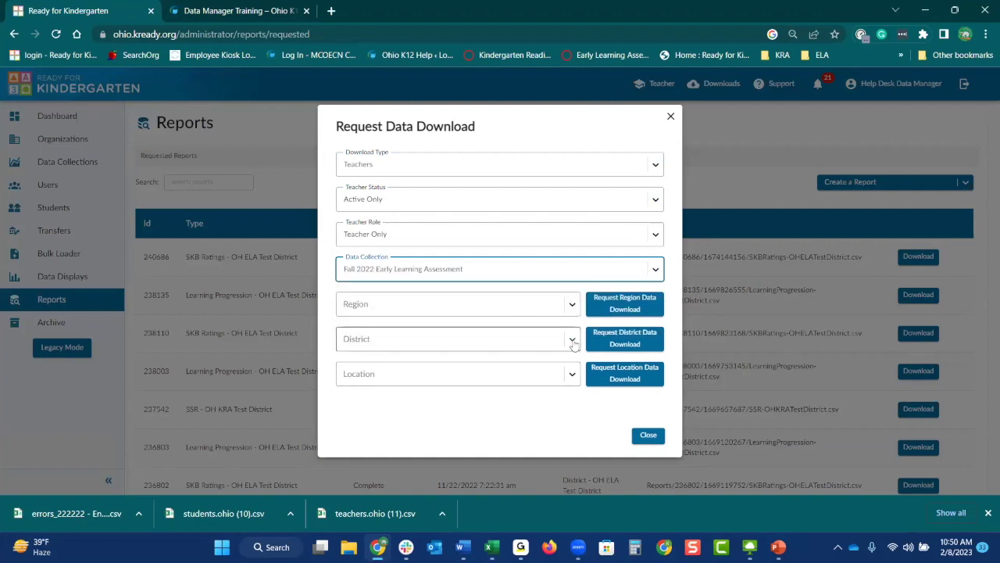
left_click(571, 340)
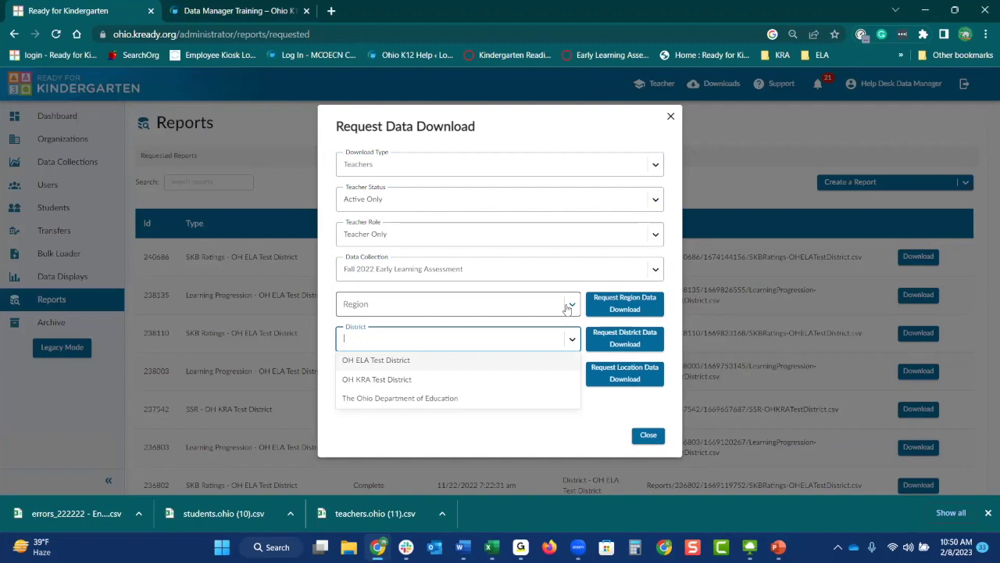
left_click(405, 361)
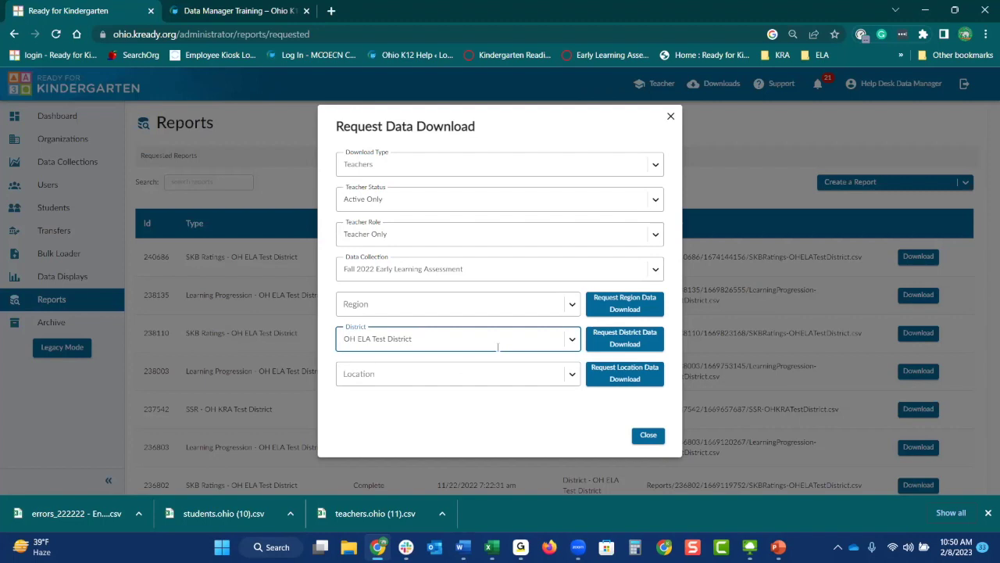
left_click(576, 378)
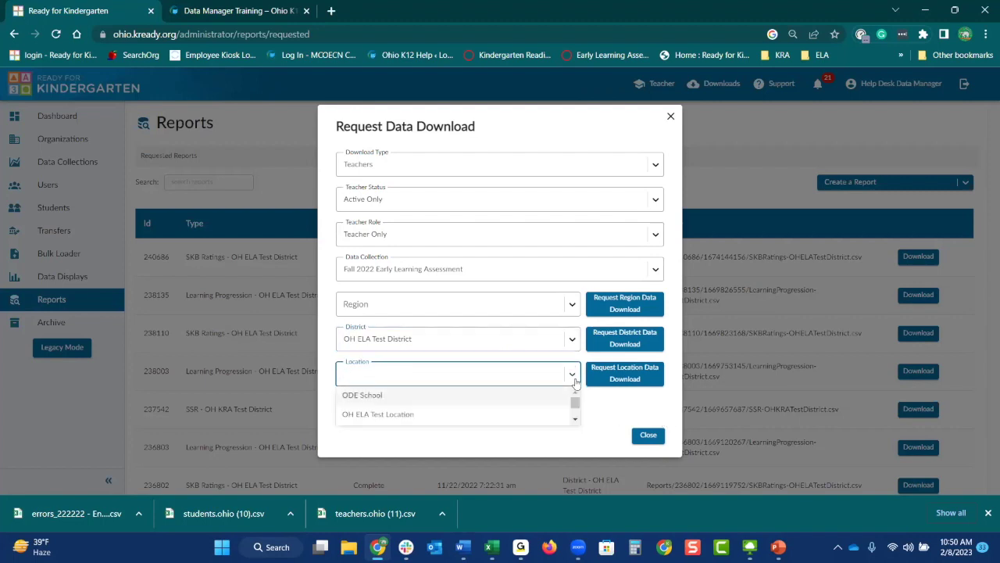
left_click(631, 340)
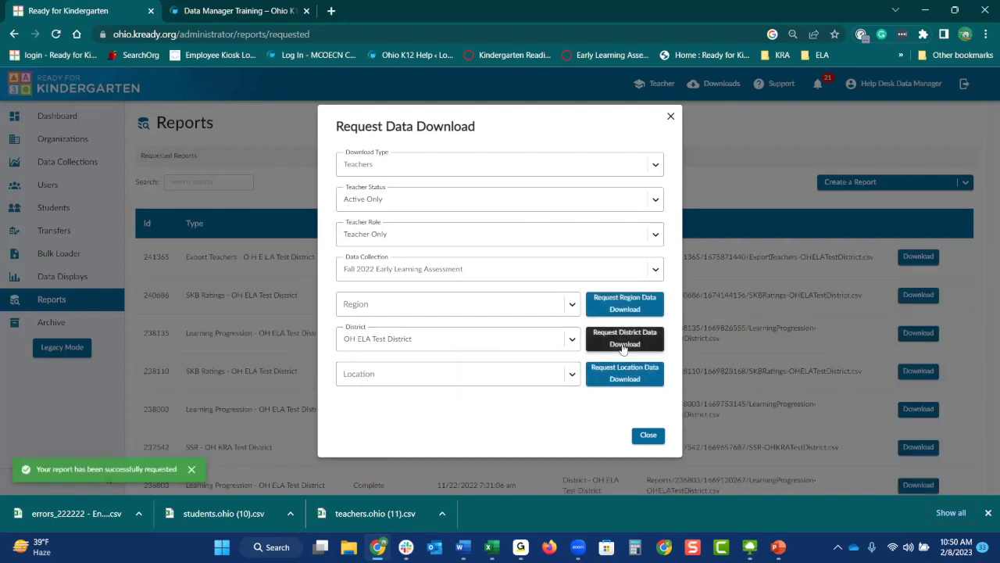
Step: Close the download request form and bring up the Create a Report list of report types
left_click(648, 436)
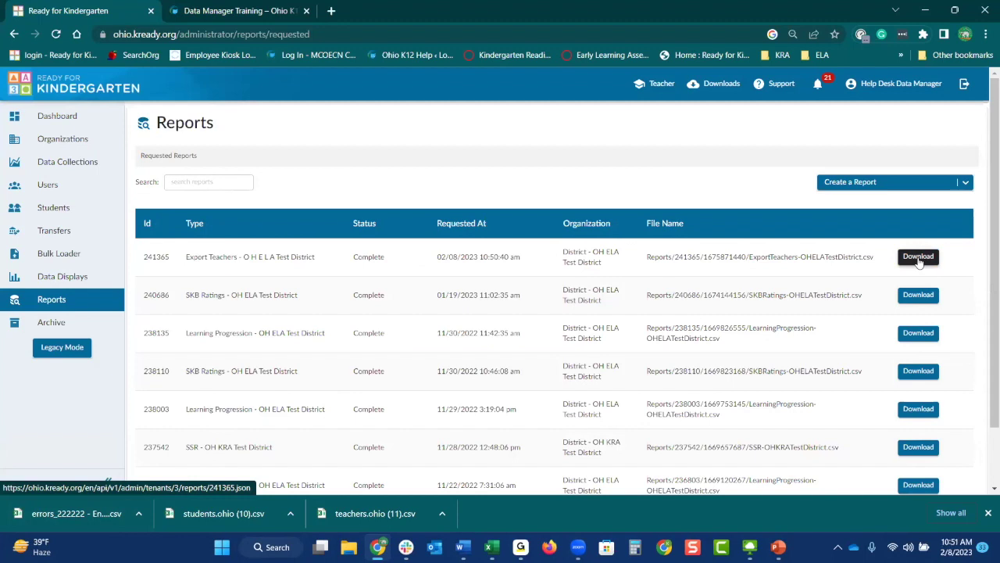
left_click(959, 185)
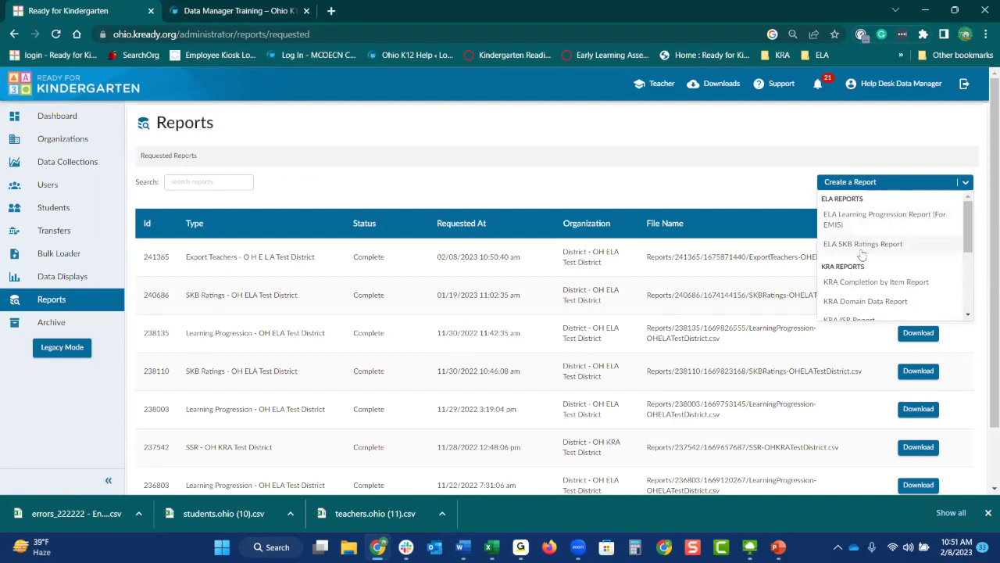
Step: Start an ELA SKB Ratings Report for Fall 2022 Early Learning Assessment, toggling Filter by POA off and on
left_click(832, 249)
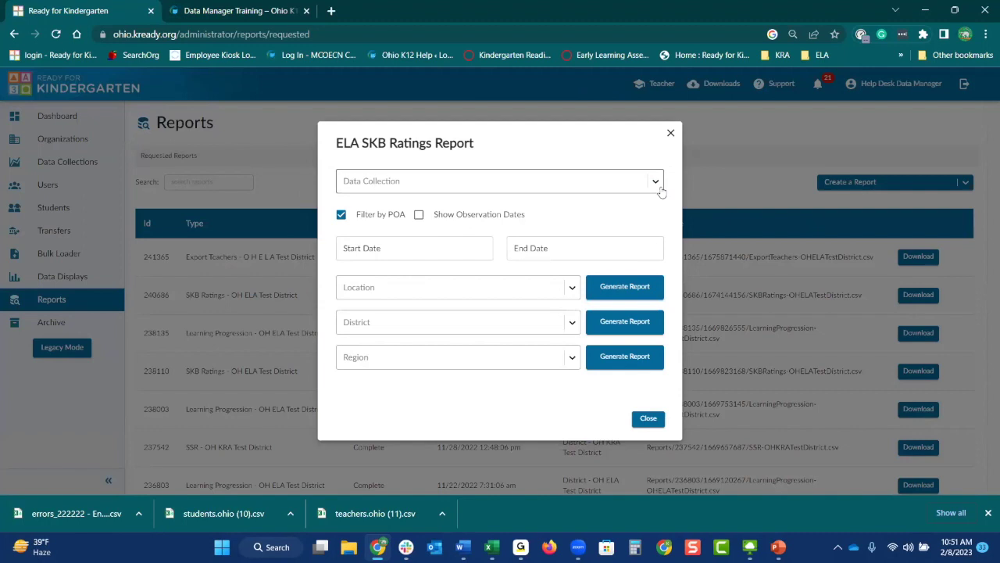
left_click(468, 181)
left_click(462, 222)
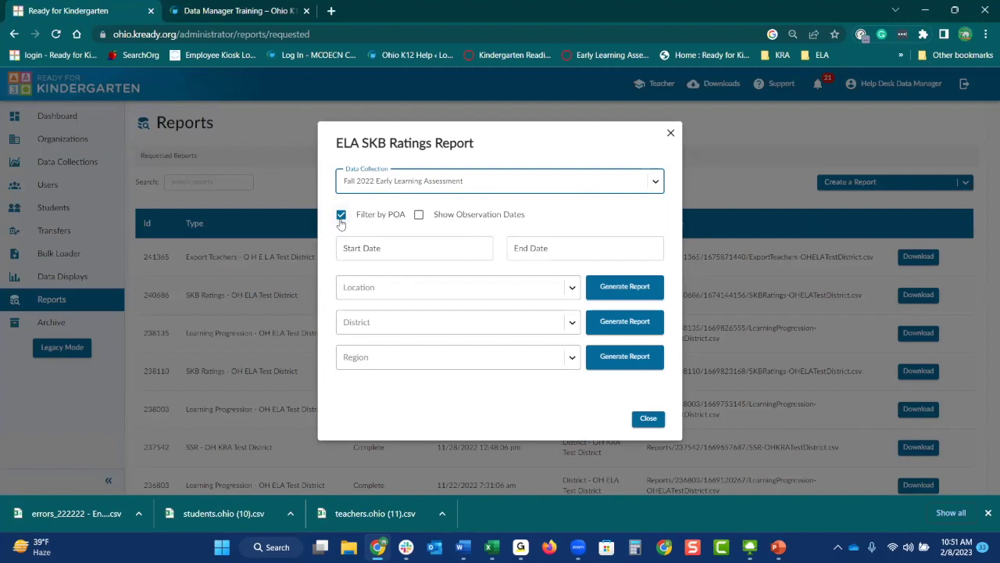
left_click(340, 222)
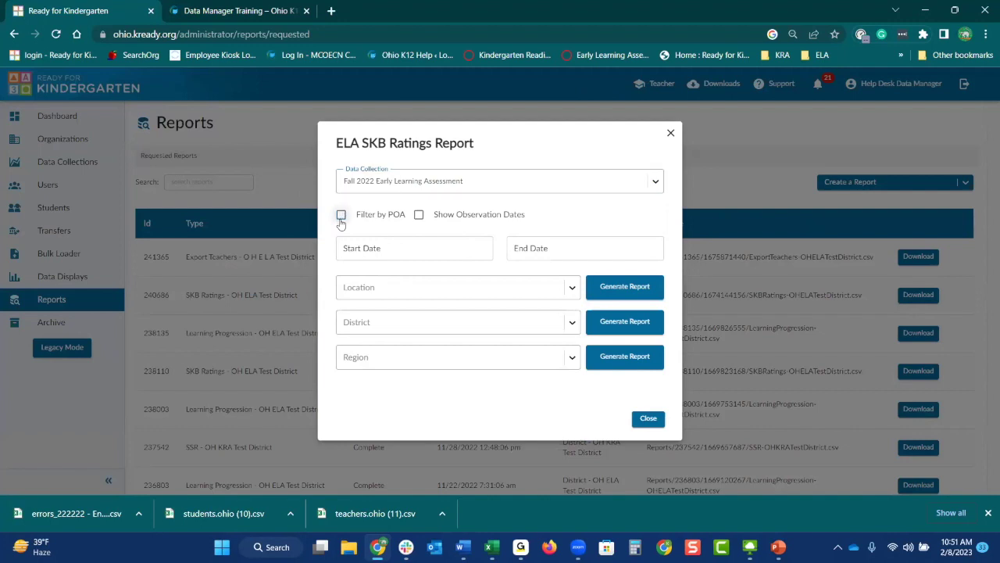
left_click(341, 222)
Step: Turn off the POA filter and set the report start date to August 15, 2022
left_click(341, 214)
left_click(382, 248)
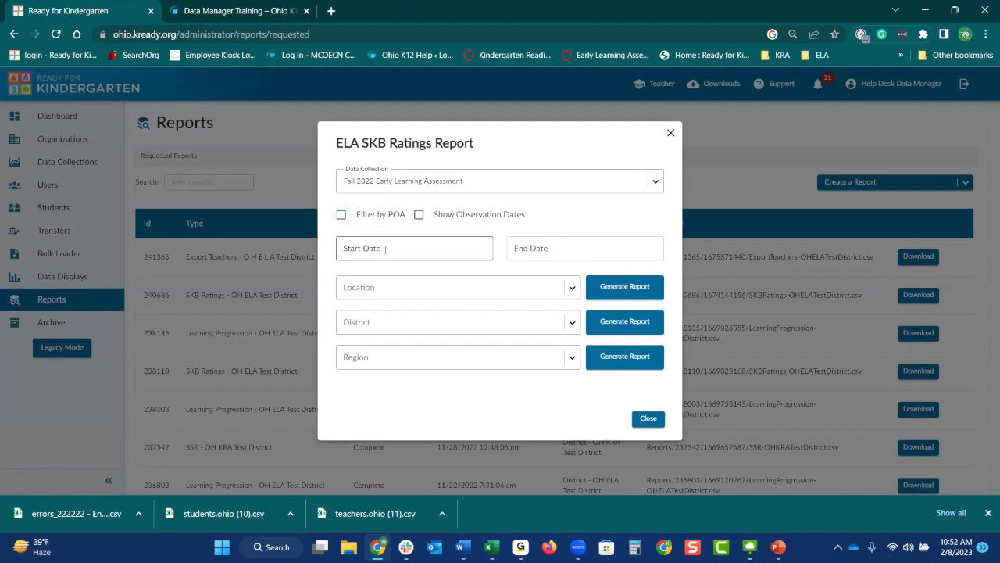
left_click(385, 248)
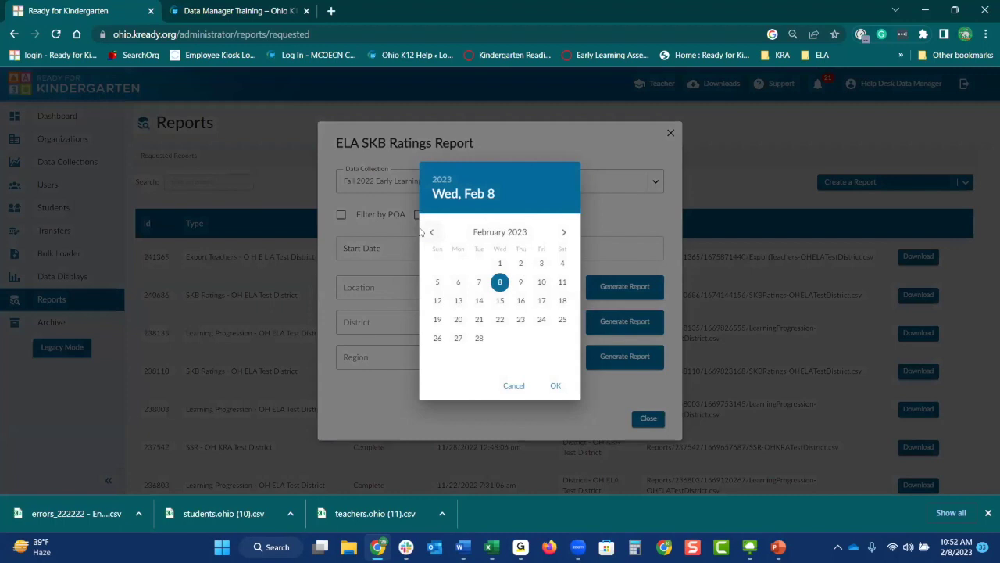
left_click(431, 233)
left_click(431, 234)
left_click(432, 233)
left_click(431, 234)
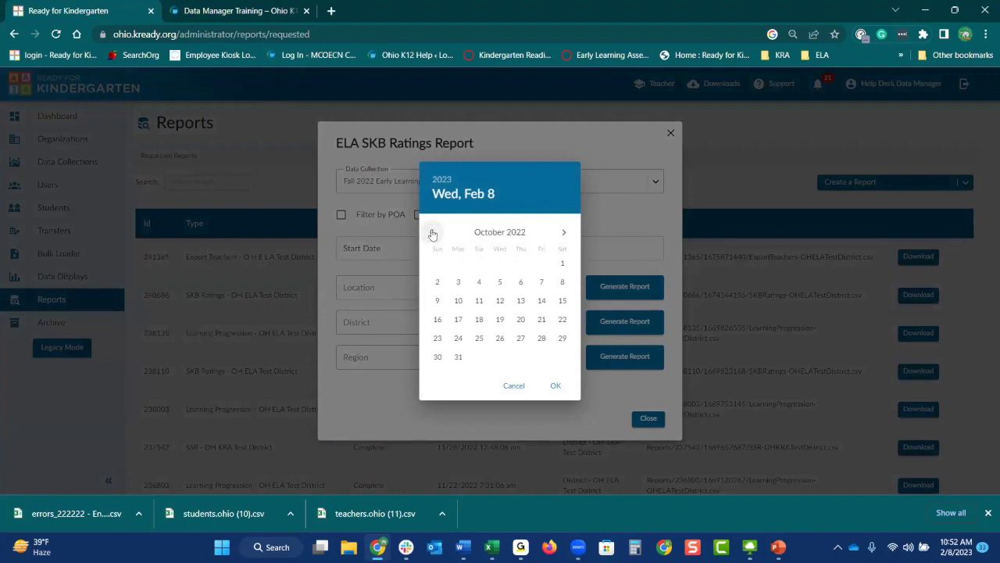
left_click(432, 233)
left_click(433, 234)
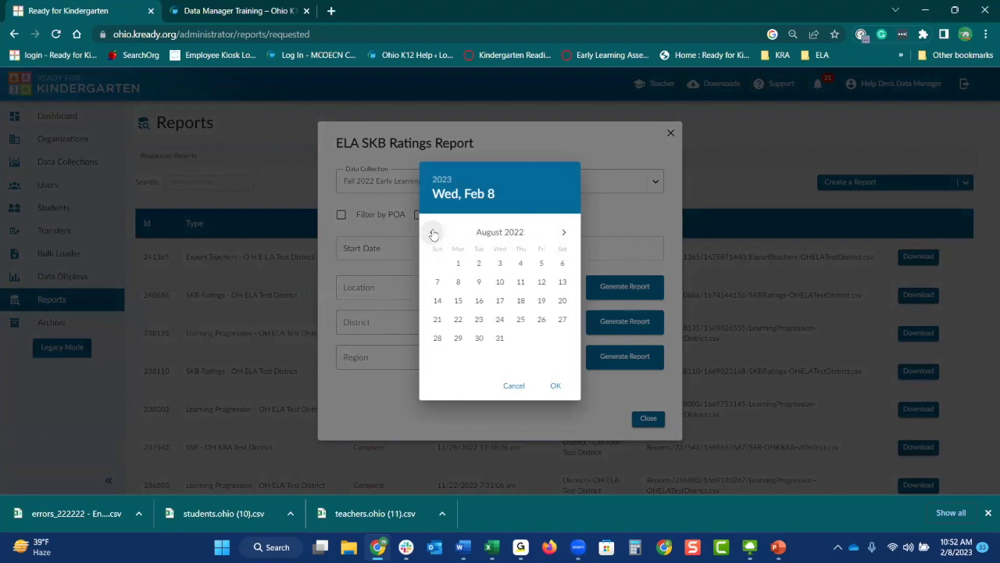
left_click(458, 301)
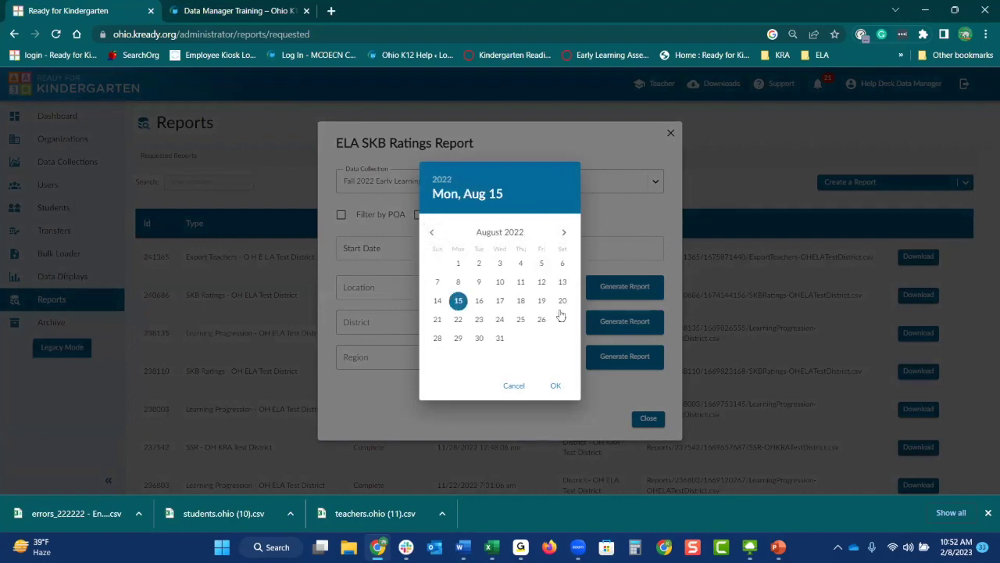
left_click(556, 385)
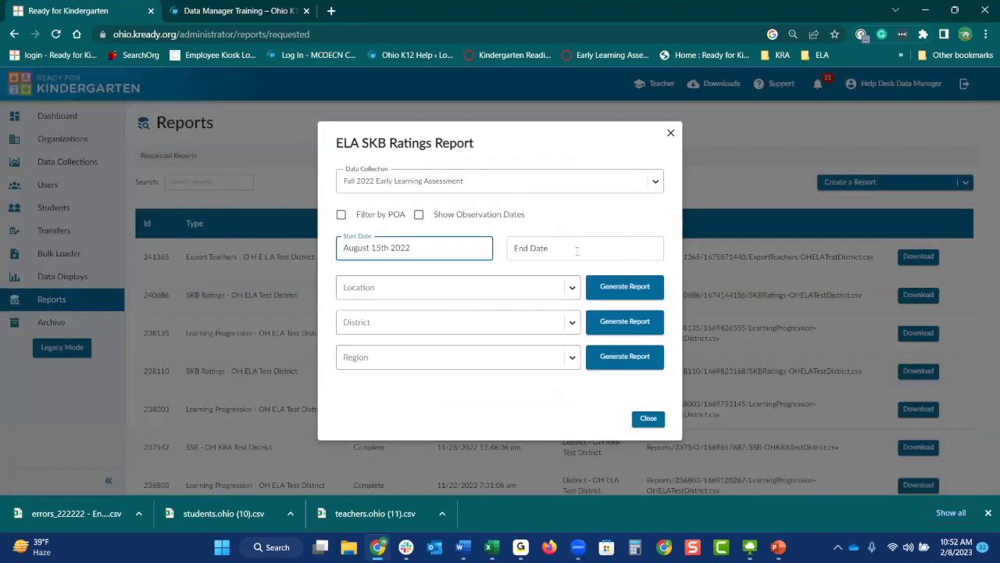
Step: Set the report end date to November 14, 2022
left_click(576, 250)
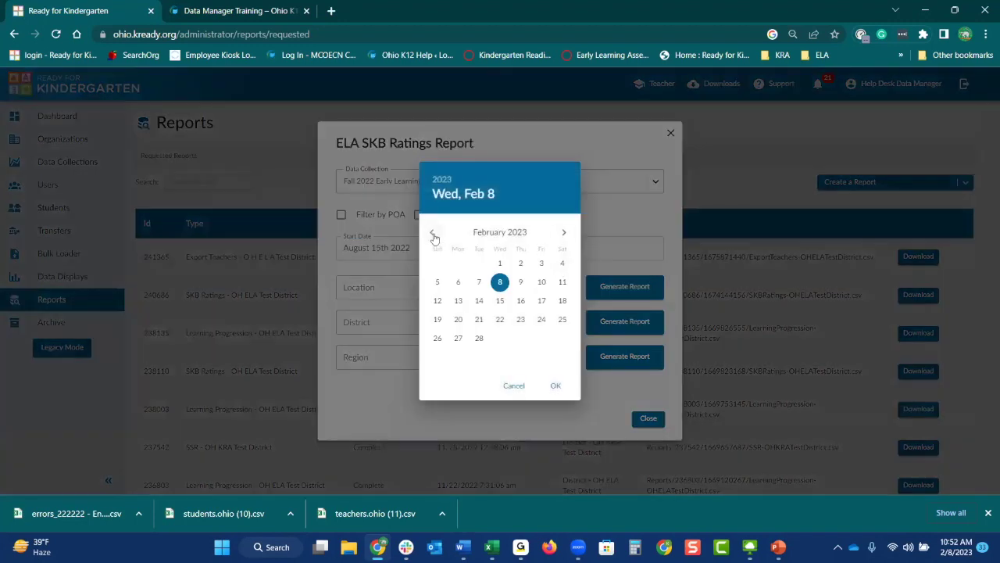
left_click(433, 235)
left_click(434, 235)
left_click(434, 235)
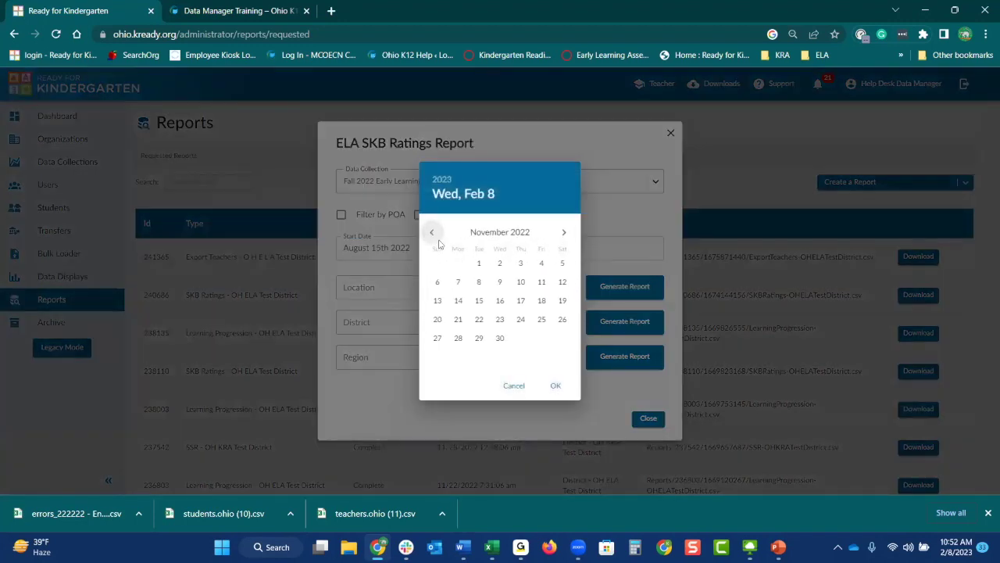
left_click(458, 302)
left_click(554, 386)
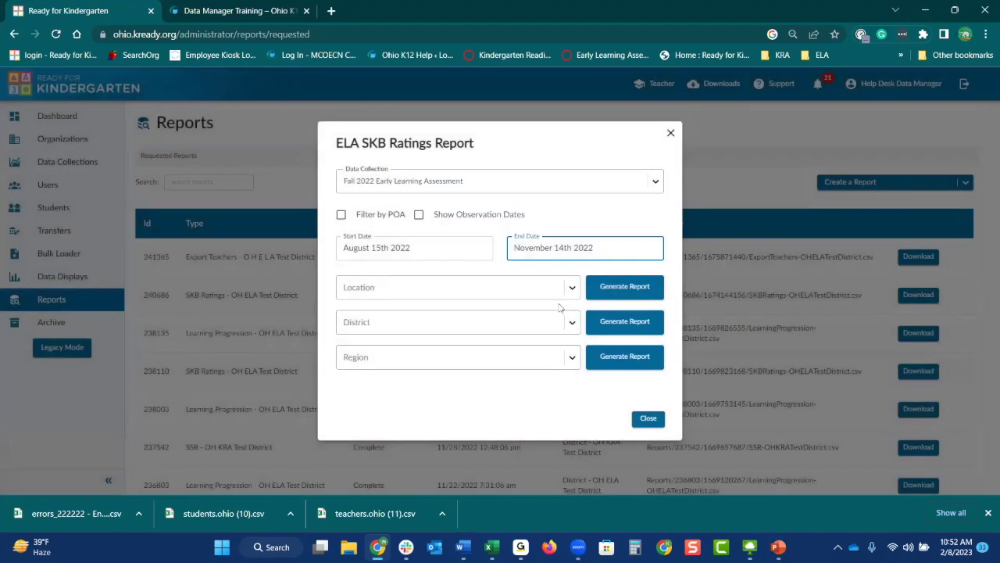
Step: Select OH ELA Test District, generate its SKB Ratings report, and close the dialog
left_click(567, 294)
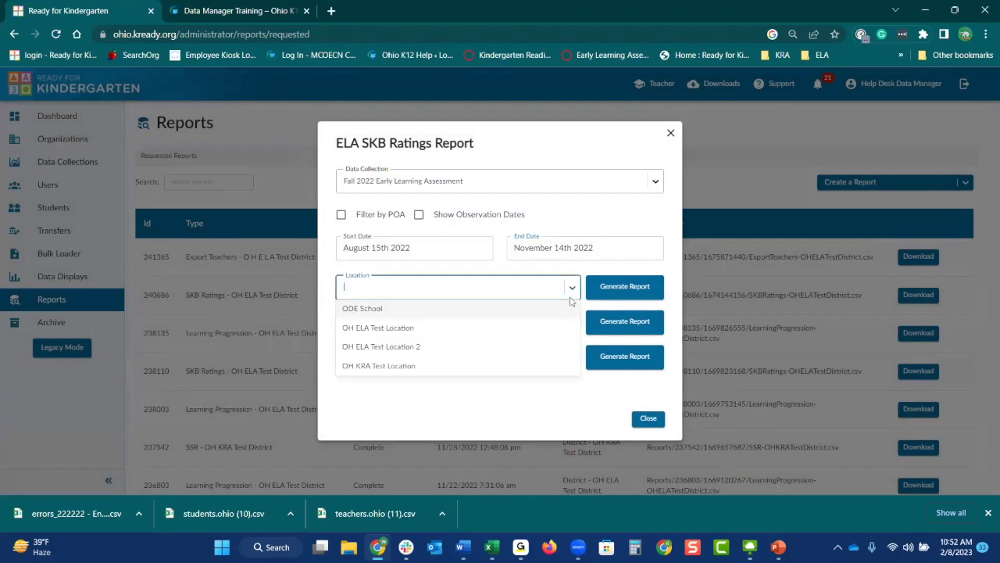
left_click(584, 284)
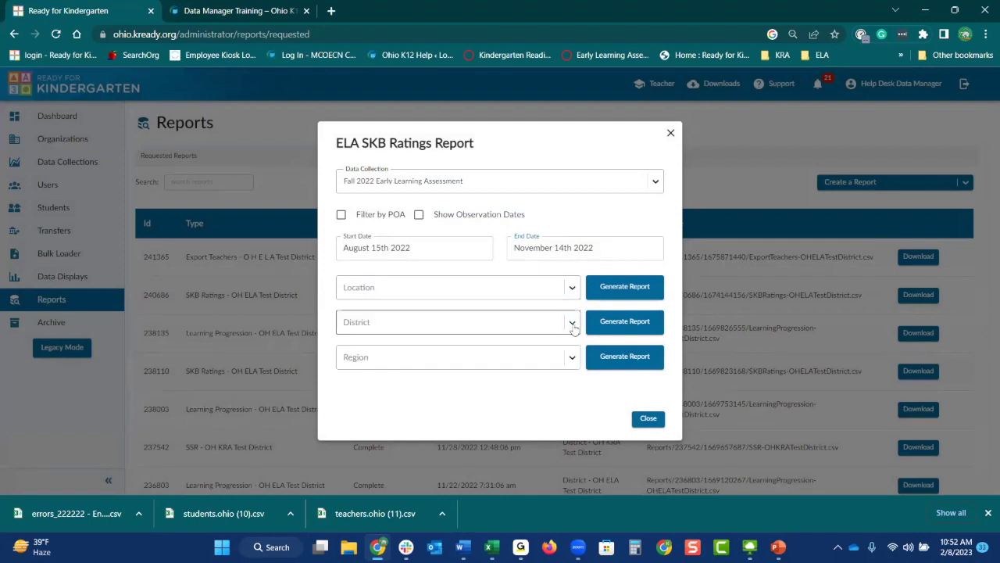
left_click(573, 322)
left_click(601, 400)
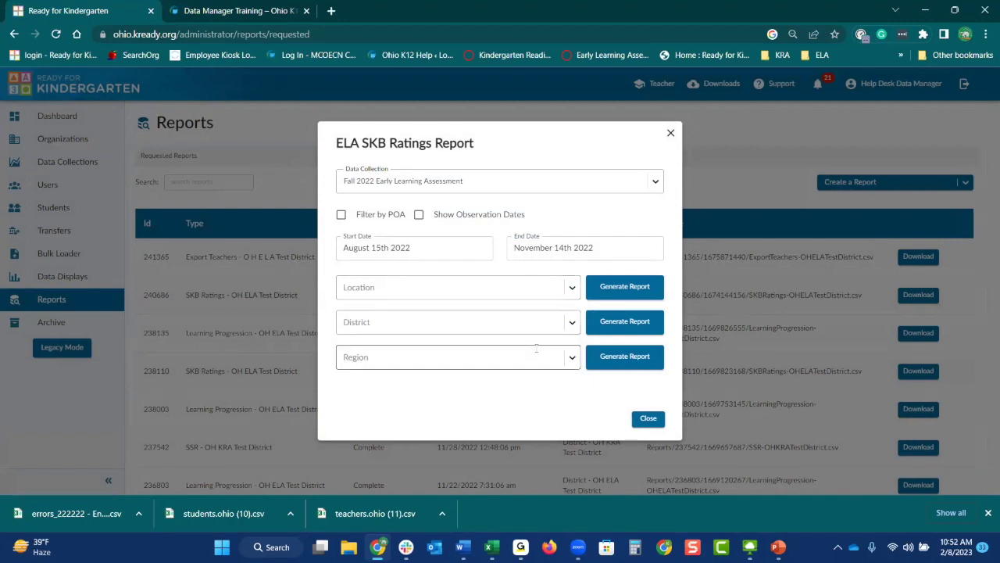
left_click(572, 322)
left_click(413, 345)
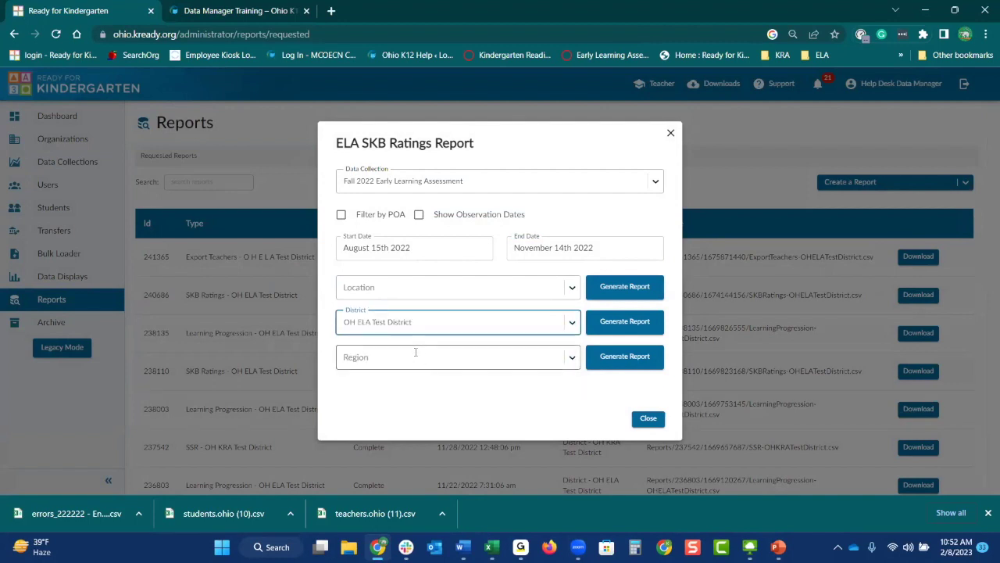
left_click(626, 332)
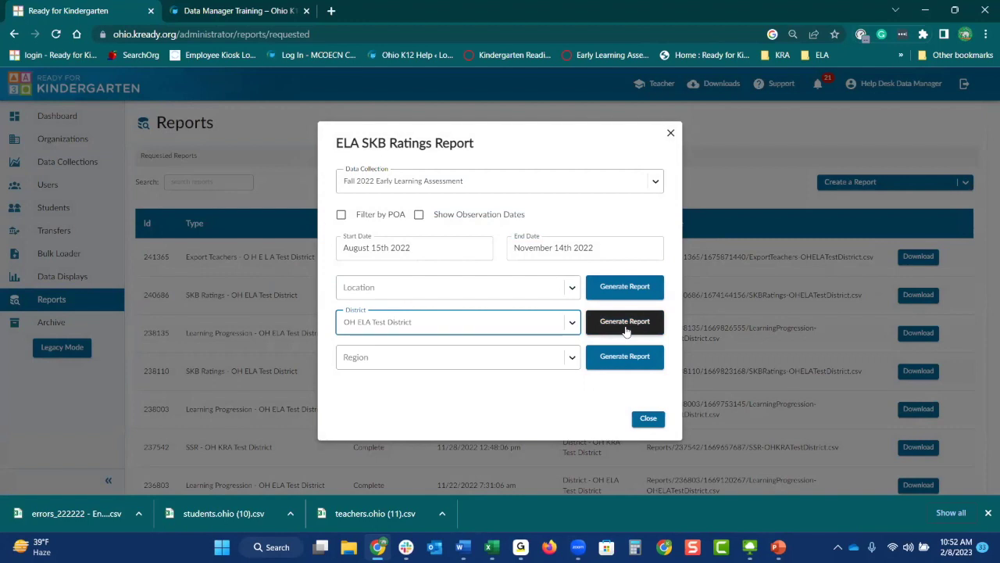
left_click(626, 332)
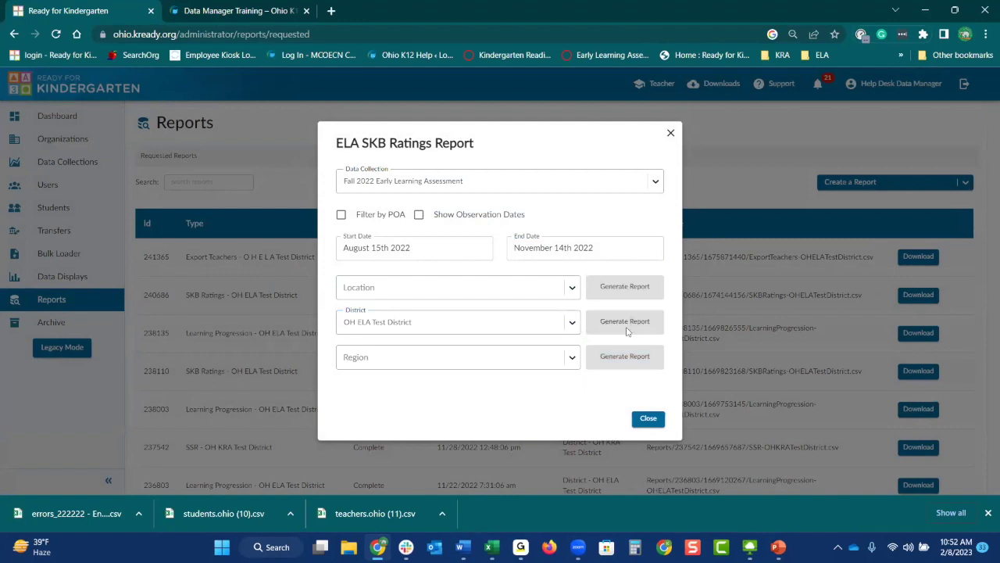
left_click(655, 419)
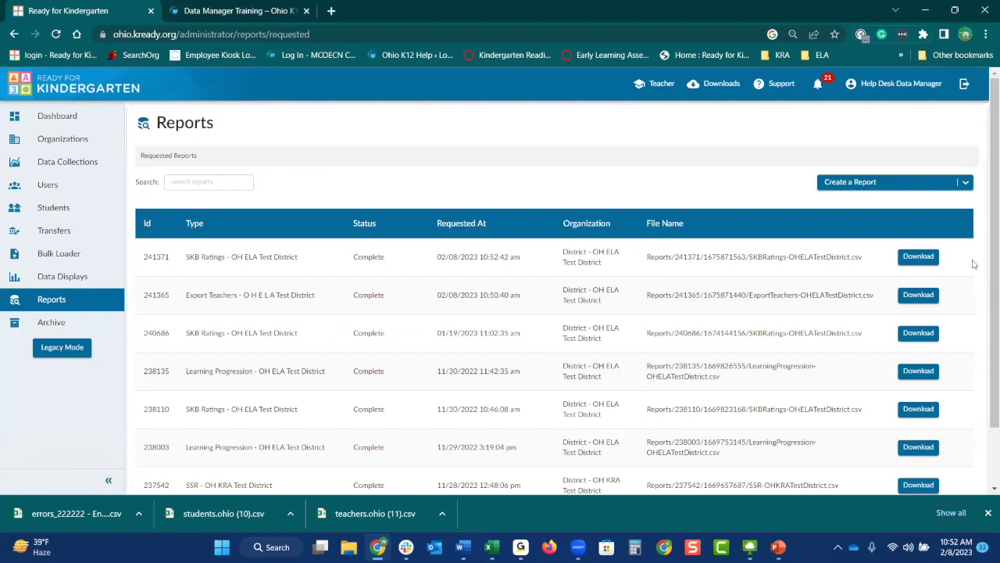
Step: Download SKB Ratings report 241371 and open it in Excel, scrolling across the rating columns
left_click(920, 261)
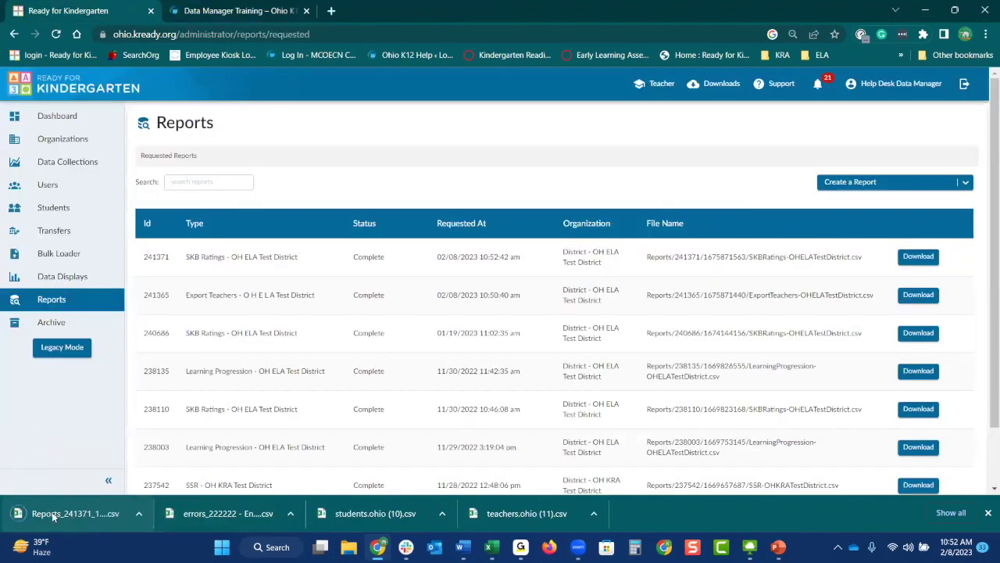
left_click(54, 516)
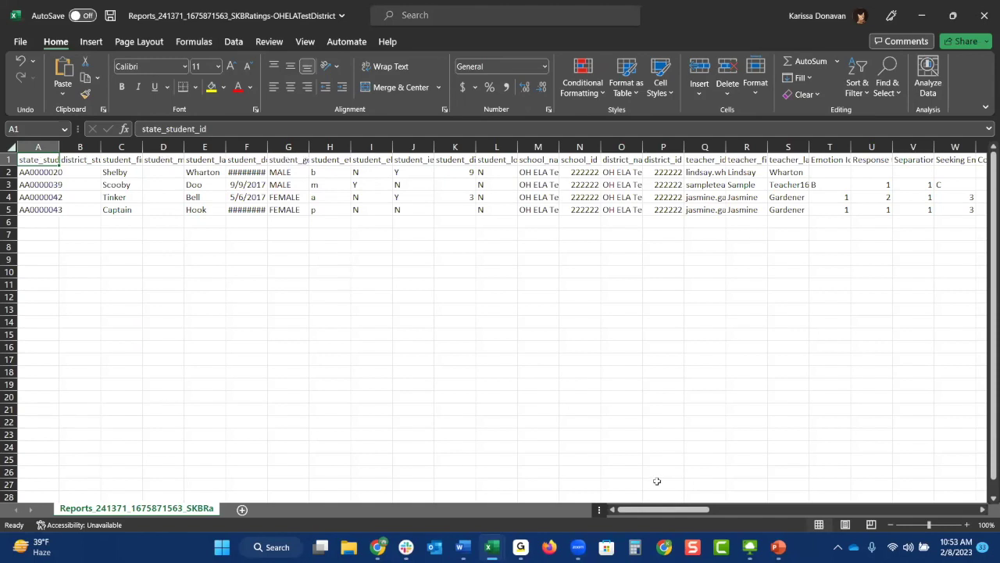
mouse_move(655, 512)
left_mouse_down()
mouse_move(869, 512)
mouse_move(672, 513)
left_mouse_up()
left_click_drag(648, 514, 694, 514)
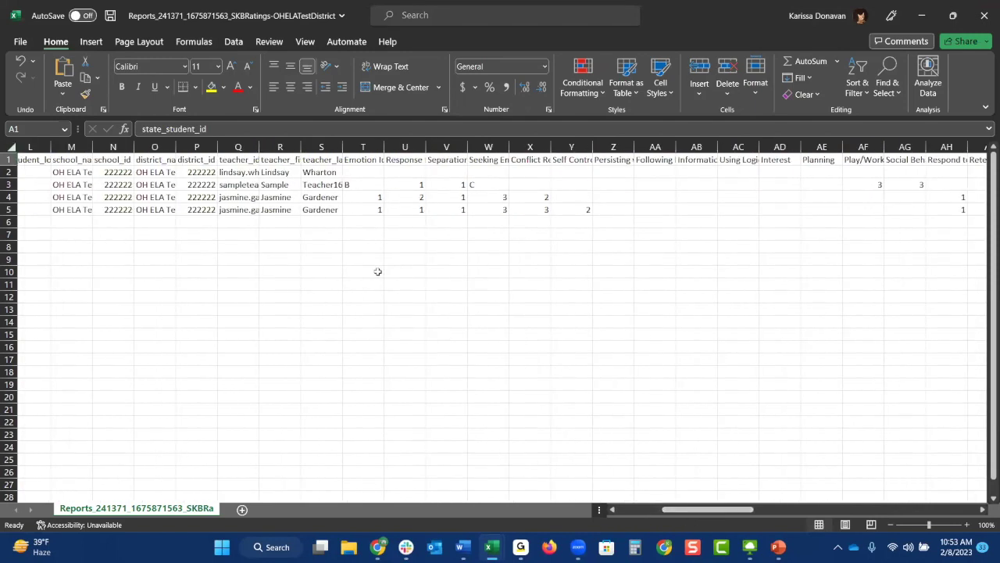
left_click_drag(367, 172, 617, 172)
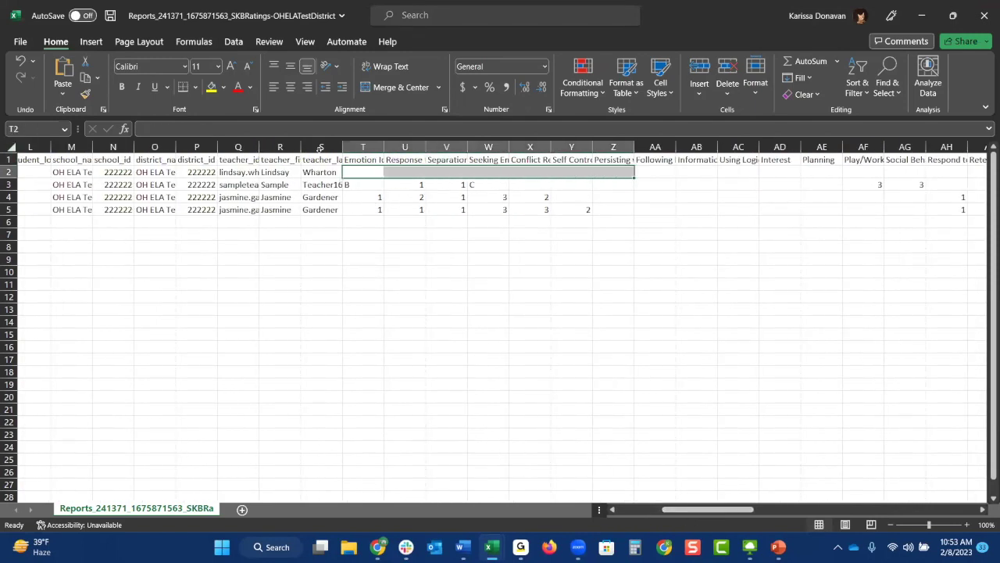
Step: Paste into the row 2 teacher name cells, select cell E5, then return to the Reports page
left_click(281, 172)
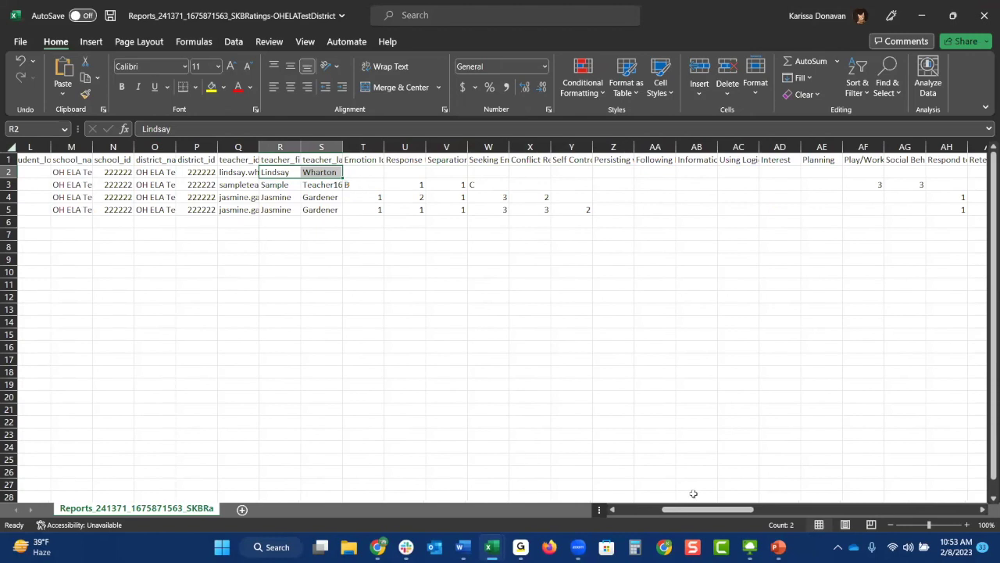
left_click(622, 509)
left_click(202, 211)
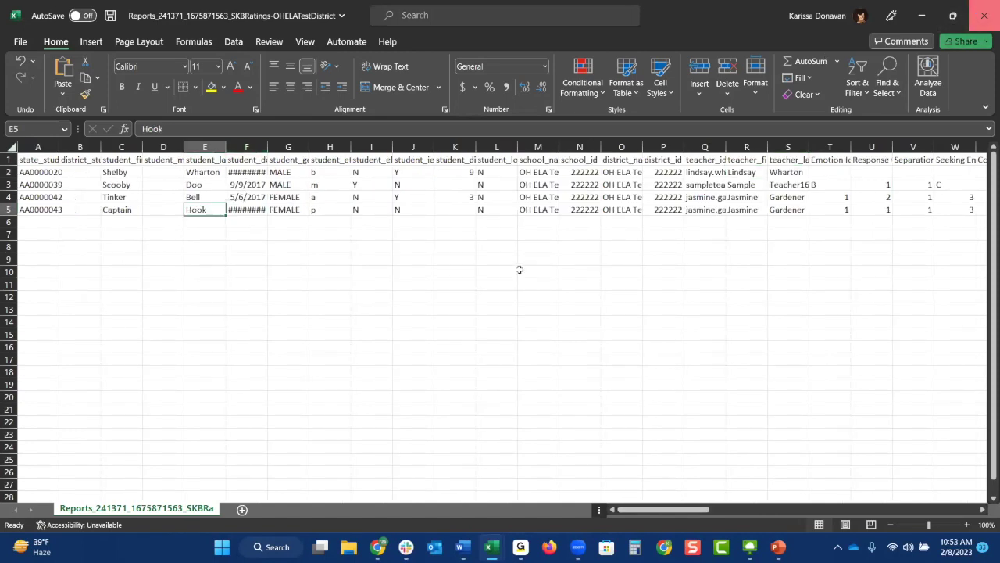
key("alt+Tab")
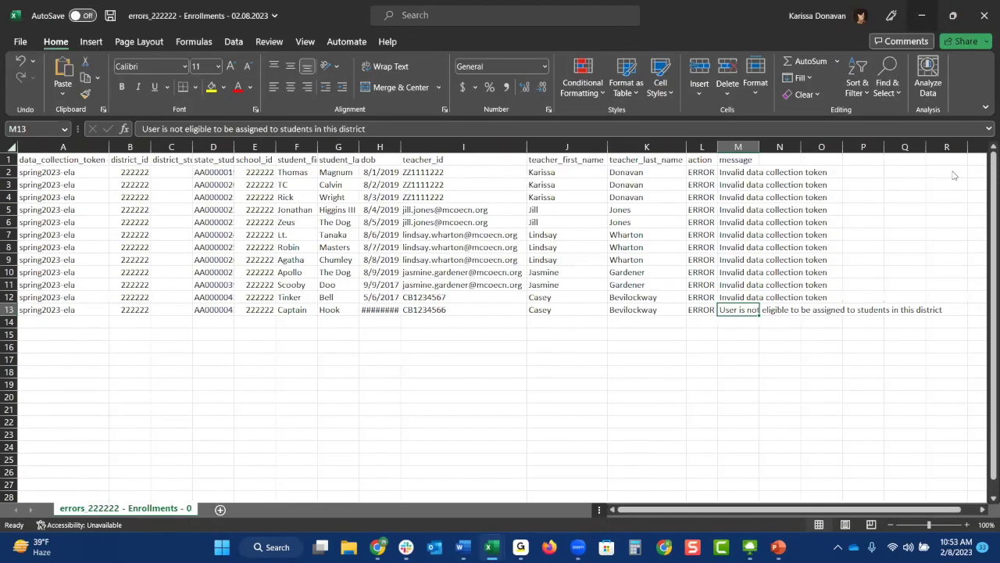
key("super+Down")
left_click(965, 192)
left_click(965, 182)
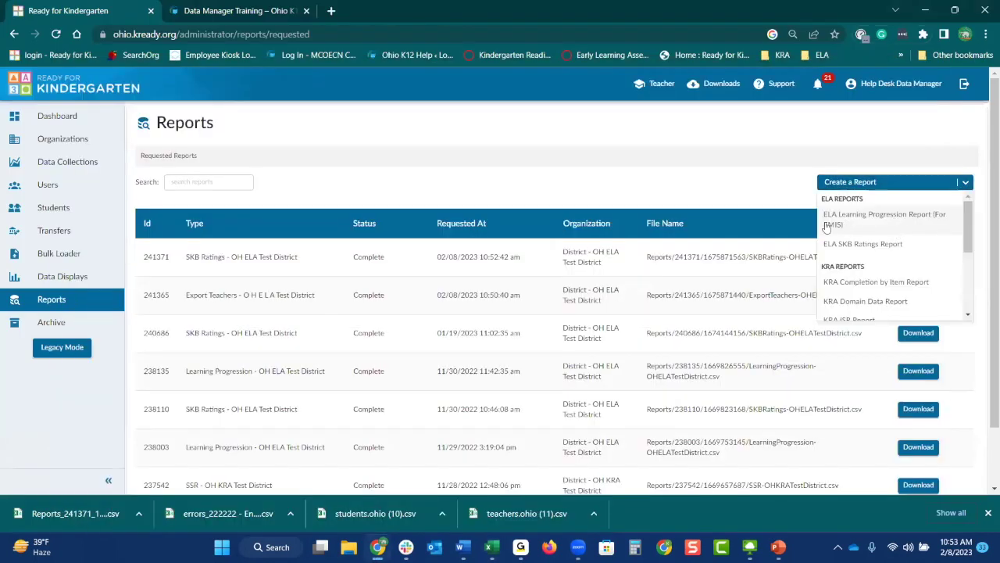
left_click(858, 227)
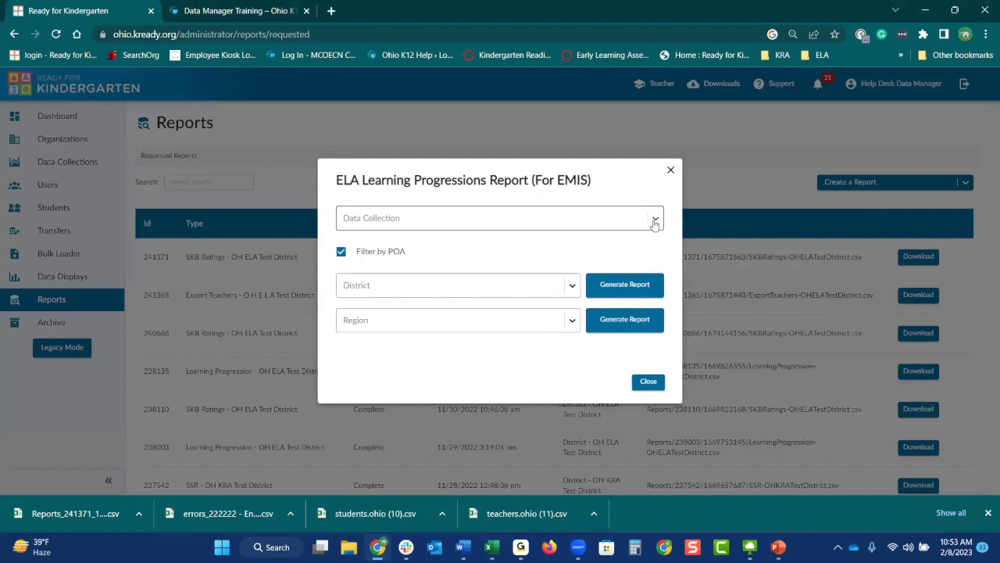
left_click(655, 219)
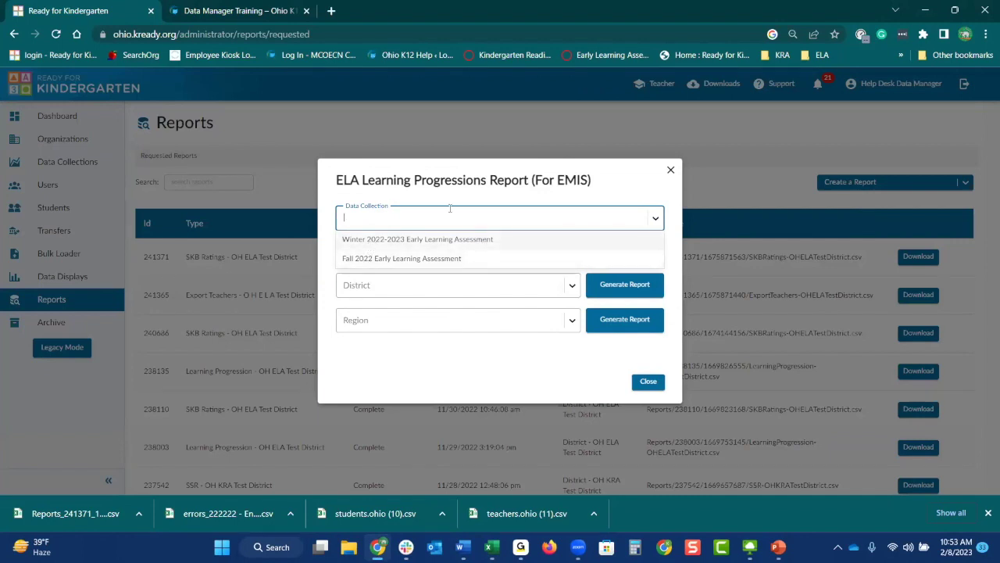
left_click(379, 258)
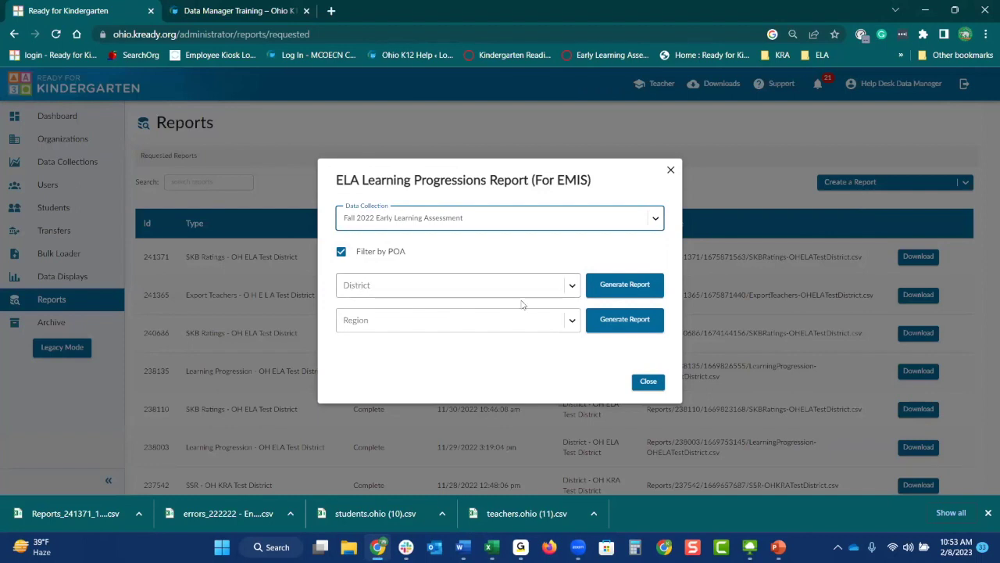
left_click(571, 287)
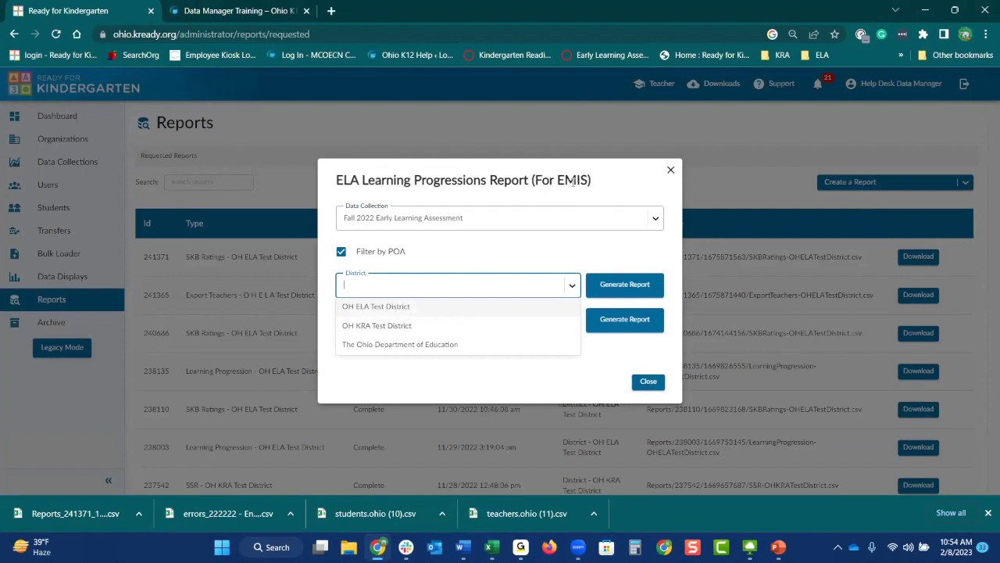
left_click(671, 171)
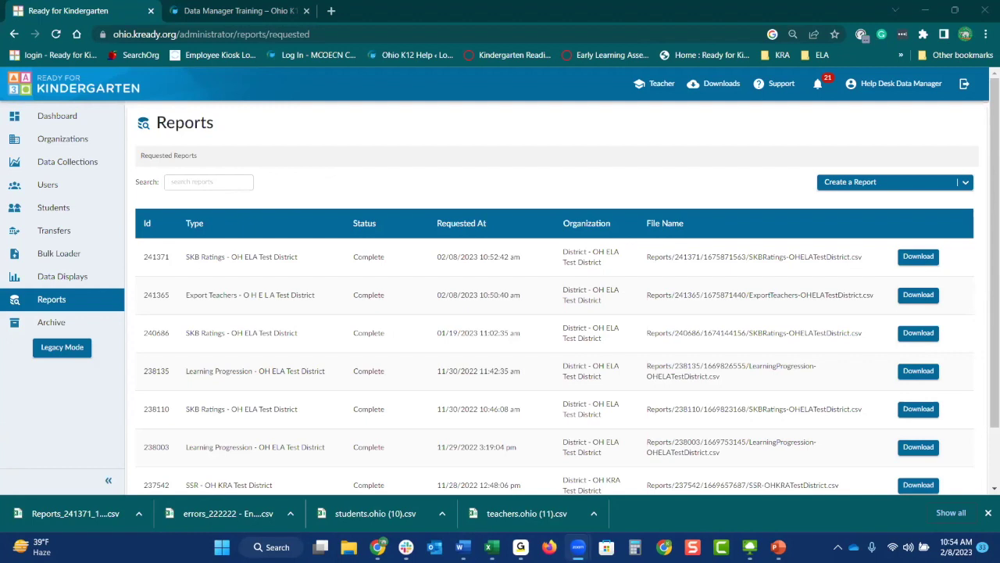
mouse_move(455, 545)
left_click(62, 324)
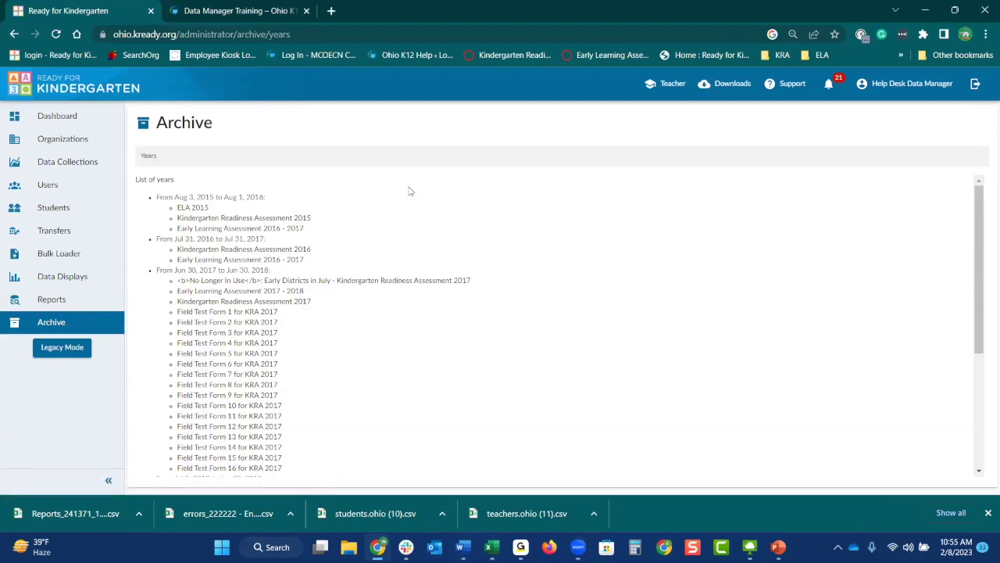
scroll(448, 193, "down", 3)
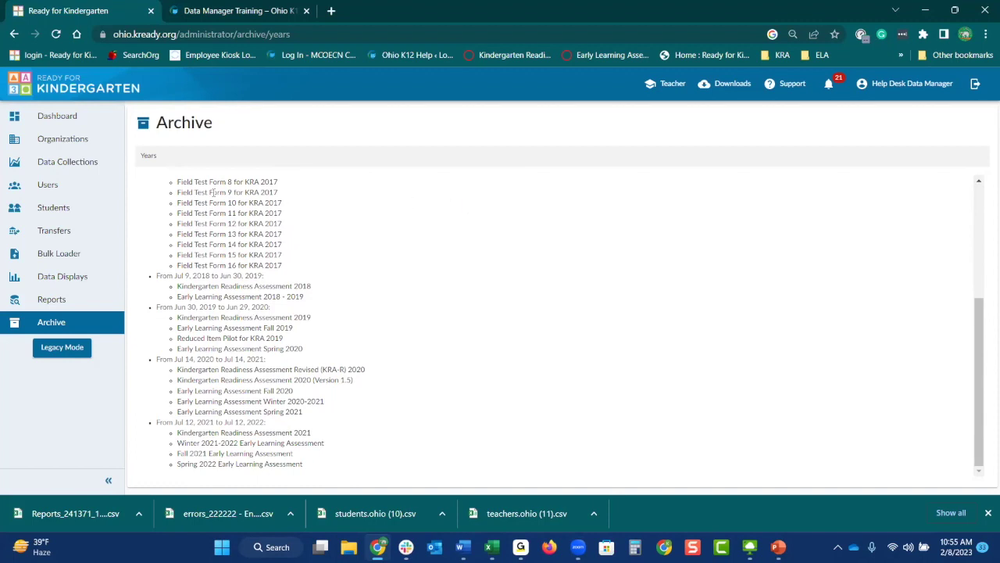
left_click(48, 302)
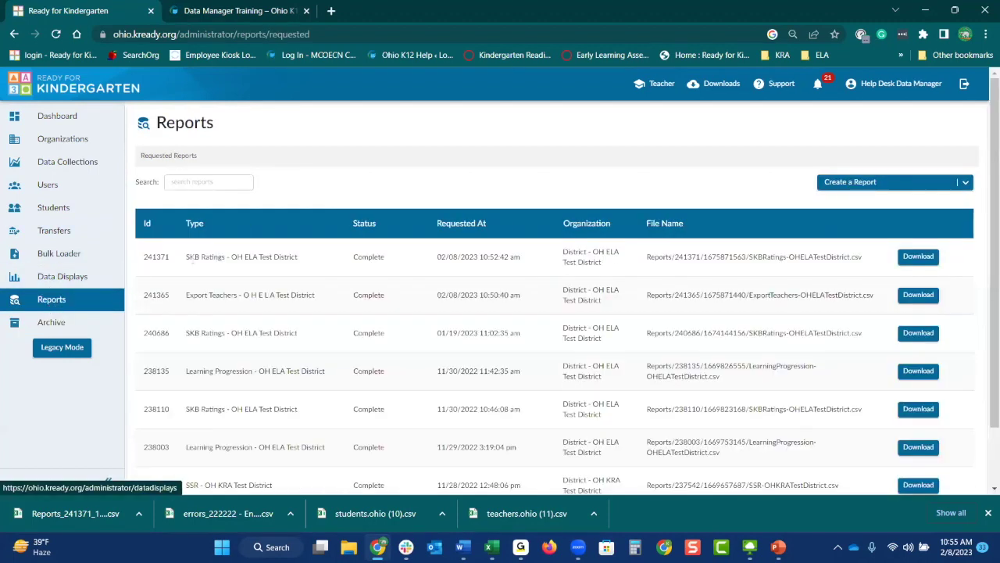
Step: Scroll down the Reports page and revisit the Archive page
scroll(386, 234, "down", 2)
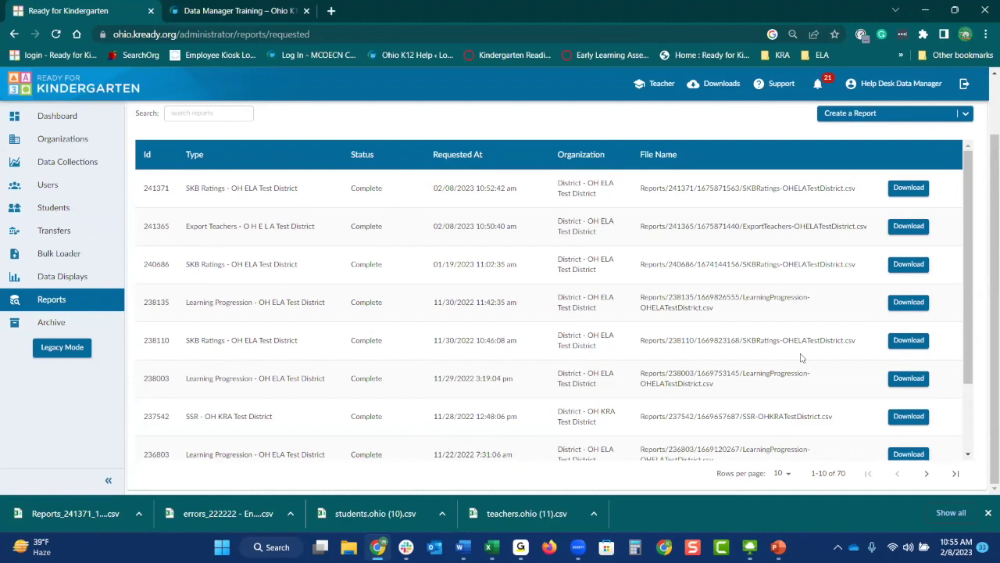
left_click(51, 323)
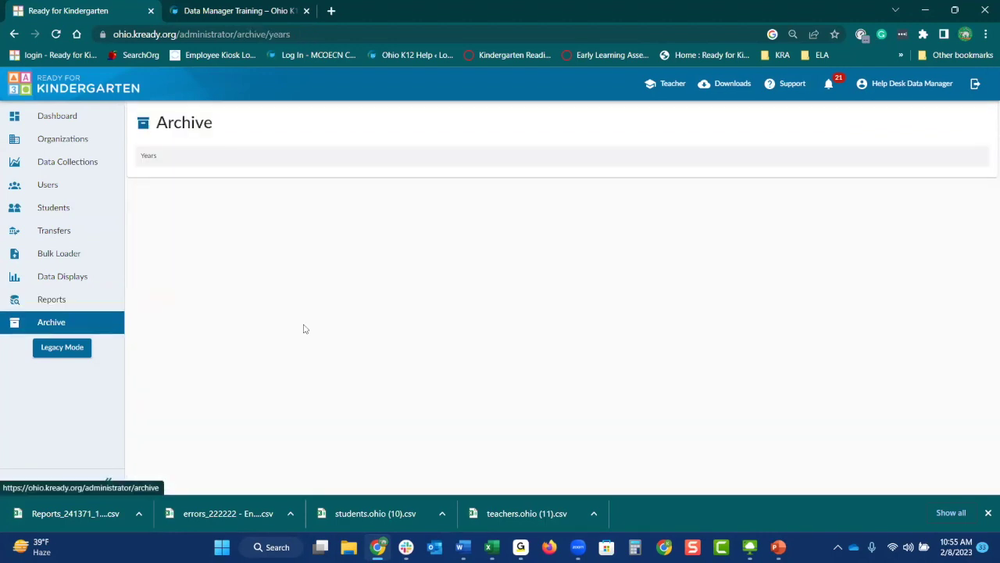
scroll(332, 309, "down", 3)
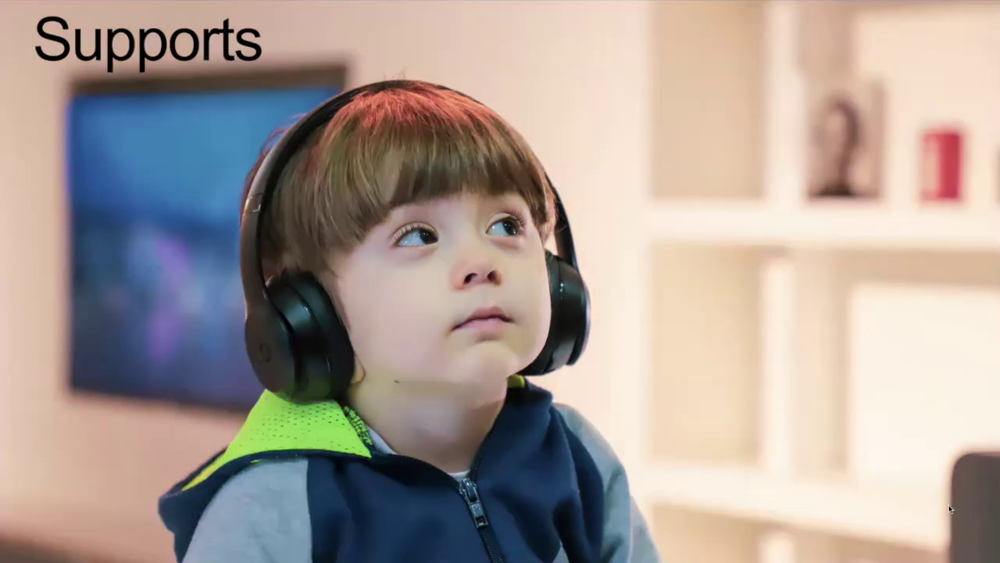
Step: Advance the slideshow to the Support Sites slide with Ohio Department of Education resources
left_click(951, 509)
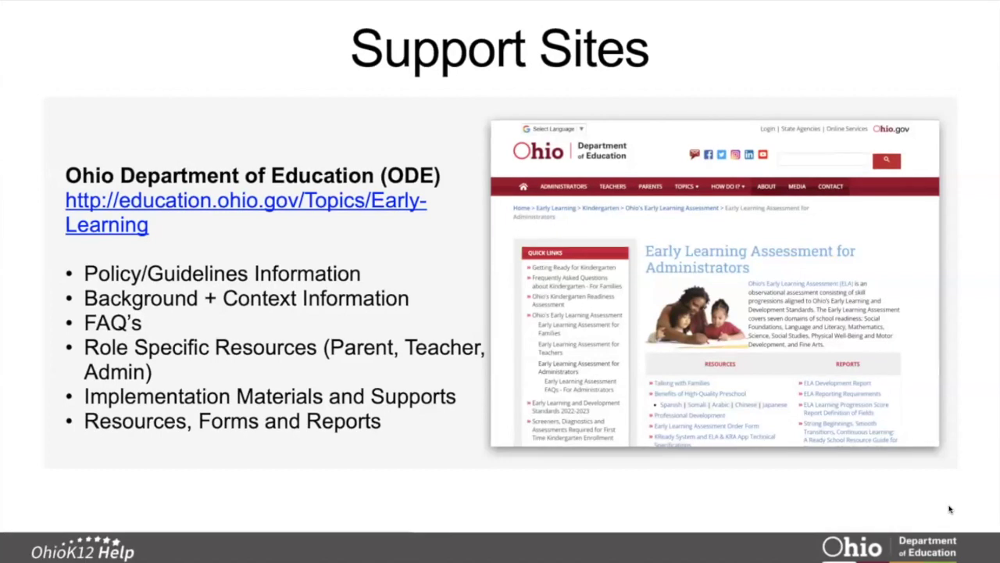